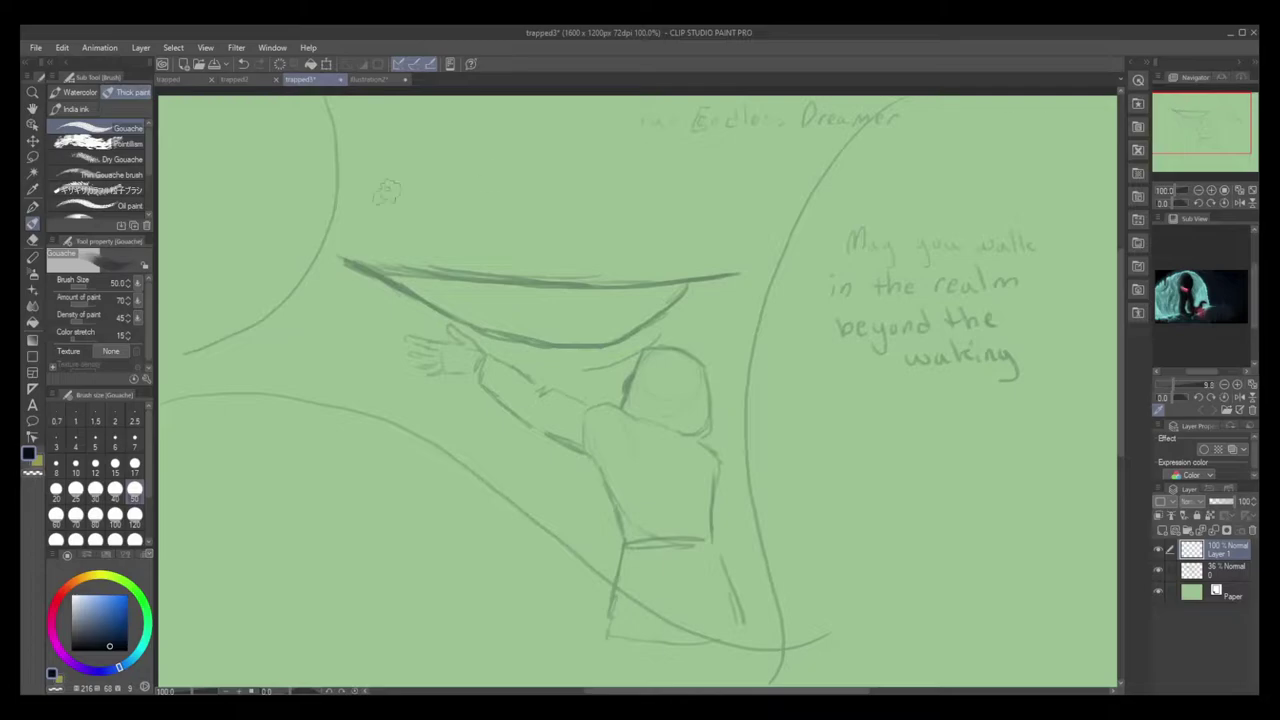
Crop the canvas to a rectangular area around the sketch, about 1382 x 868 px, and clear the selection.
click(34, 156)
click(72, 112)
drag(158, 95, 1050, 655)
click(509, 676)
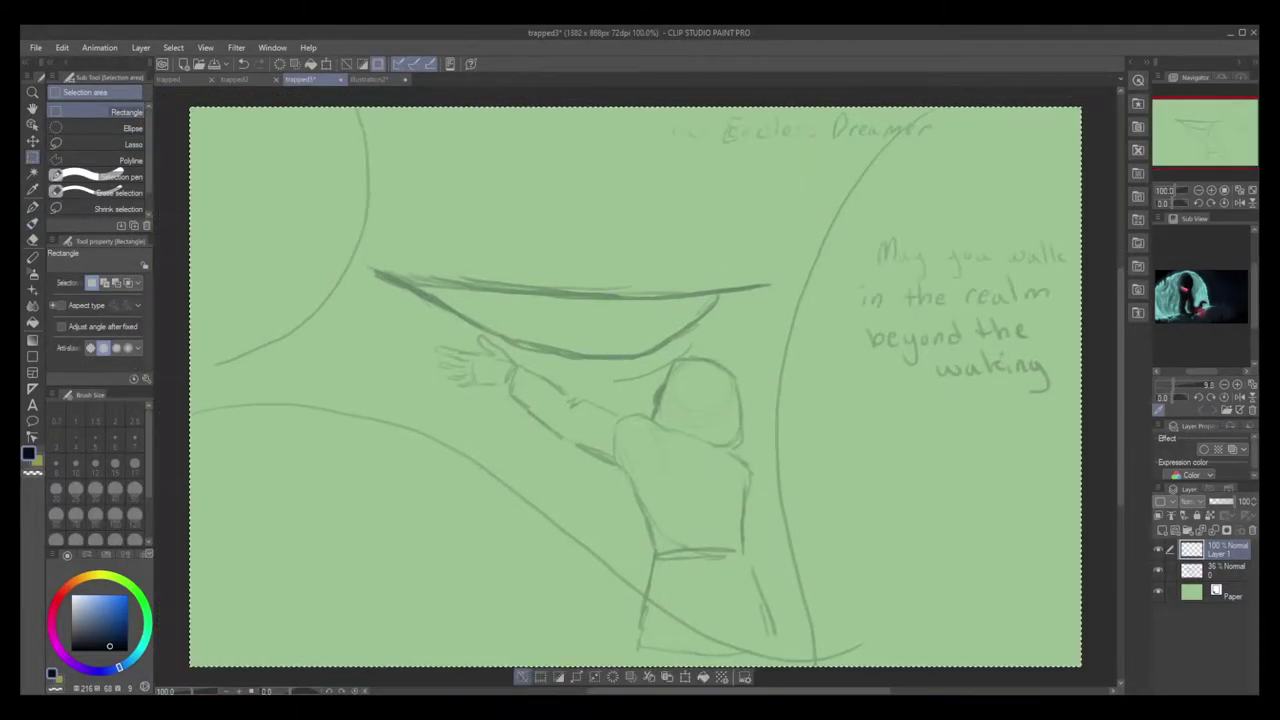
click(522, 676)
Paint the hill-shaped mass in the lower-left of the sketch solid dark navy with the Gouache brush at size 120.
click(33, 224)
click(134, 515)
mouse_move(176, 420)
mouse_down()
mouse_move(192, 408)
mouse_move(514, 486)
mouse_move(860, 664)
mouse_up()
mouse_move(185, 414)
mouse_down()
mouse_move(372, 448)
mouse_move(362, 463)
mouse_move(440, 505)
mouse_up()
drag(366, 463, 700, 640)
drag(200, 480, 590, 650)
mouse_move(200, 540)
mouse_down()
mouse_move(229, 650)
mouse_move(363, 666)
mouse_move(383, 566)
mouse_move(460, 611)
mouse_up()
scroll(120, 480, down, 3)
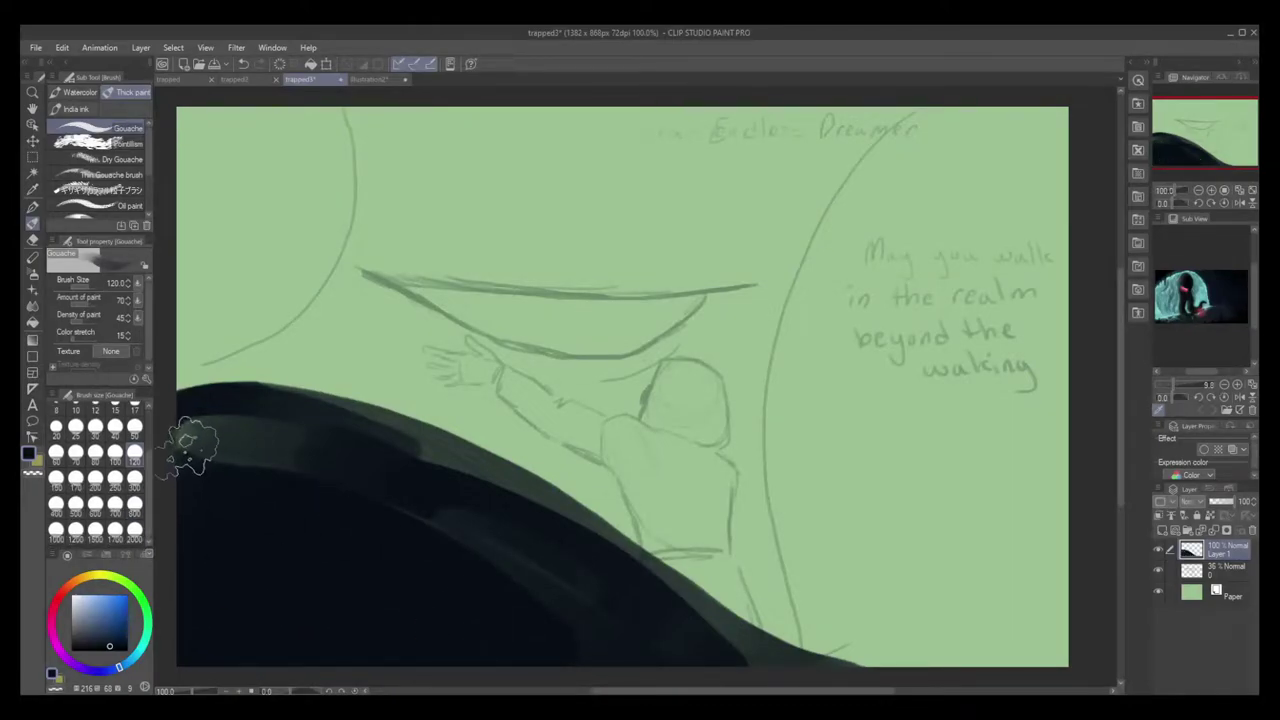
mouse_move(190, 443)
mouse_down()
mouse_move(284, 436)
mouse_move(214, 419)
mouse_move(367, 447)
mouse_move(640, 640)
mouse_move(655, 621)
mouse_move(785, 658)
mouse_up()
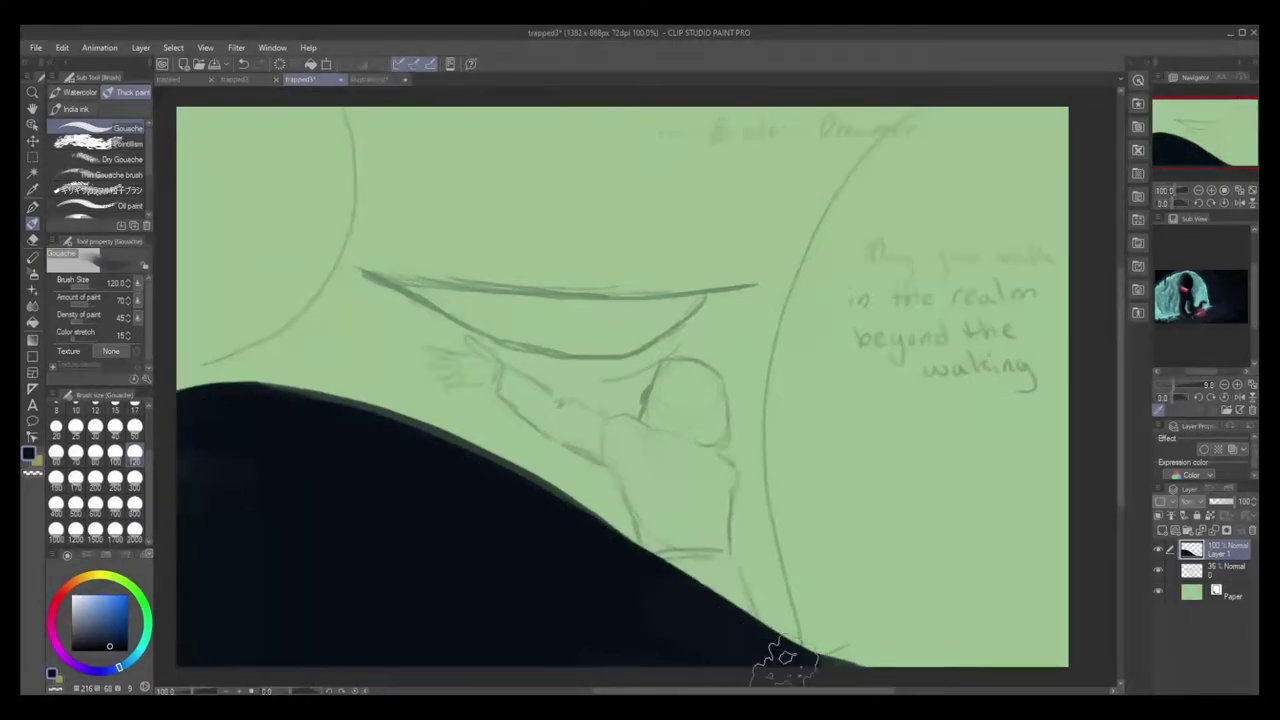
Extend the dark hill's upper edge, then move its layer down and left to line up with the sketched curve.
mouse_move(189, 400)
mouse_down()
mouse_move(560, 500)
mouse_move(749, 651)
mouse_move(900, 666)
mouse_up()
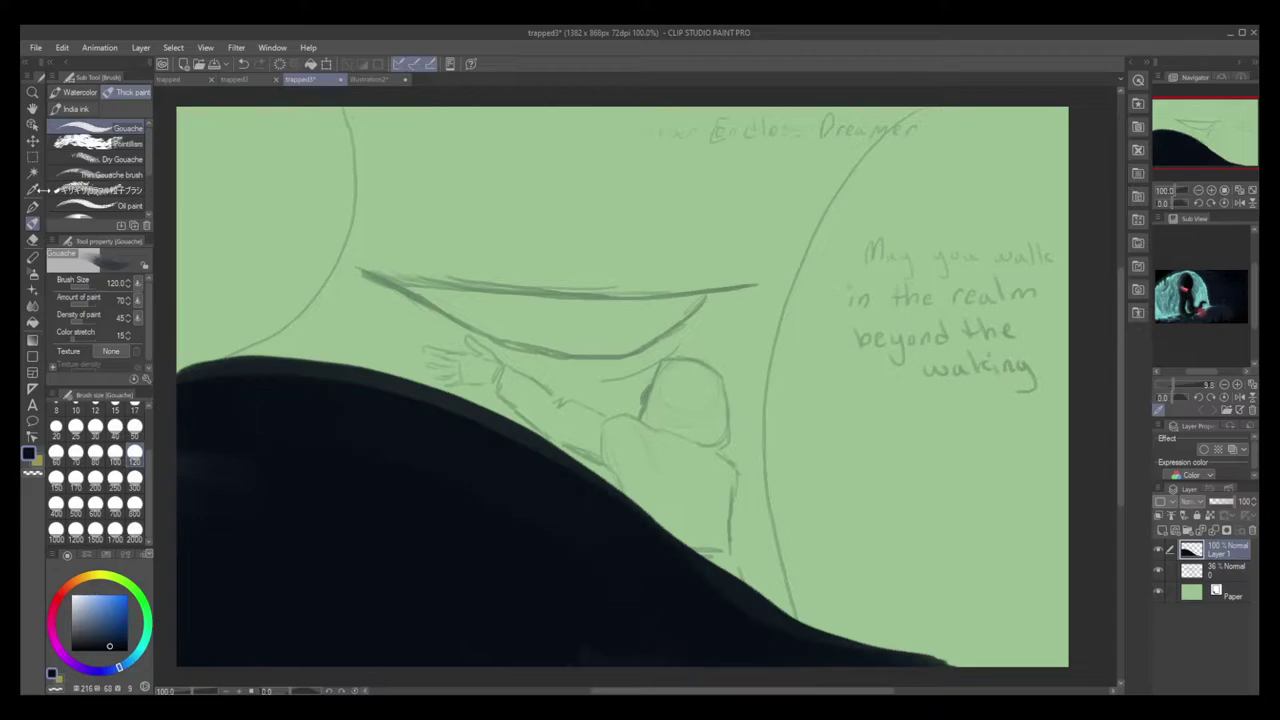
click(33, 141)
drag(455, 208, 413, 243)
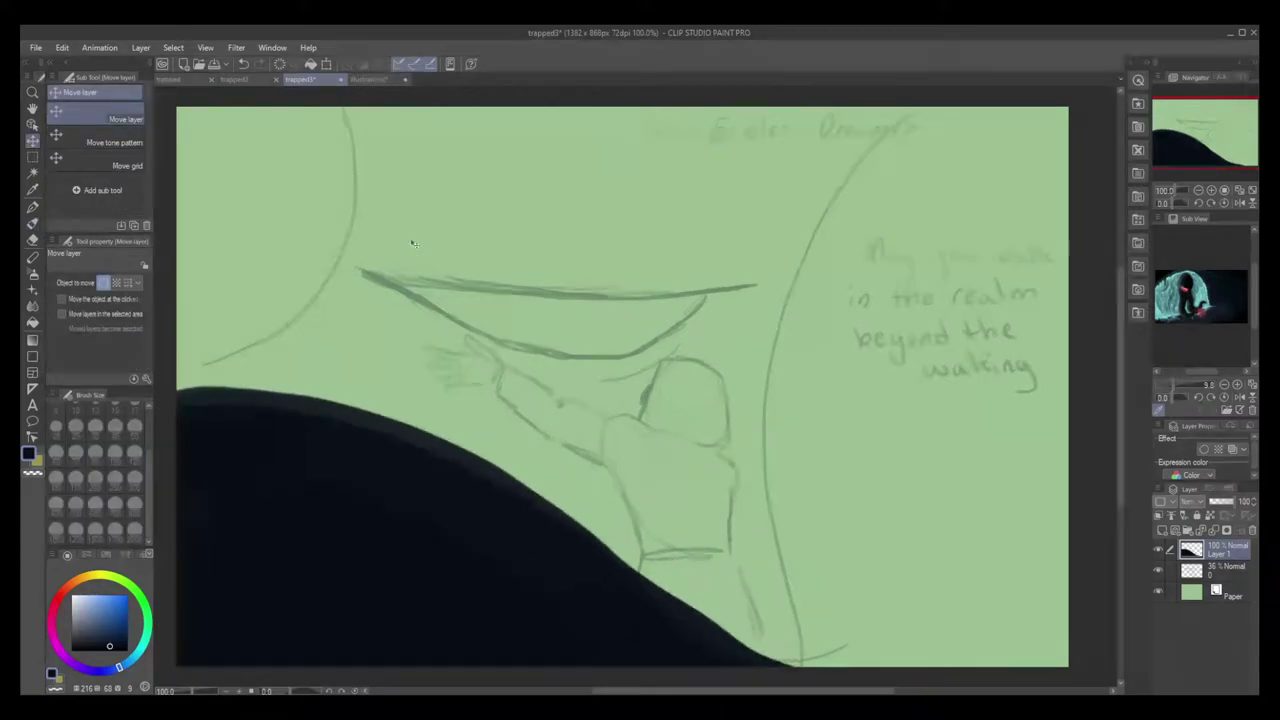
click(32, 222)
Review the companion paintings trapped and trapped2 for reference and return to trapped3.
click(176, 80)
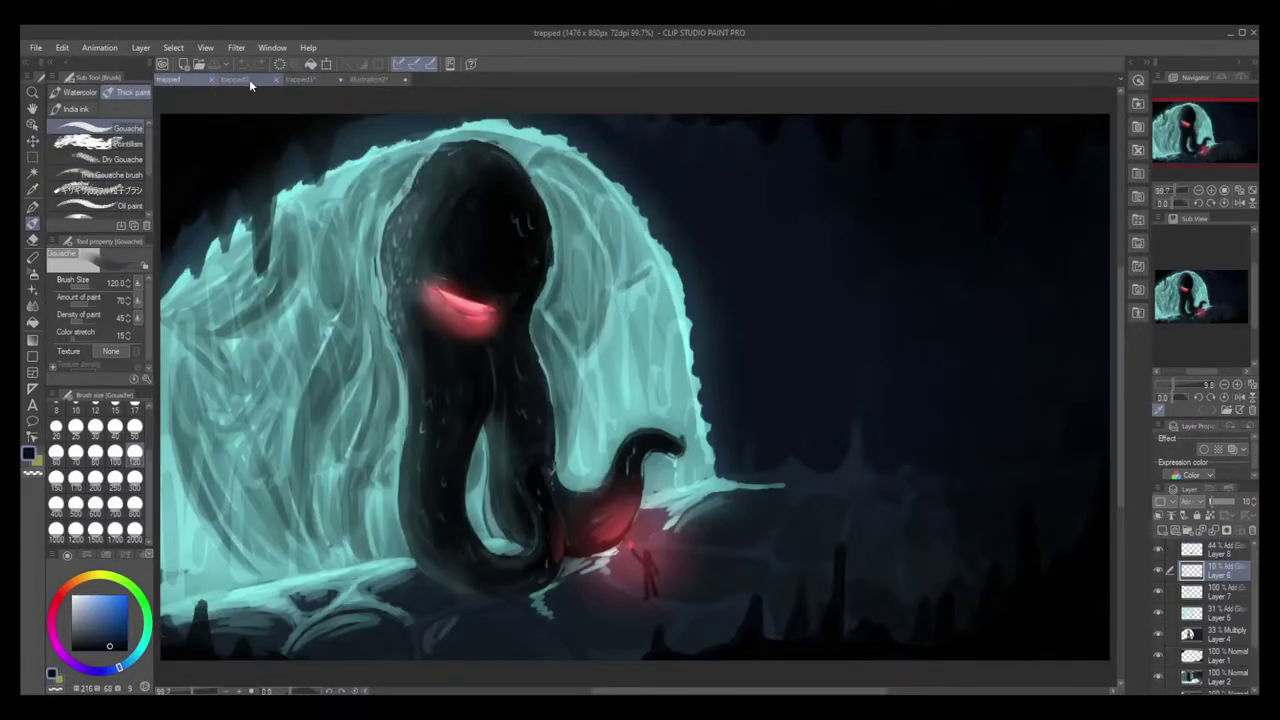
click(250, 82)
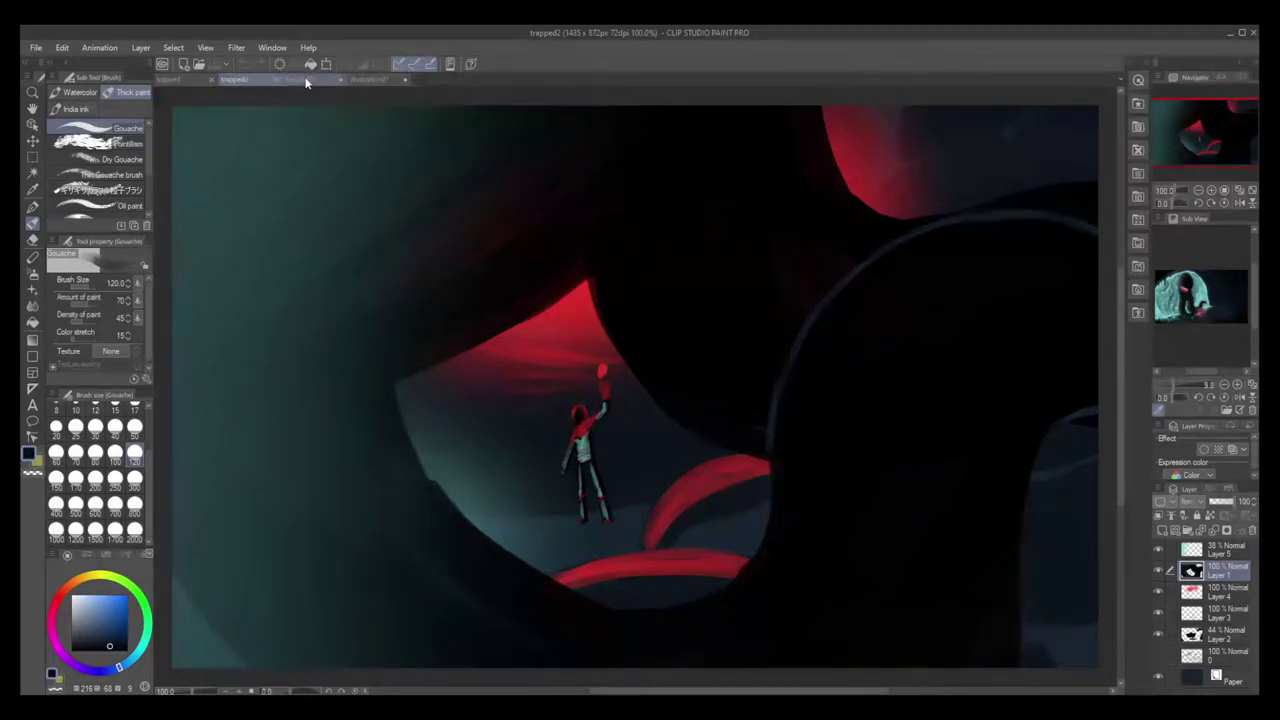
click(305, 80)
Paint the large curved mass along the canvas's right side and the rounded one in the upper-left corner in dark navy.
mouse_move(995, 112)
mouse_down()
mouse_move(829, 229)
mouse_move(826, 577)
mouse_move(806, 443)
mouse_move(930, 140)
mouse_move(846, 575)
mouse_move(843, 414)
mouse_move(894, 629)
mouse_move(1025, 245)
mouse_move(1097, 243)
mouse_move(1089, 286)
mouse_move(1063, 243)
mouse_move(898, 573)
mouse_move(1012, 650)
mouse_up()
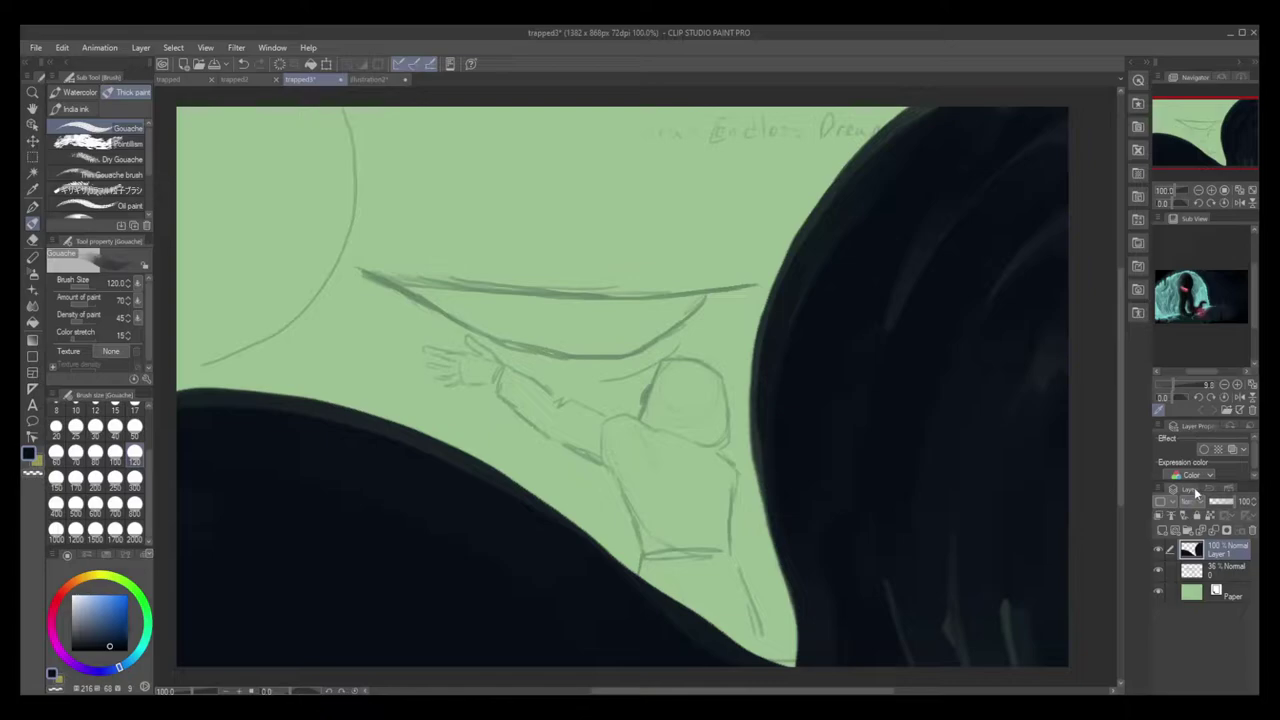
click(1204, 449)
click(1204, 450)
mouse_move(334, 108)
mouse_down()
mouse_move(348, 165)
mouse_move(290, 305)
mouse_move(180, 340)
mouse_move(325, 262)
mouse_move(330, 108)
mouse_move(245, 220)
mouse_move(195, 138)
mouse_move(282, 225)
mouse_move(305, 215)
mouse_move(295, 118)
mouse_move(195, 271)
mouse_up()
click(134, 428)
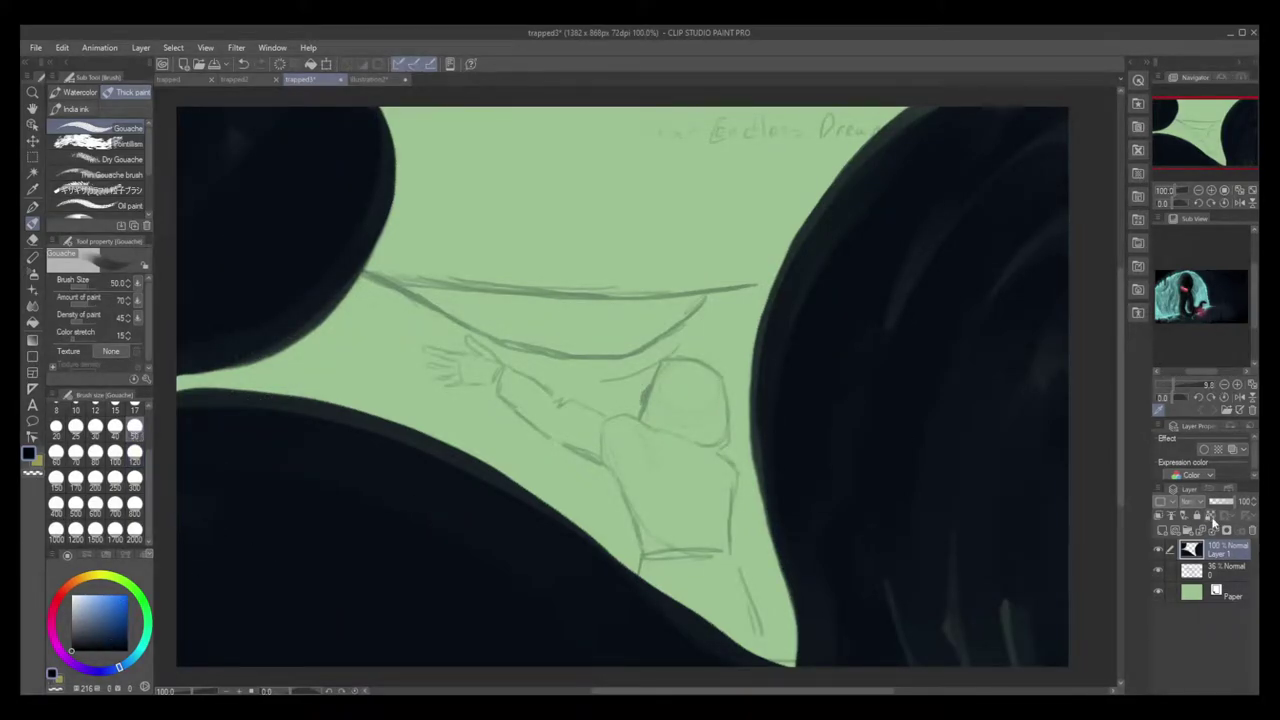
Fill the painted shapes on Layer 1 with black and add a new raster layer beneath them.
click(309, 65)
click(1229, 567)
click(1162, 530)
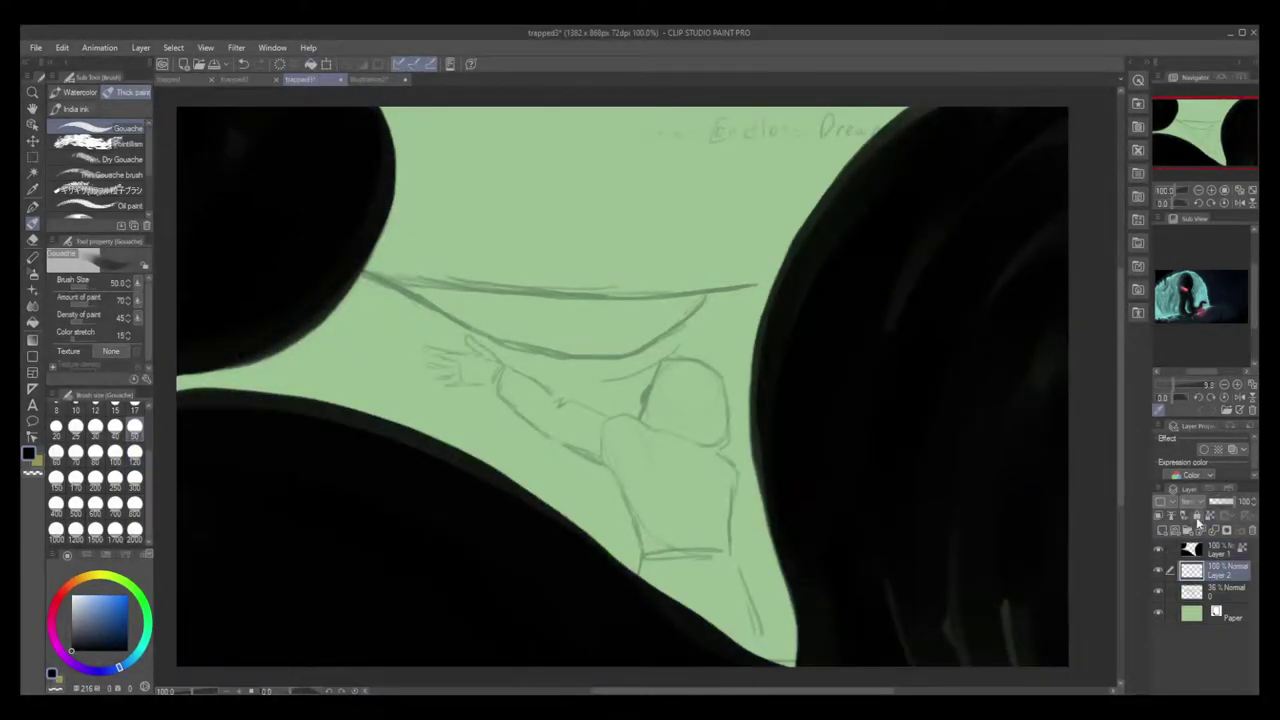
Unlock the transparent pixels of Layer 1 and make Layer 2 the active layer.
click(1218, 548)
click(1210, 515)
click(1223, 570)
Paint the background between the black masses dark blue on Layer 2, leaving the crescent shape unpainted.
mouse_move(186, 385)
mouse_down()
mouse_move(200, 372)
mouse_move(228, 380)
mouse_move(216, 369)
mouse_move(374, 437)
mouse_move(357, 309)
mouse_move(514, 343)
mouse_move(688, 356)
mouse_move(349, 243)
mouse_move(714, 263)
mouse_move(394, 200)
mouse_move(623, 229)
mouse_move(809, 209)
mouse_move(690, 115)
mouse_up()
click(134, 456)
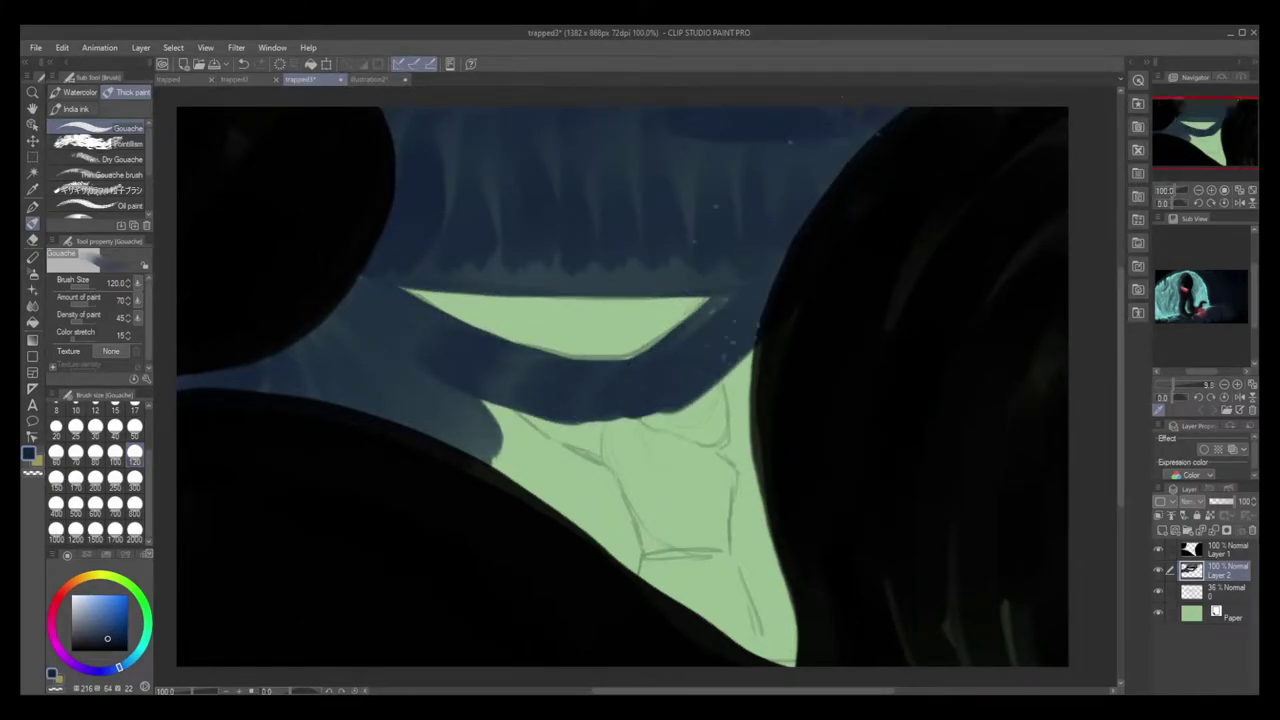
mouse_move(460, 440)
mouse_down()
mouse_move(806, 336)
mouse_move(791, 486)
mouse_move(720, 651)
mouse_up()
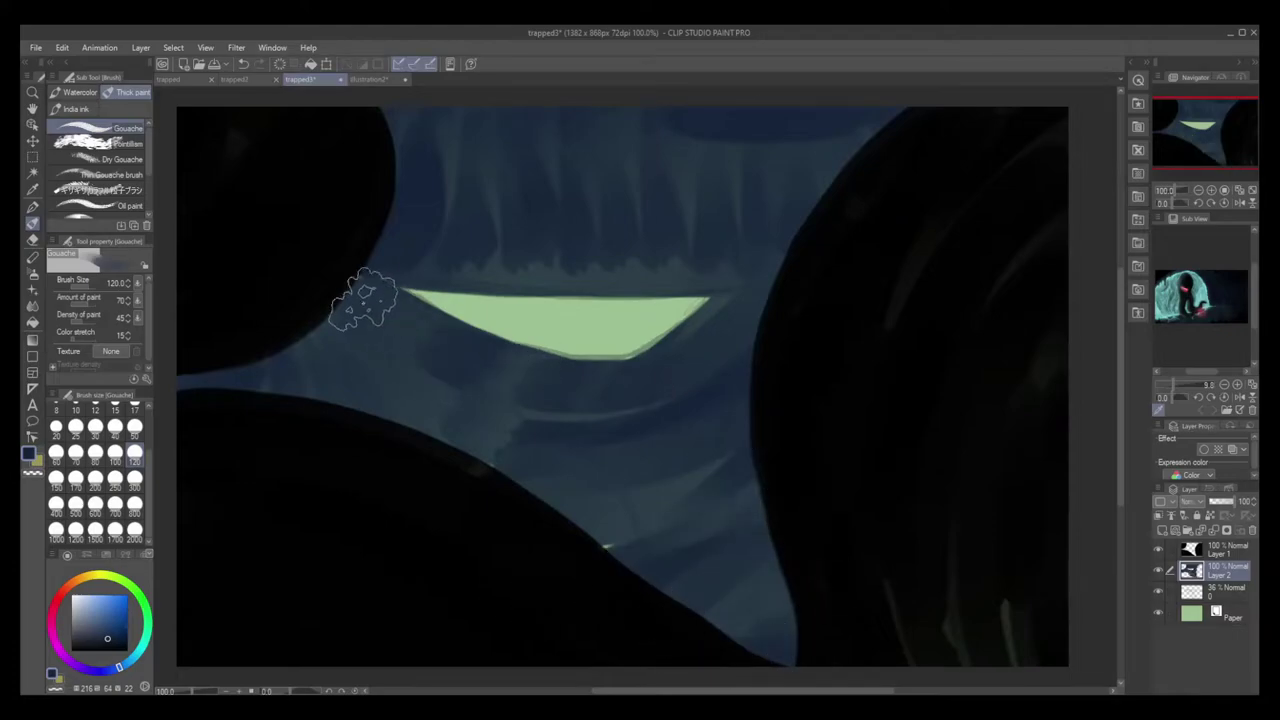
Smooth out the streaky blue background around the crescent with a darker blue at brush size 120.
mouse_move(357, 294)
mouse_down()
mouse_move(554, 395)
mouse_move(378, 345)
mouse_move(291, 447)
mouse_up()
click(109, 640)
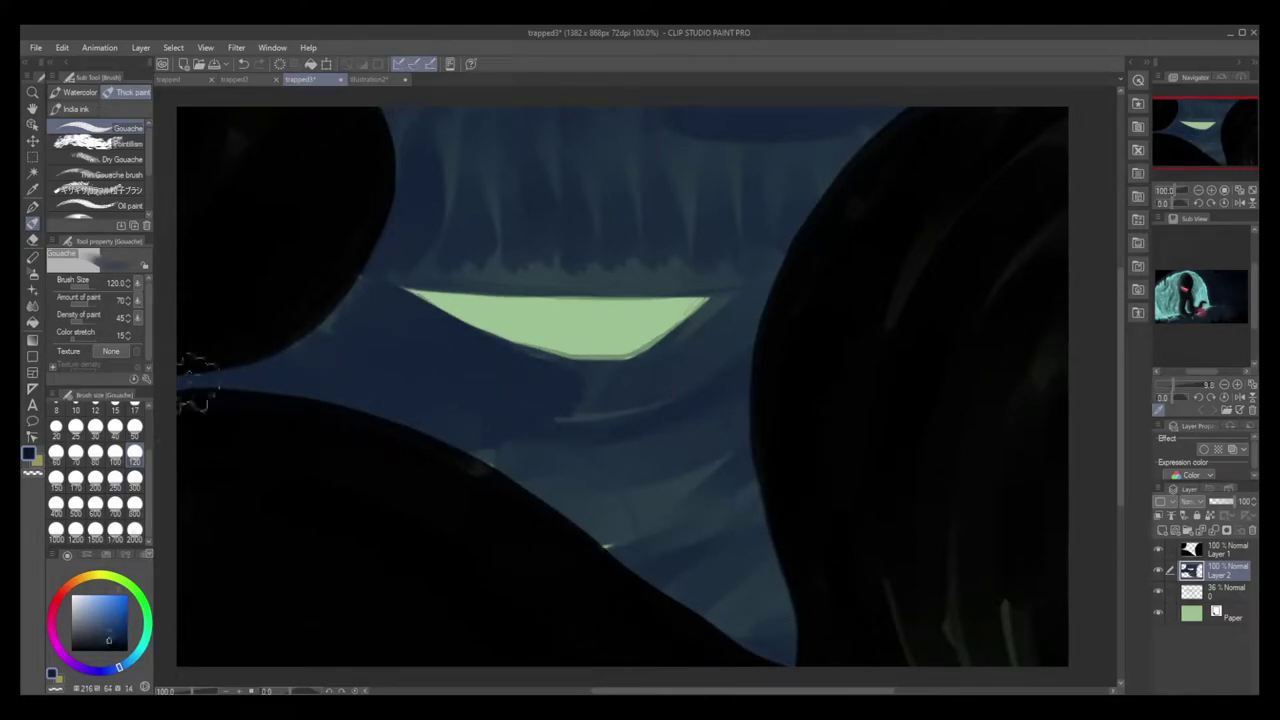
drag(194, 343, 231, 385)
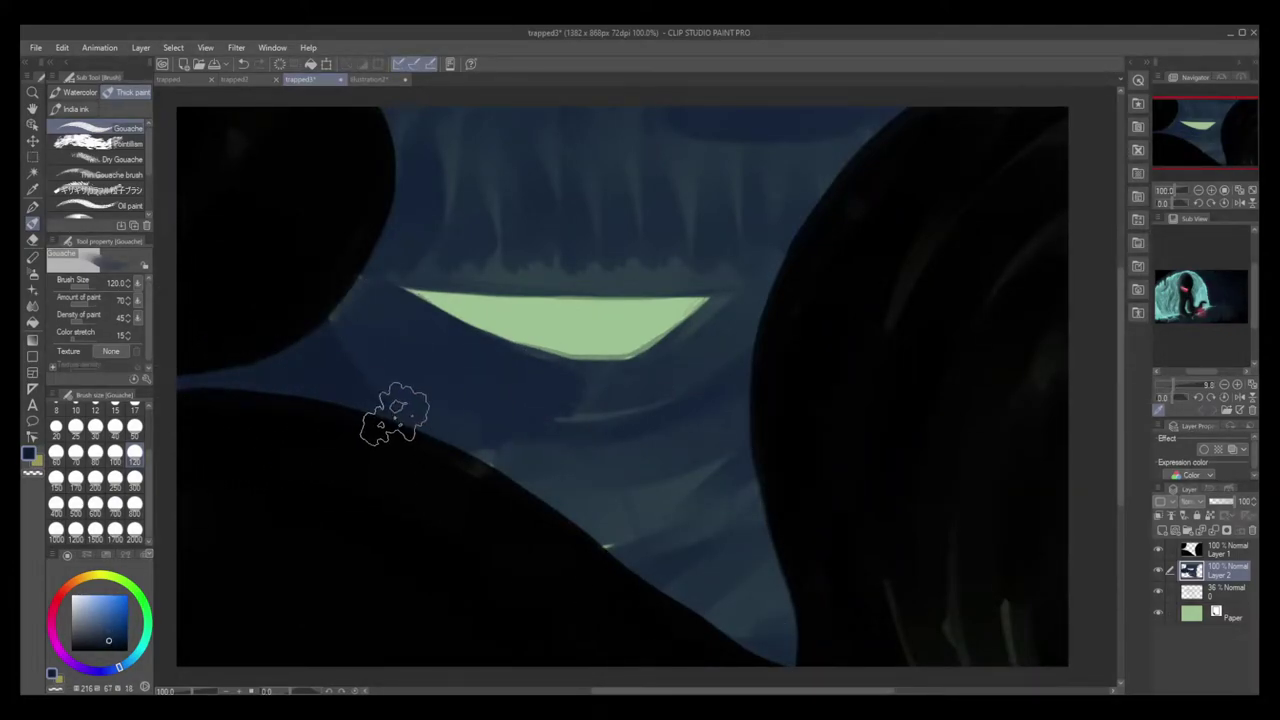
mouse_move(495, 480)
mouse_down()
mouse_move(597, 569)
mouse_move(743, 626)
mouse_move(954, 648)
mouse_move(609, 497)
mouse_move(643, 449)
mouse_move(594, 451)
mouse_up()
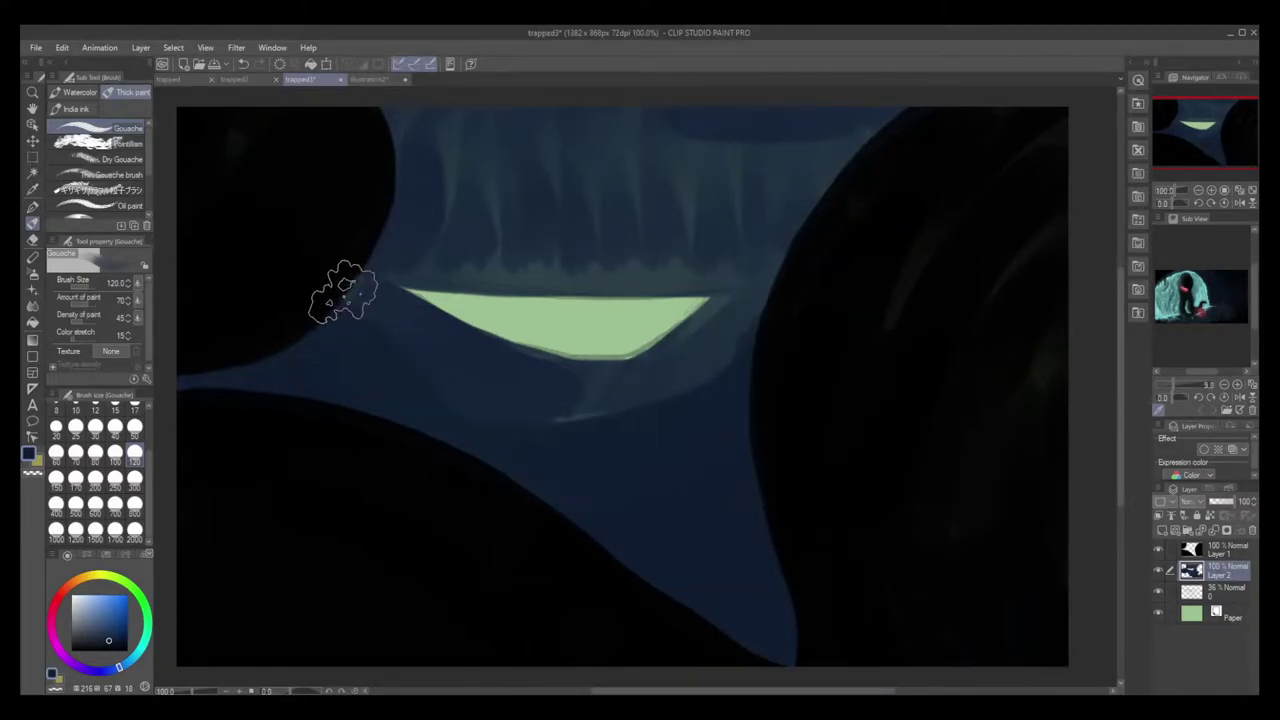
mouse_move(640, 130)
mouse_down()
mouse_move(657, 207)
mouse_move(447, 178)
mouse_move(492, 180)
mouse_move(544, 227)
mouse_move(767, 230)
mouse_move(470, 260)
mouse_move(570, 250)
mouse_move(555, 228)
mouse_move(412, 258)
mouse_move(809, 269)
mouse_up()
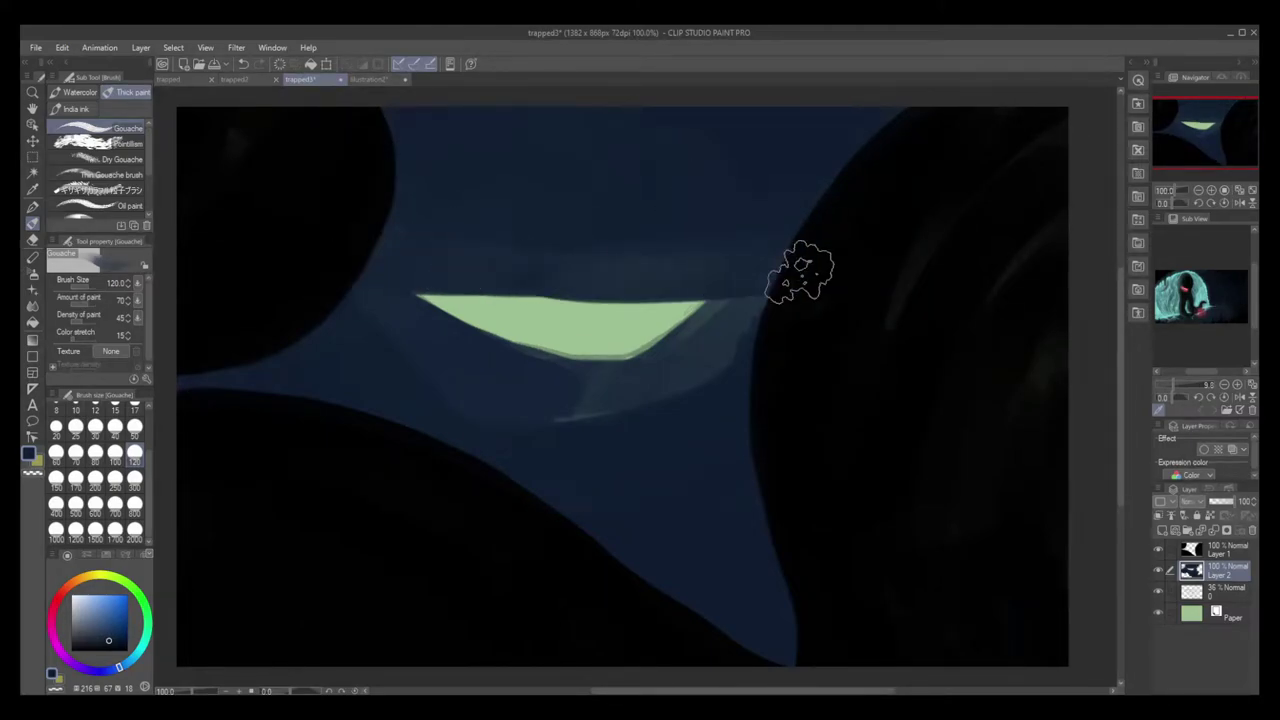
drag(635, 390, 371, 373)
Outline the crescent's lower and upper edges in bright red with the Gouache brush at size 17.
click(134, 410)
click(59, 596)
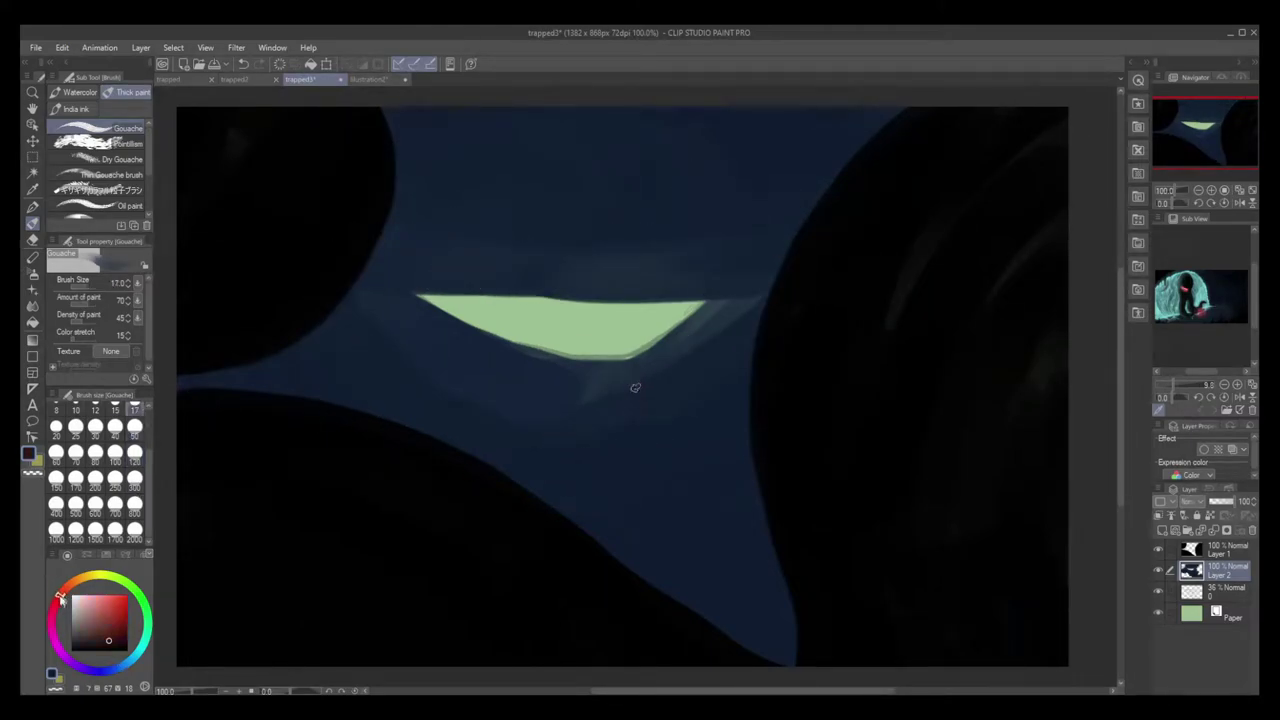
click(123, 593)
mouse_move(415, 298)
mouse_down()
mouse_move(460, 322)
mouse_move(620, 356)
mouse_move(708, 301)
mouse_up()
drag(420, 297, 604, 298)
key(ctrl+z)
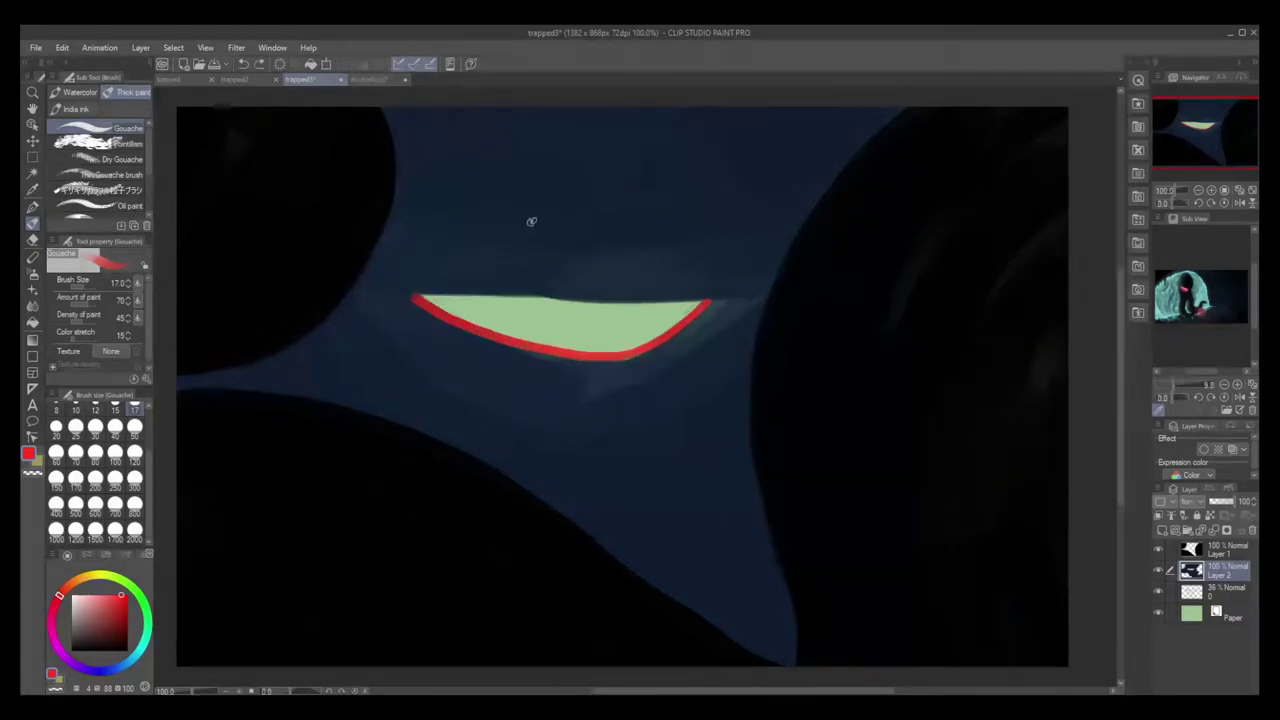
drag(430, 296, 736, 297)
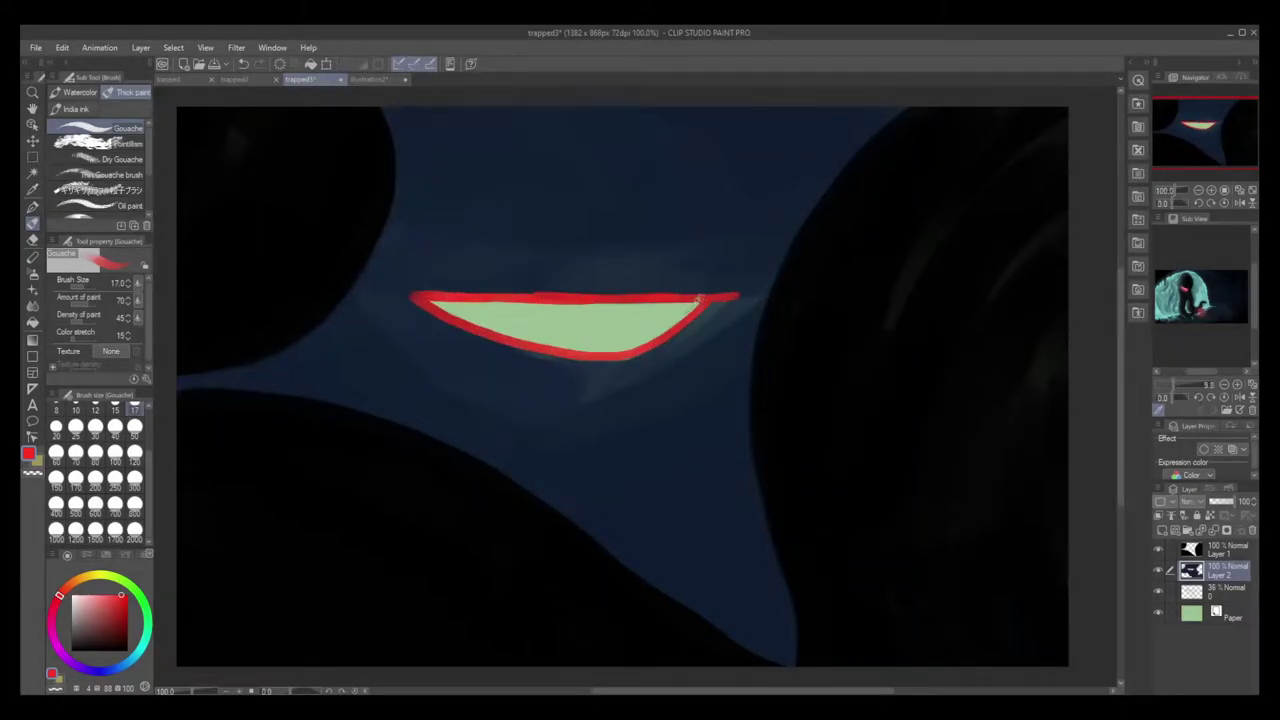
Fill the inside of the crescent with solid red, increasing the brush size to 30.
drag(408, 296, 502, 332)
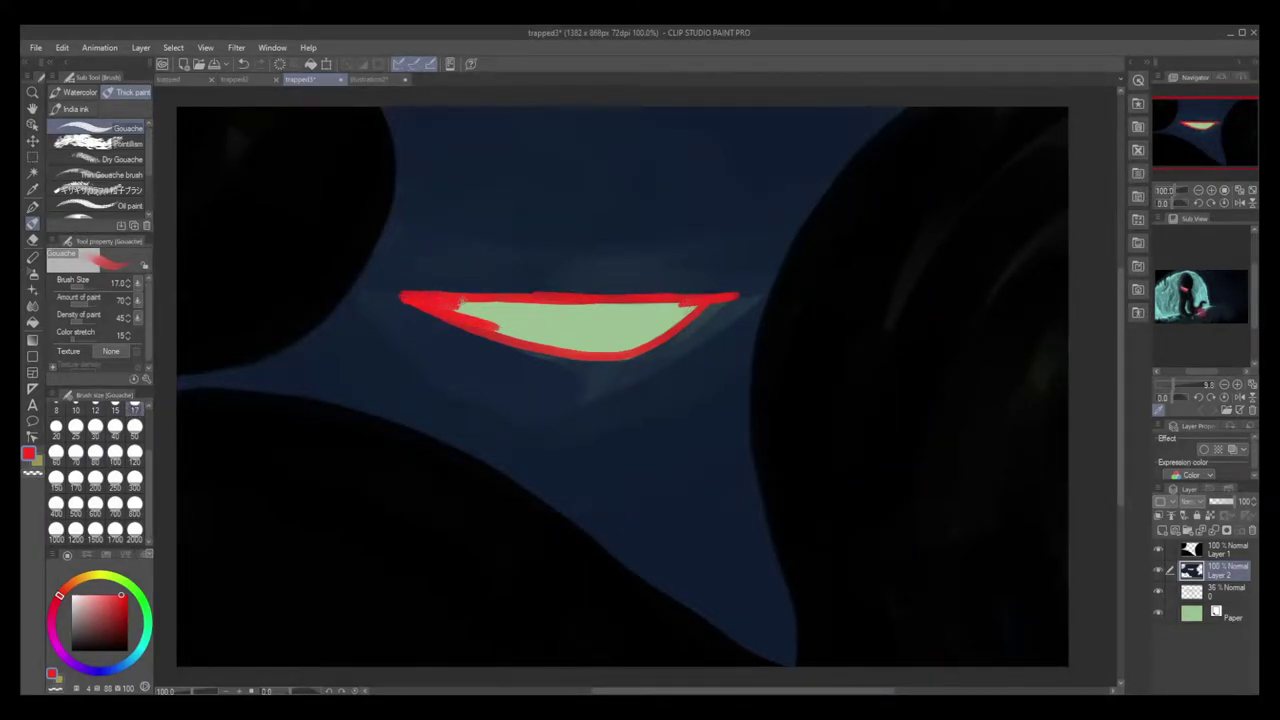
click(95, 428)
mouse_move(455, 316)
mouse_down()
mouse_move(520, 314)
mouse_move(698, 304)
mouse_move(651, 330)
mouse_move(479, 320)
mouse_move(625, 343)
mouse_move(514, 311)
mouse_up()
Paint the crescent's interior light pink at brush size 17, keeping a red border around it.
click(99, 594)
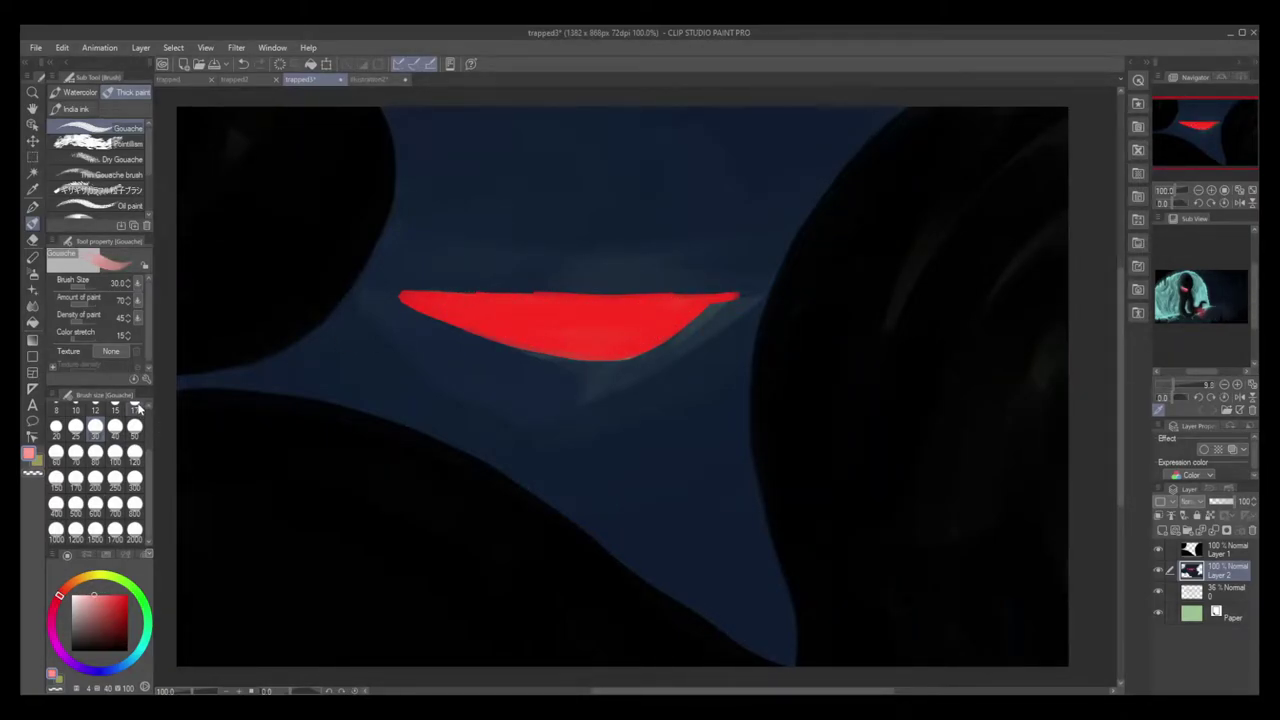
click(134, 410)
mouse_move(436, 307)
mouse_down()
mouse_move(608, 345)
mouse_move(591, 345)
mouse_move(676, 314)
mouse_move(633, 338)
mouse_up()
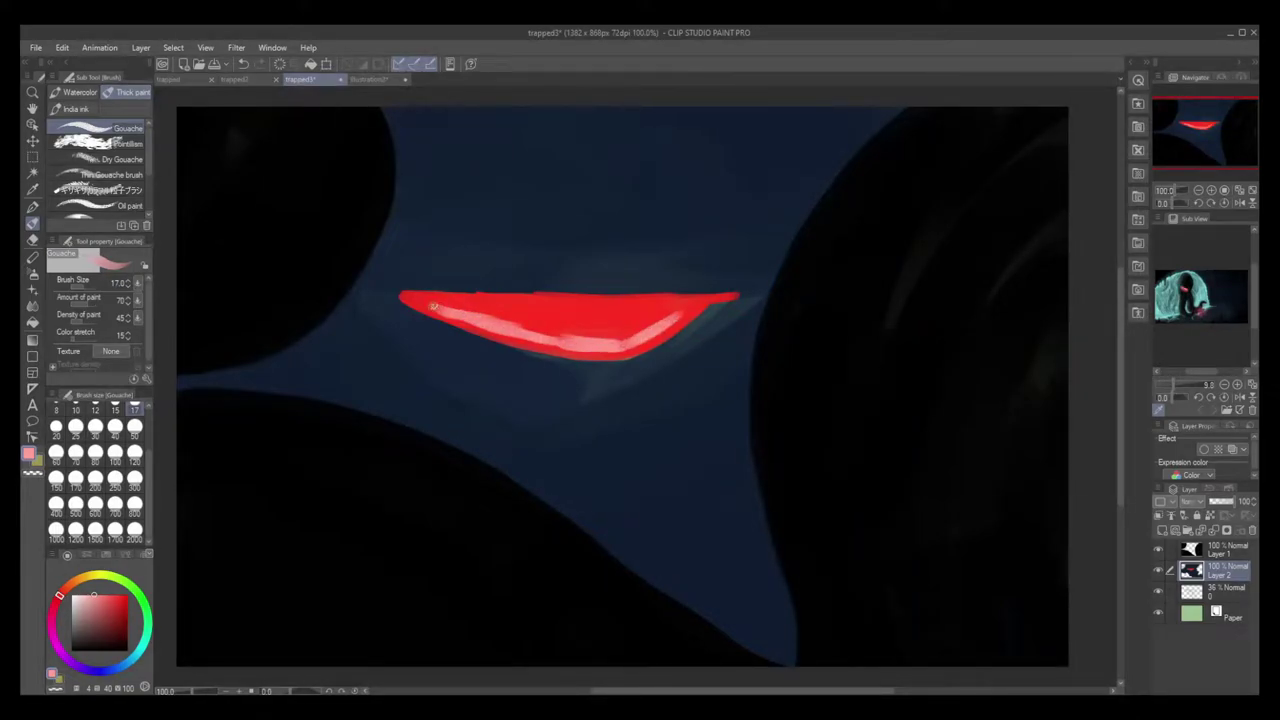
mouse_move(433, 306)
mouse_down()
mouse_move(683, 306)
mouse_move(667, 320)
mouse_move(481, 318)
mouse_move(613, 320)
mouse_move(571, 332)
mouse_move(619, 331)
mouse_up()
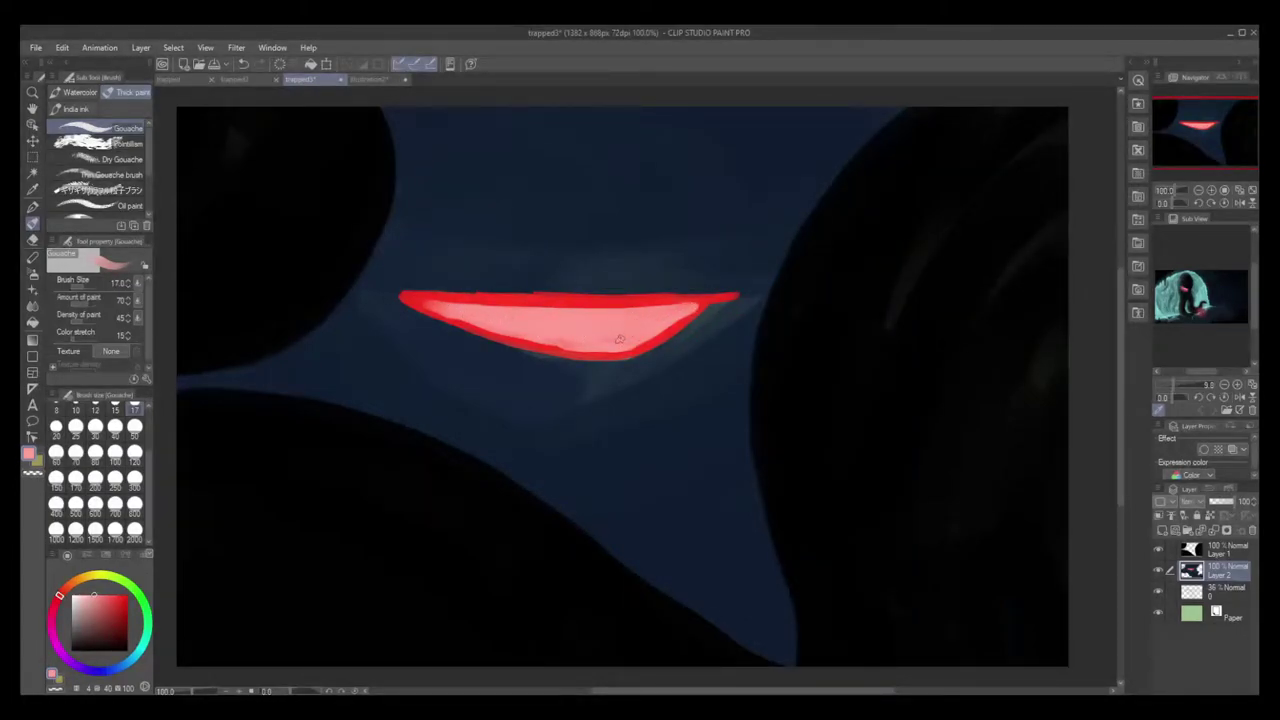
Add a paler pink highlight to the crescent's centre and blend it into the surrounding pink.
click(92, 597)
mouse_move(509, 327)
mouse_down()
mouse_move(611, 337)
mouse_move(657, 324)
mouse_move(476, 312)
mouse_move(642, 324)
mouse_move(563, 324)
mouse_move(627, 338)
mouse_move(567, 336)
mouse_up()
alt+click(543, 297)
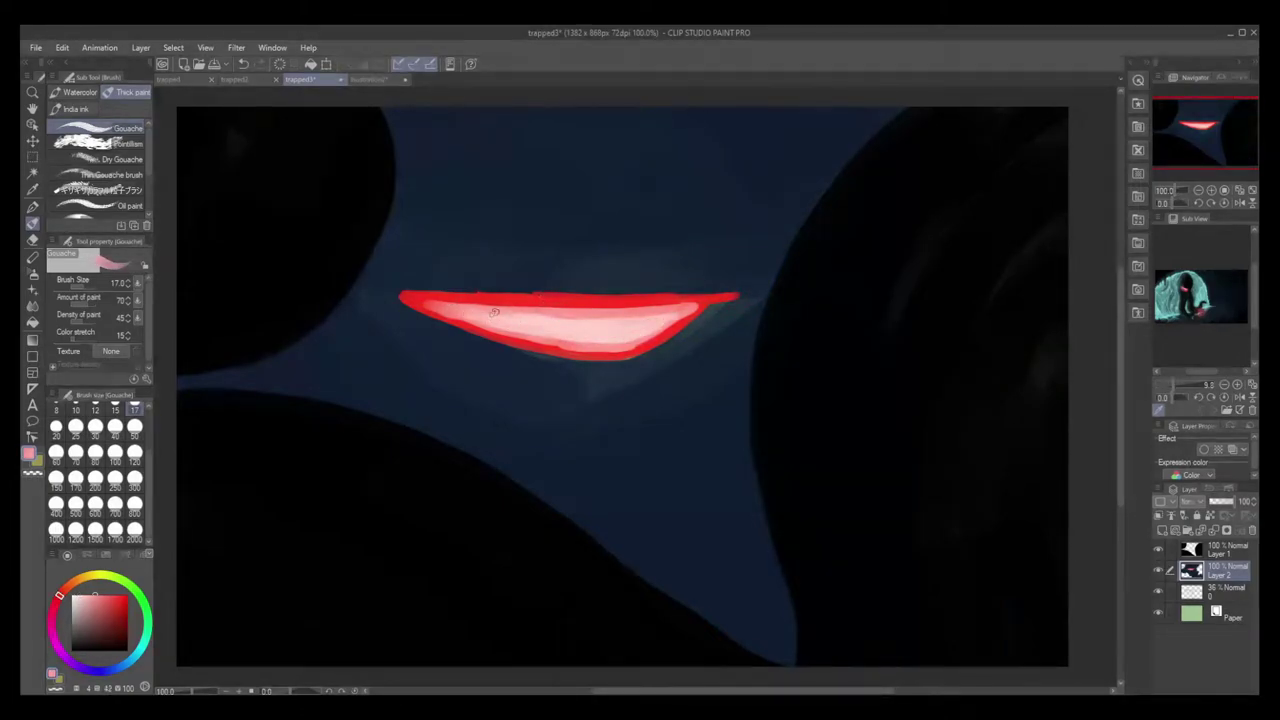
drag(507, 320, 495, 321)
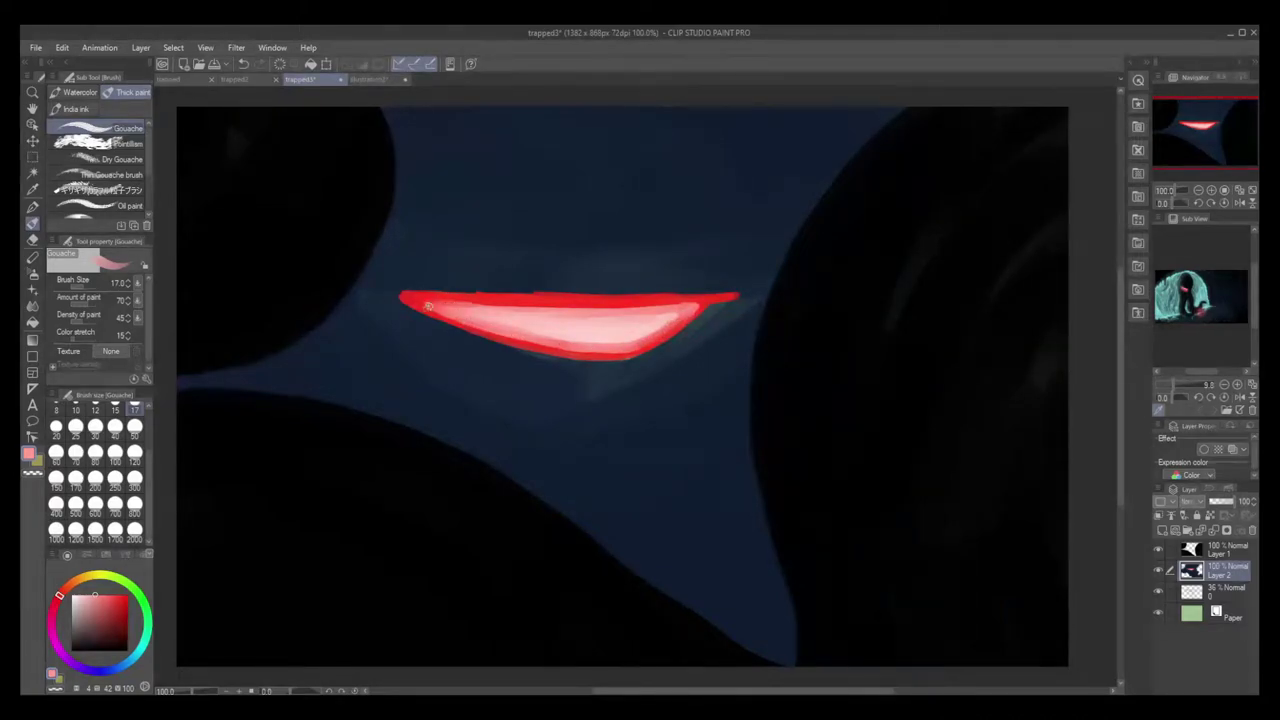
drag(576, 304, 674, 306)
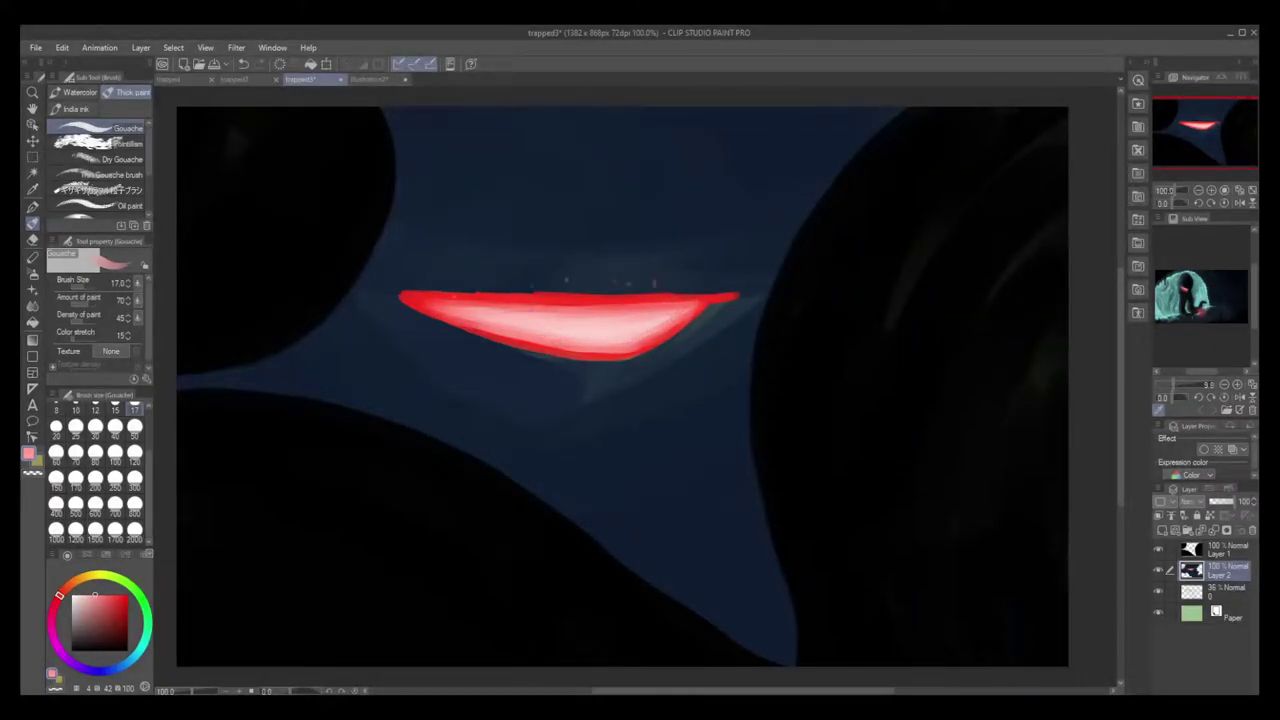
Touch up the crescent's red upper border and taper its pointed corners with the brush at size 7.
alt+click(530, 291)
drag(543, 301, 696, 303)
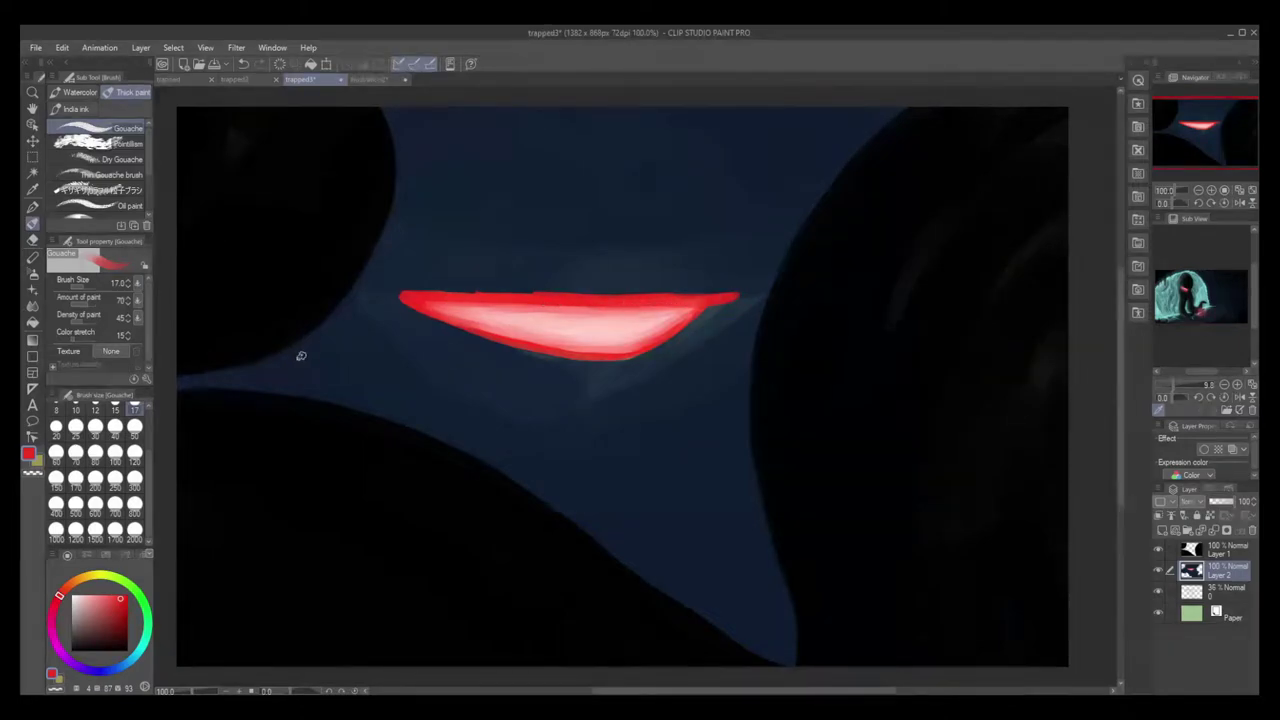
scroll(145, 450, up, 2)
click(135, 429)
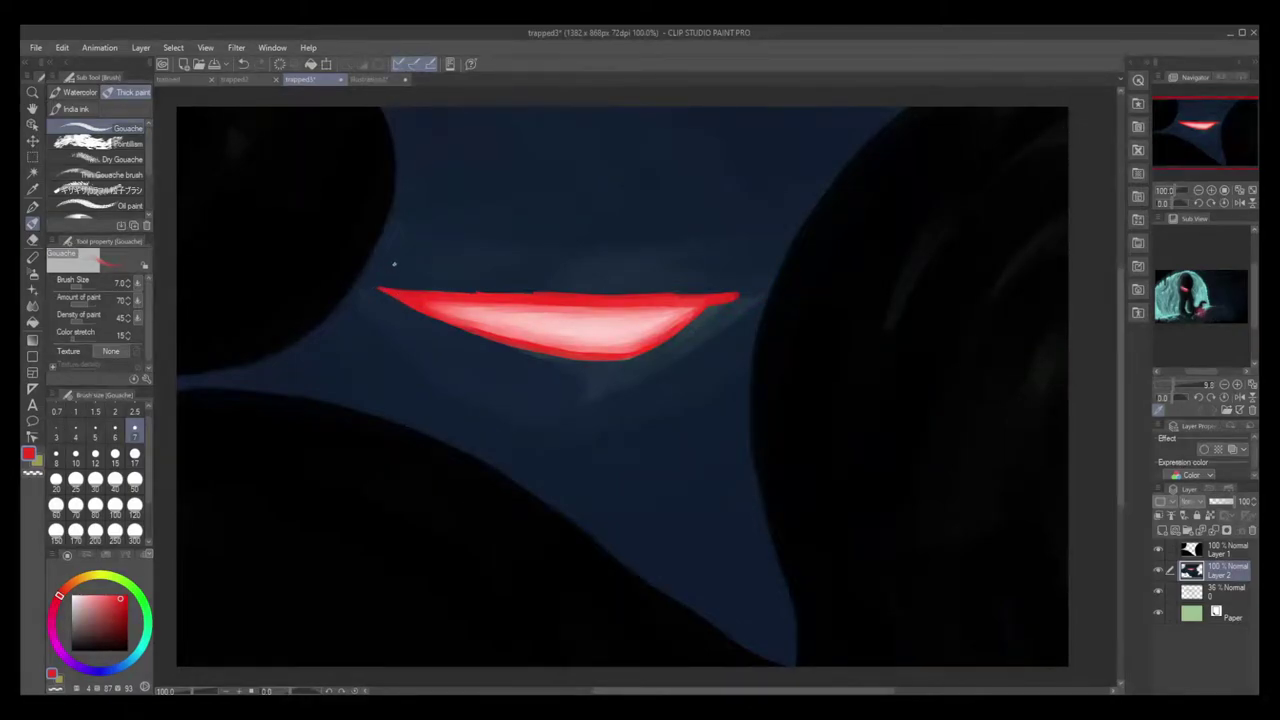
alt+click(397, 303)
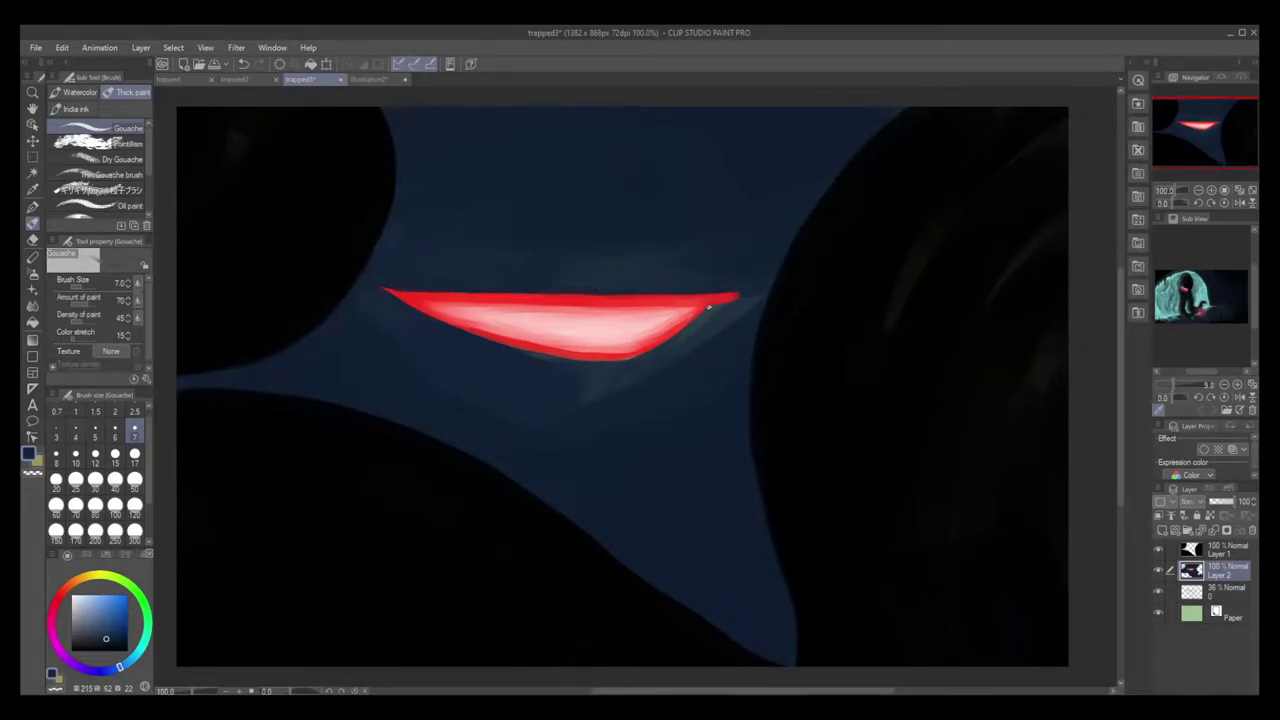
Paint curved red glow streaks beneath the crescent with the sampled red at brush size 12.
alt+click(637, 300)
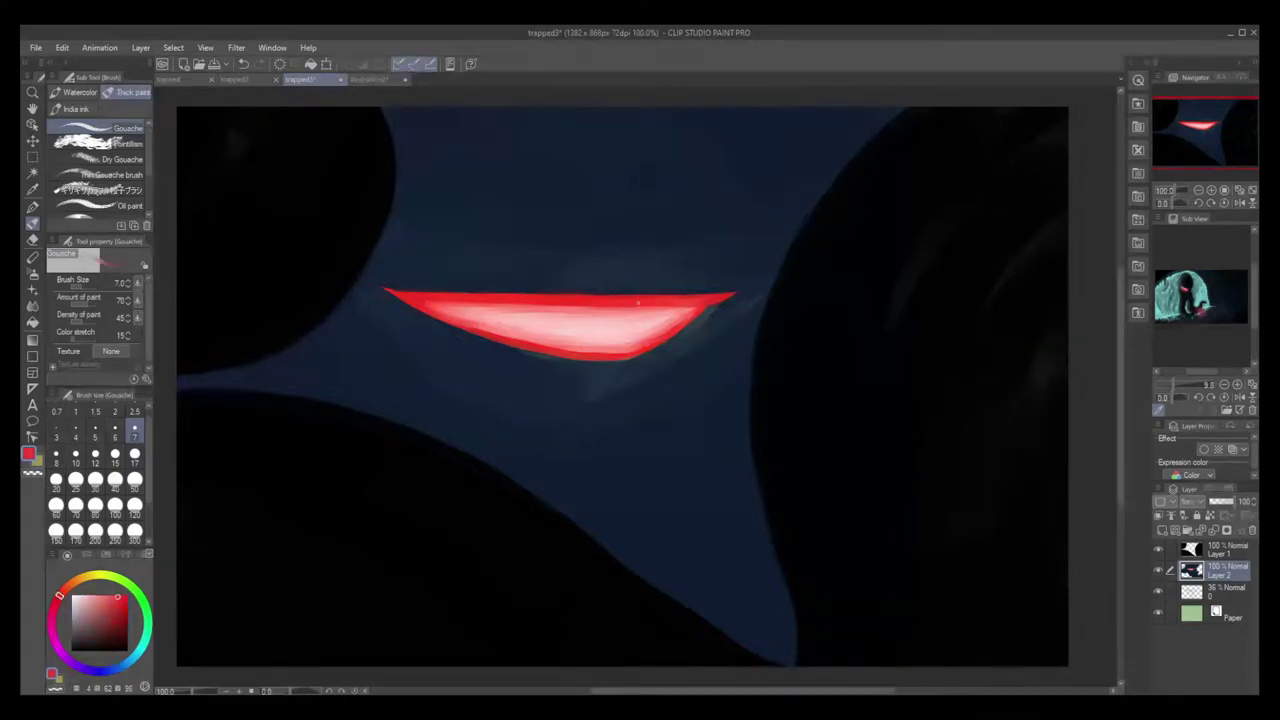
click(95, 457)
click(220, 60)
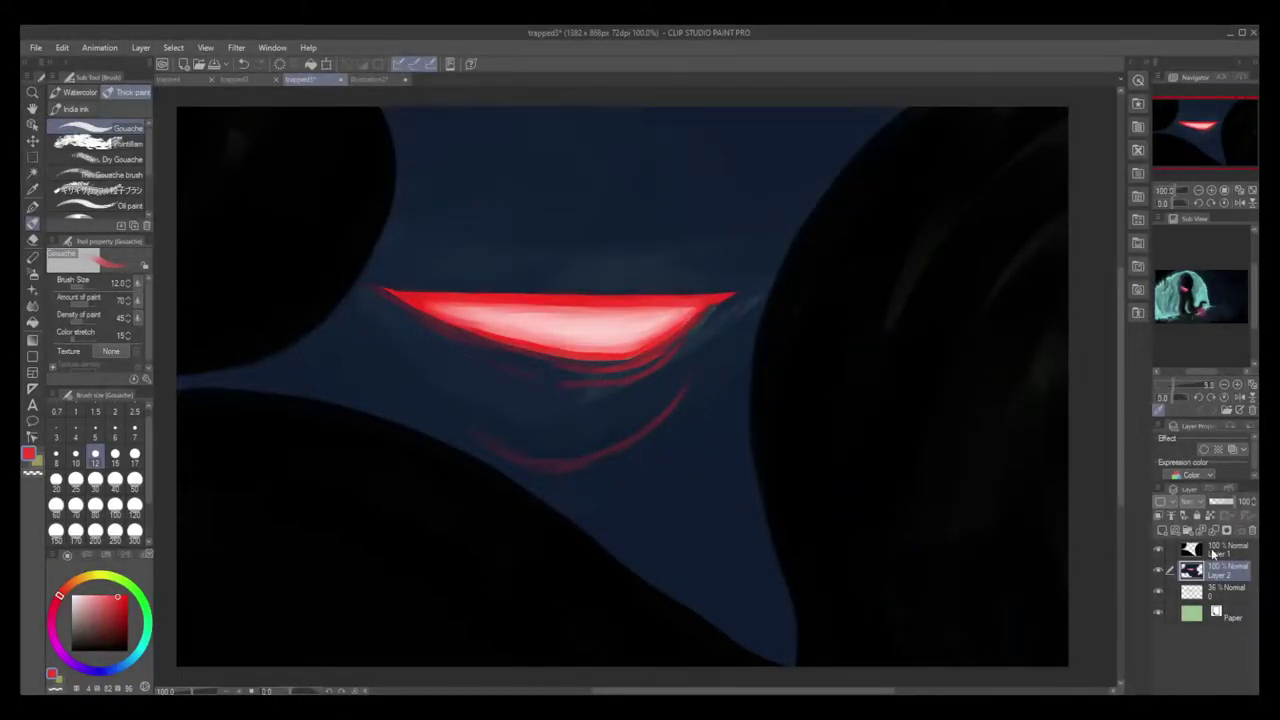
Add a new raster layer directly above Layer 2 for the figure.
click(1212, 553)
click(1220, 571)
click(1162, 530)
Hide Layer 2 and outline the sketched figure's head and torso in black at brush size 12 on Layer 3.
click(71, 651)
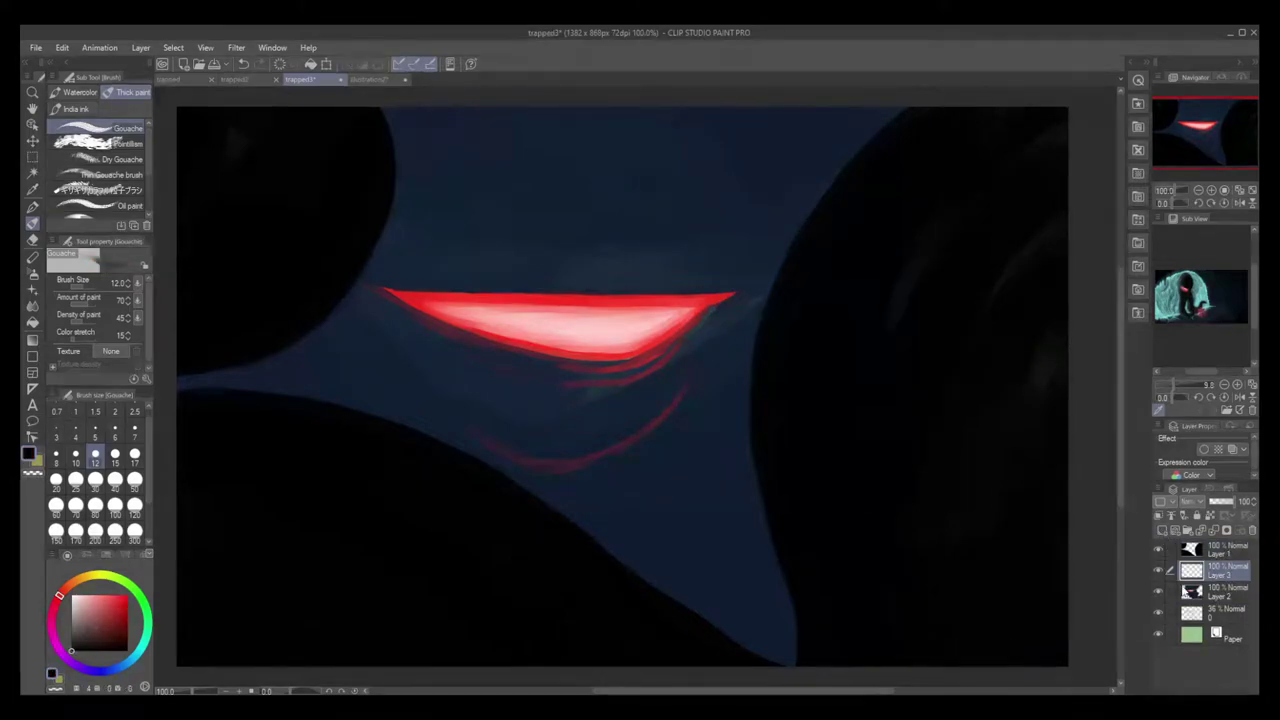
click(1160, 555)
drag(661, 364, 640, 421)
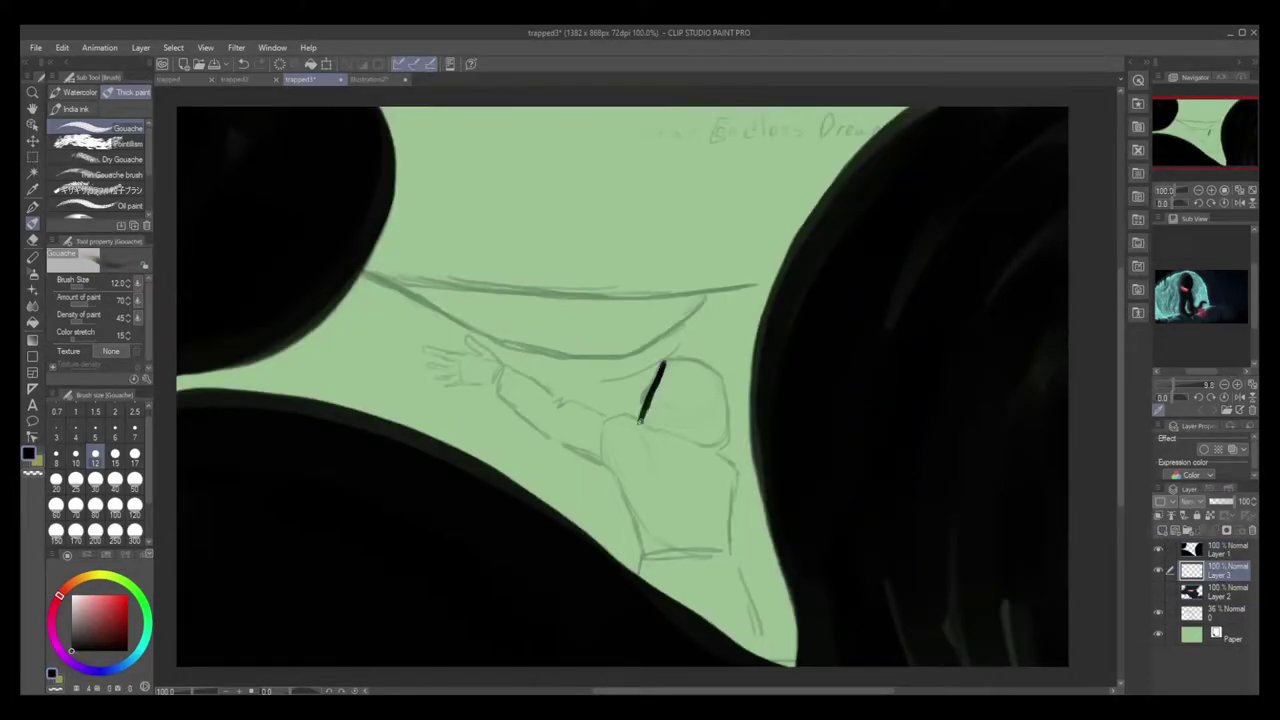
drag(710, 365, 728, 437)
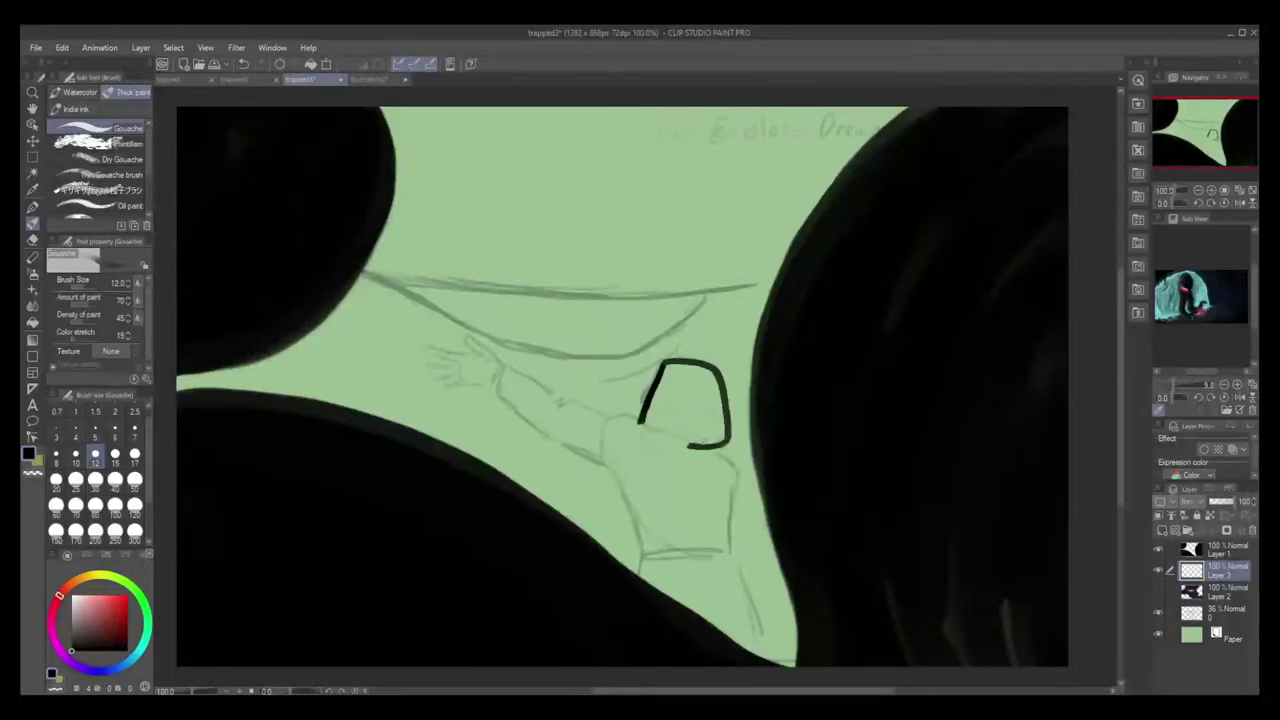
mouse_move(603, 442)
mouse_down()
mouse_move(642, 550)
mouse_move(722, 546)
mouse_up()
drag(712, 447, 728, 512)
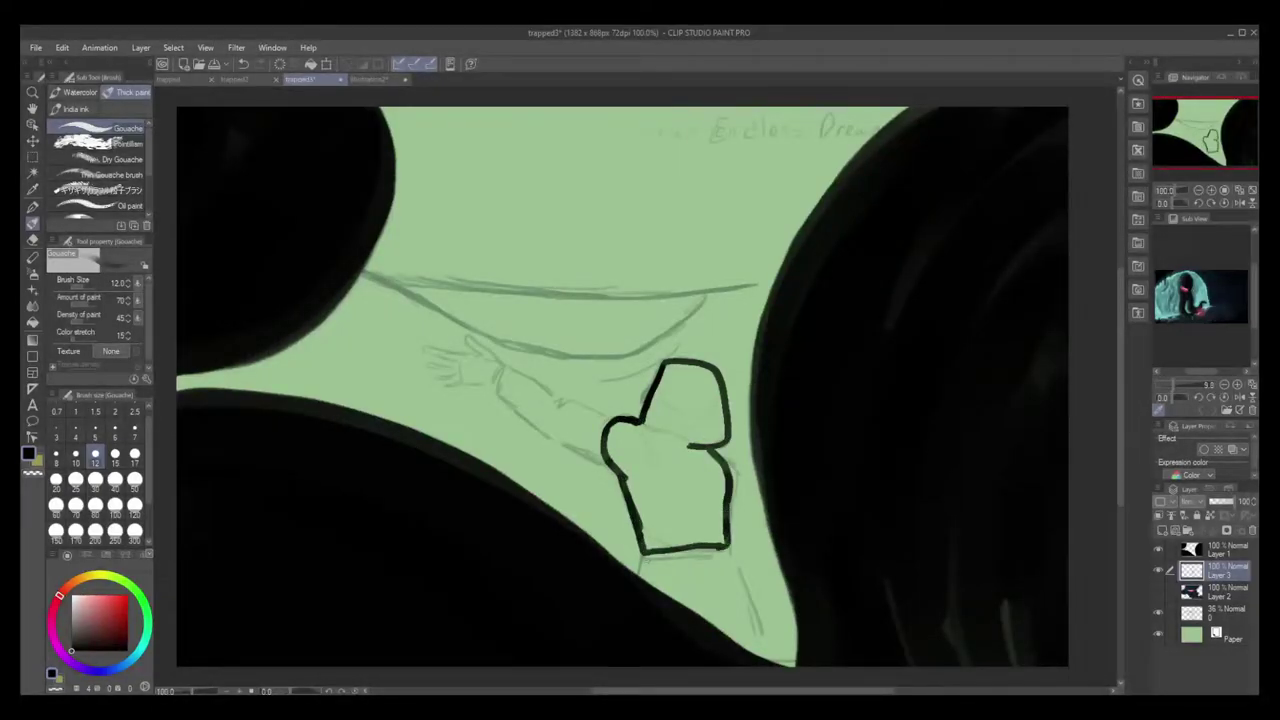
Outline the figure's legs, outstretched arm and first fingers in black over the sketch at brush size 12.
mouse_move(644, 558)
mouse_down()
mouse_move(724, 548)
mouse_move(764, 648)
mouse_up()
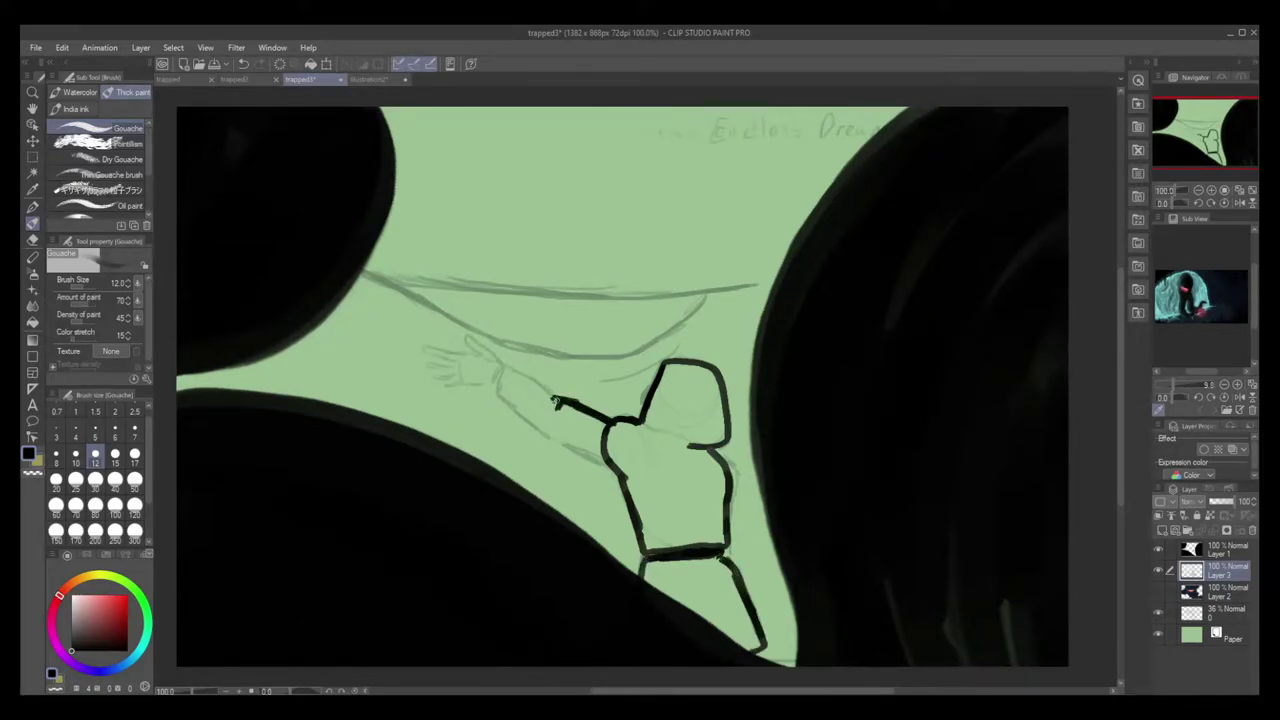
mouse_move(506, 369)
mouse_down()
mouse_move(552, 403)
mouse_move(566, 447)
mouse_move(620, 466)
mouse_up()
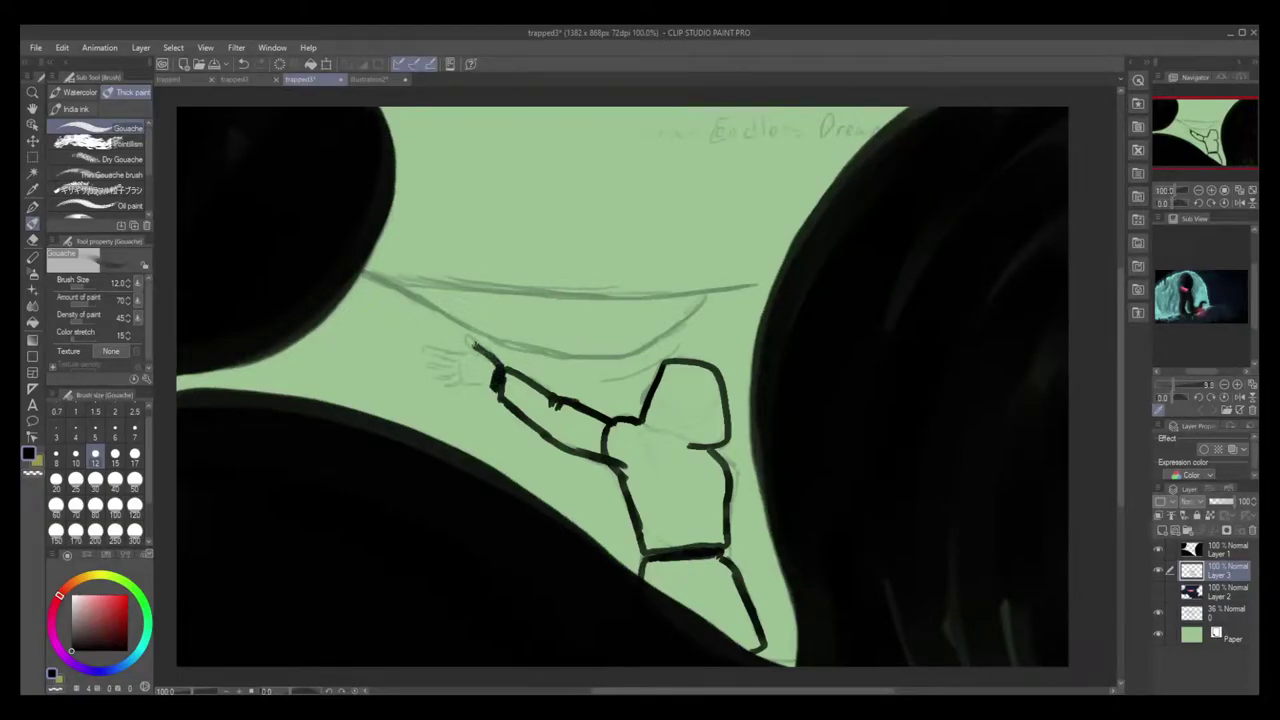
drag(468, 356, 424, 350)
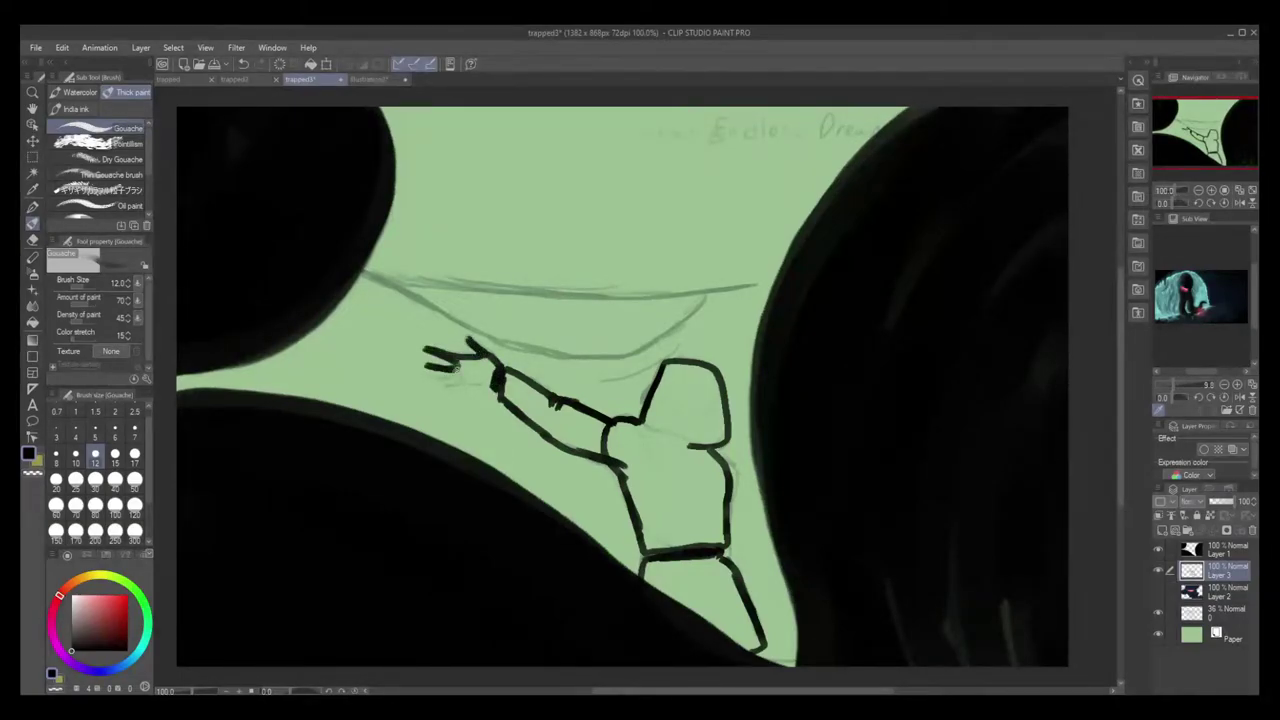
Finish the hand, fill the whole figure with black at brush size 17, and show Layer 2 again.
mouse_move(476, 382)
mouse_down()
mouse_move(485, 370)
mouse_move(560, 435)
mouse_move(605, 452)
mouse_move(588, 422)
mouse_move(636, 490)
mouse_move(647, 568)
mouse_move(682, 615)
mouse_move(692, 600)
mouse_move(659, 601)
mouse_move(705, 600)
mouse_move(712, 585)
mouse_move(735, 632)
mouse_move(740, 600)
mouse_move(755, 642)
mouse_move(711, 578)
mouse_up()
click(134, 456)
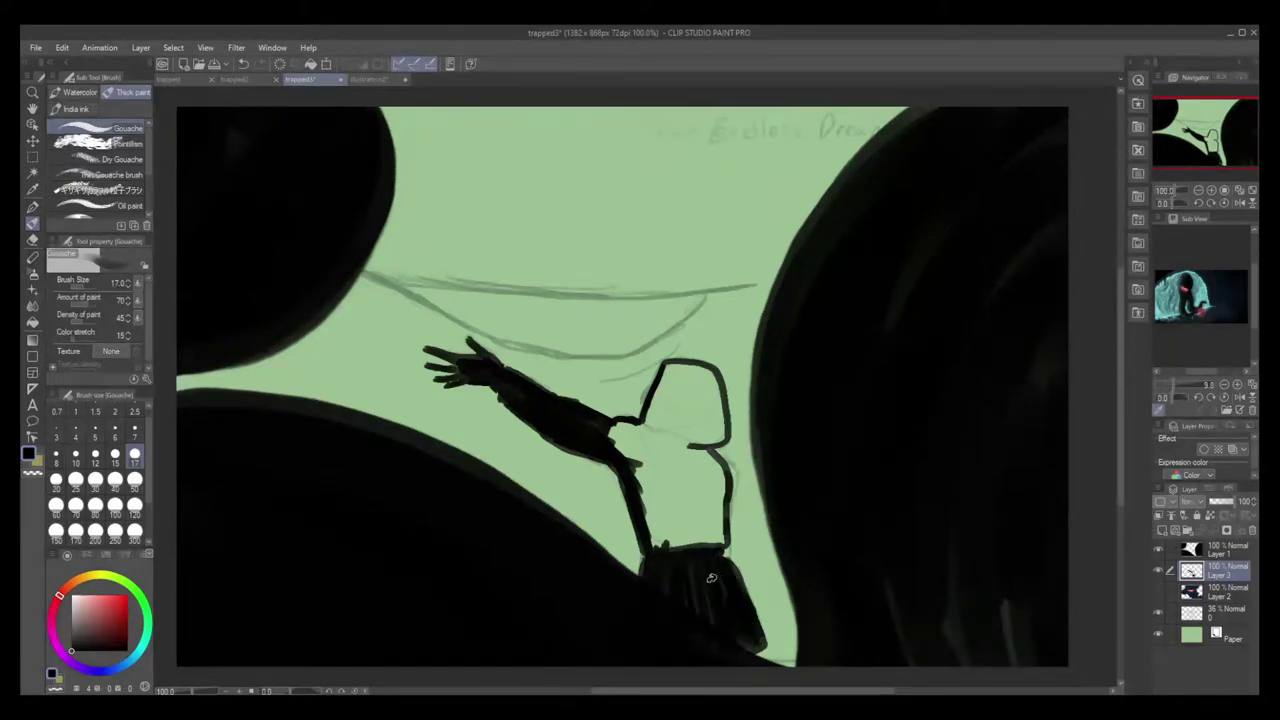
drag(670, 366, 641, 452)
mouse_move(671, 367)
mouse_down()
mouse_move(720, 400)
mouse_move(682, 448)
mouse_move(693, 380)
mouse_move(710, 432)
mouse_move(672, 450)
mouse_move(658, 430)
mouse_move(706, 452)
mouse_move(615, 455)
mouse_move(634, 422)
mouse_move(658, 545)
mouse_move(640, 473)
mouse_move(680, 545)
mouse_move(690, 445)
mouse_move(705, 545)
mouse_move(716, 464)
mouse_up()
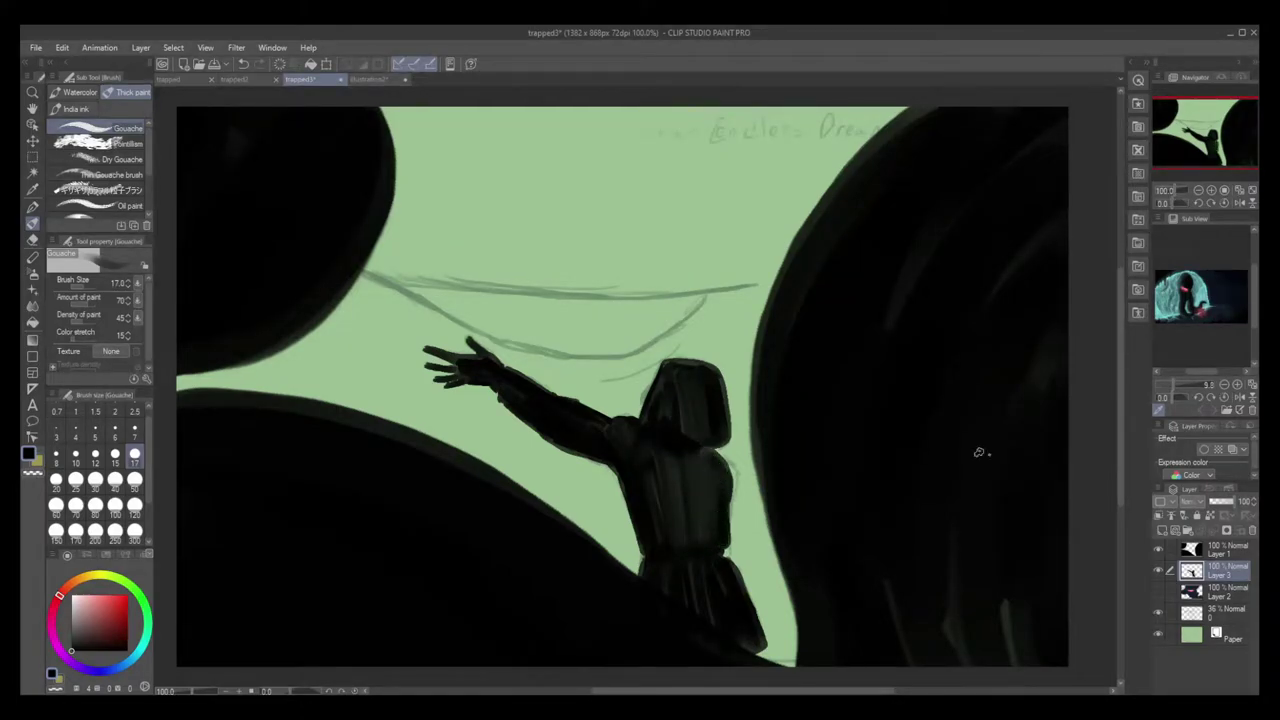
click(1159, 592)
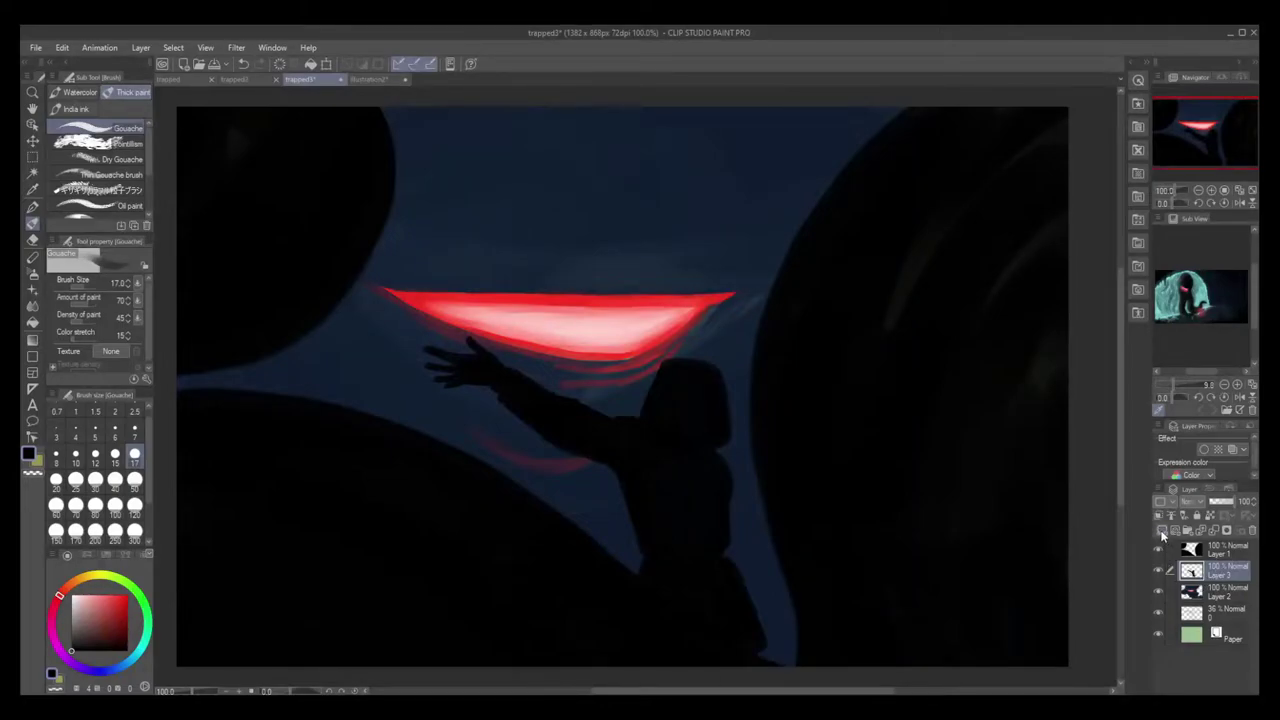
Add a raster layer above Layer 3 and airbrush a soft glow around the crescent in its red at size 120, blended as Add (Glow).
click(1162, 533)
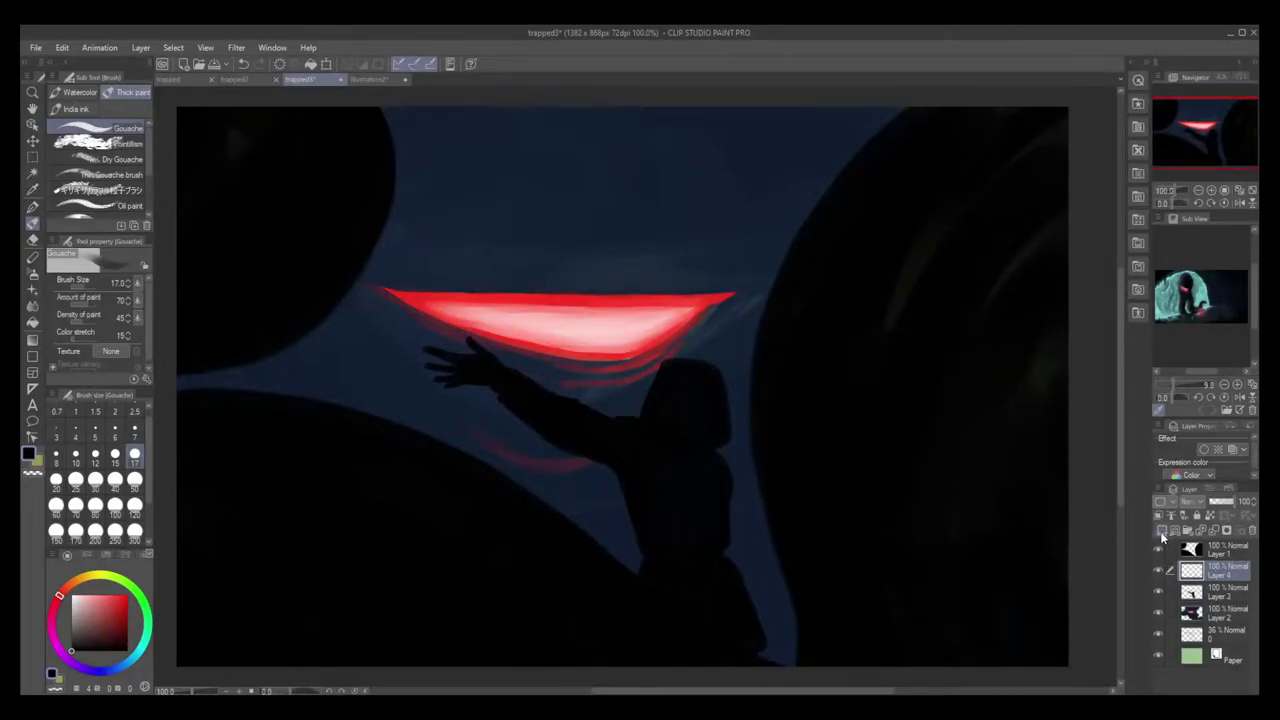
alt+click(604, 305)
click(31, 273)
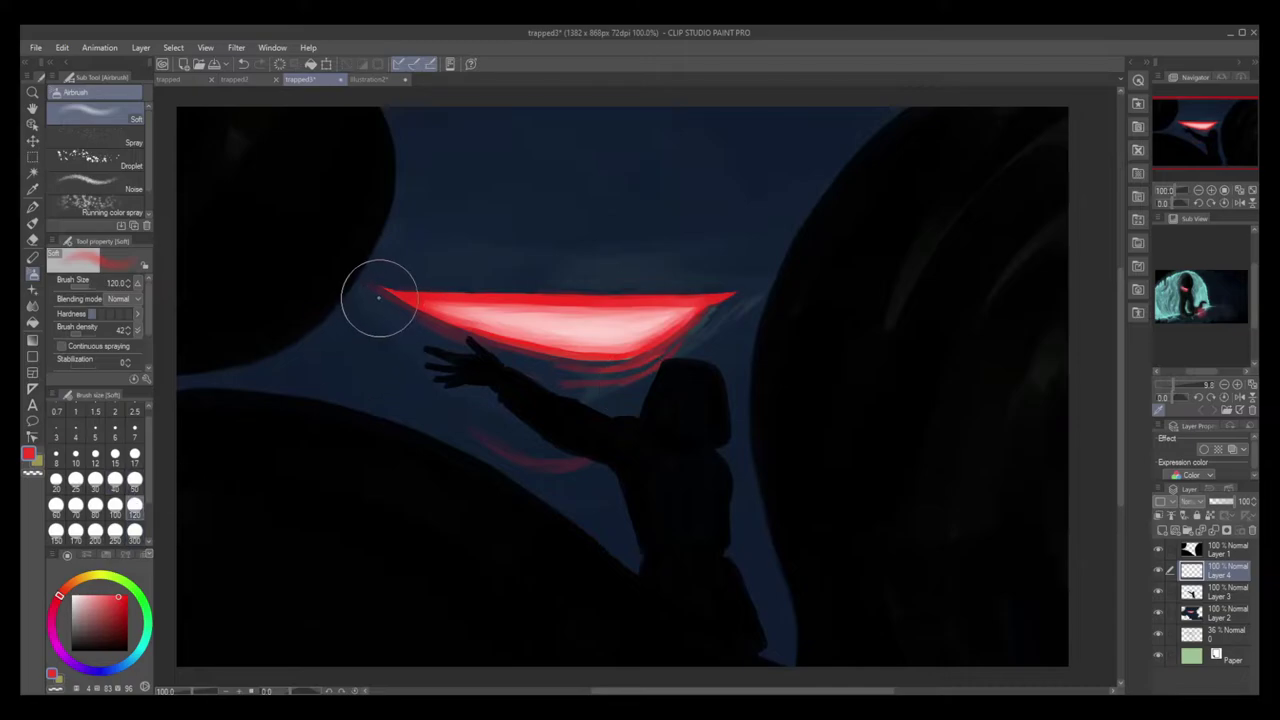
mouse_move(380, 294)
mouse_down()
mouse_move(545, 370)
mouse_move(678, 357)
mouse_move(717, 310)
mouse_move(392, 298)
mouse_move(656, 379)
mouse_move(731, 360)
mouse_up()
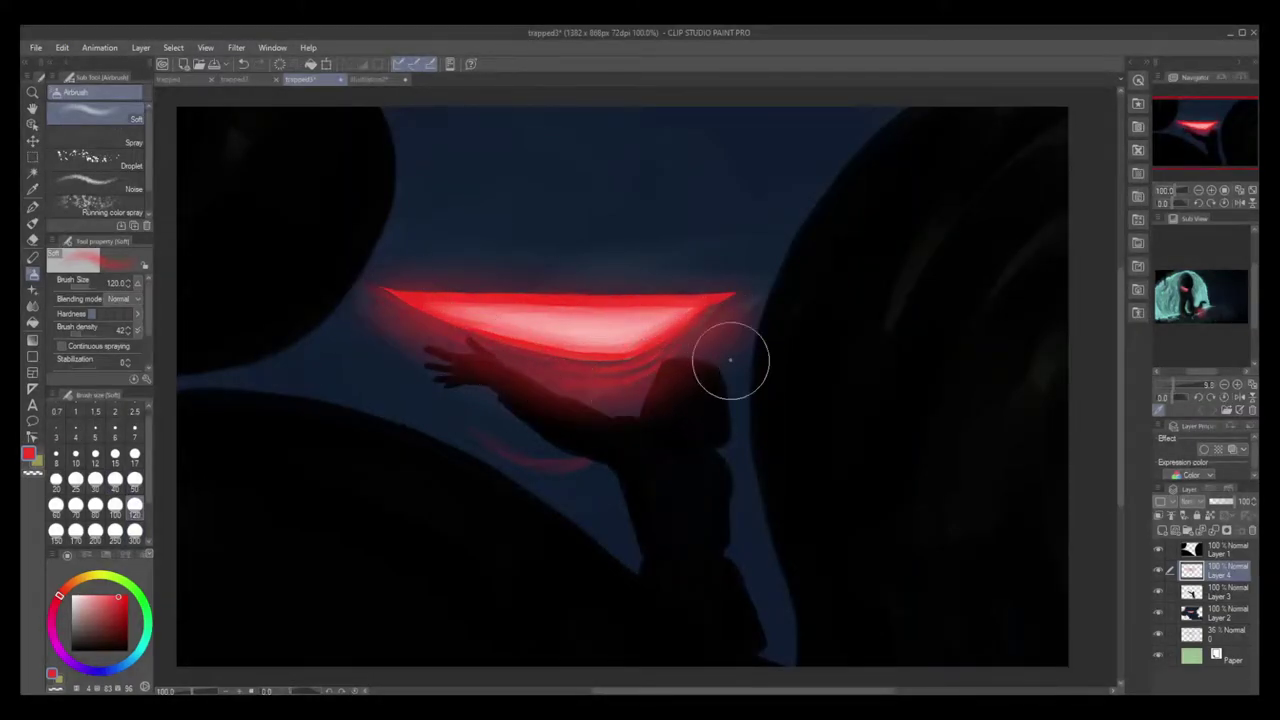
click(1195, 298)
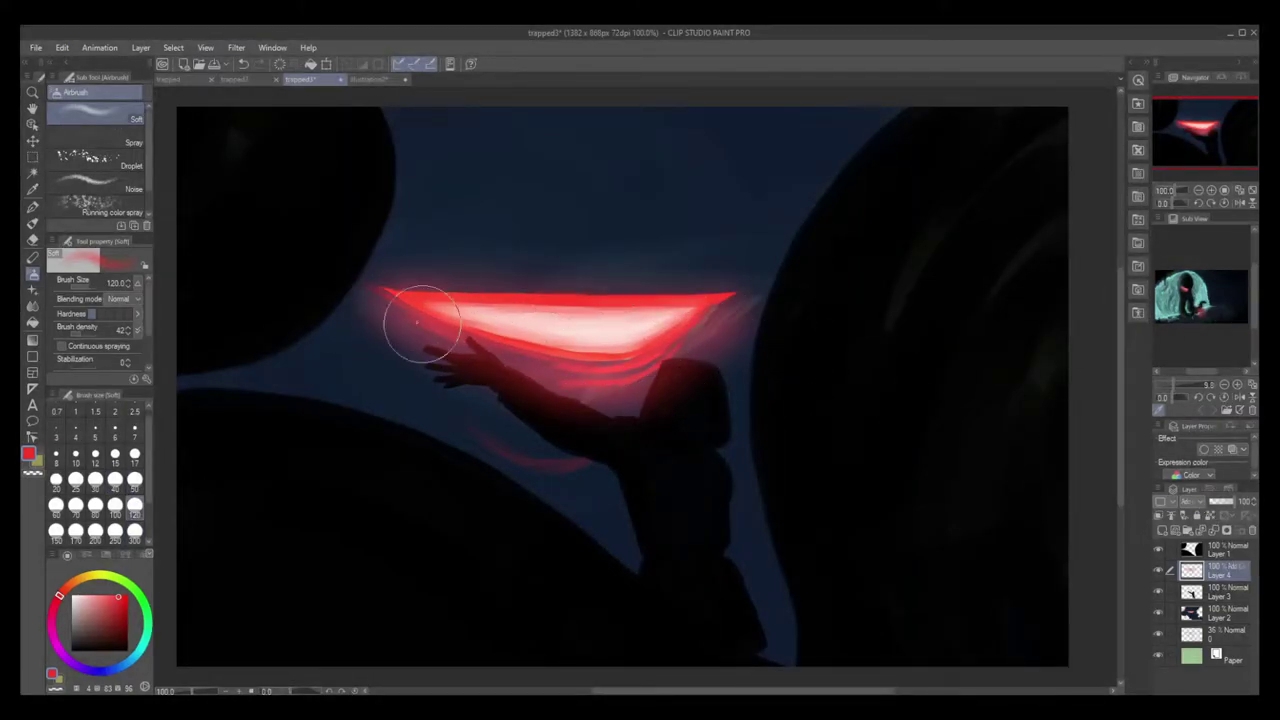
Paint red rim light along the figure's outstretched arm, shoulder, hood and side with the Gouache brush at size 17.
key(b)
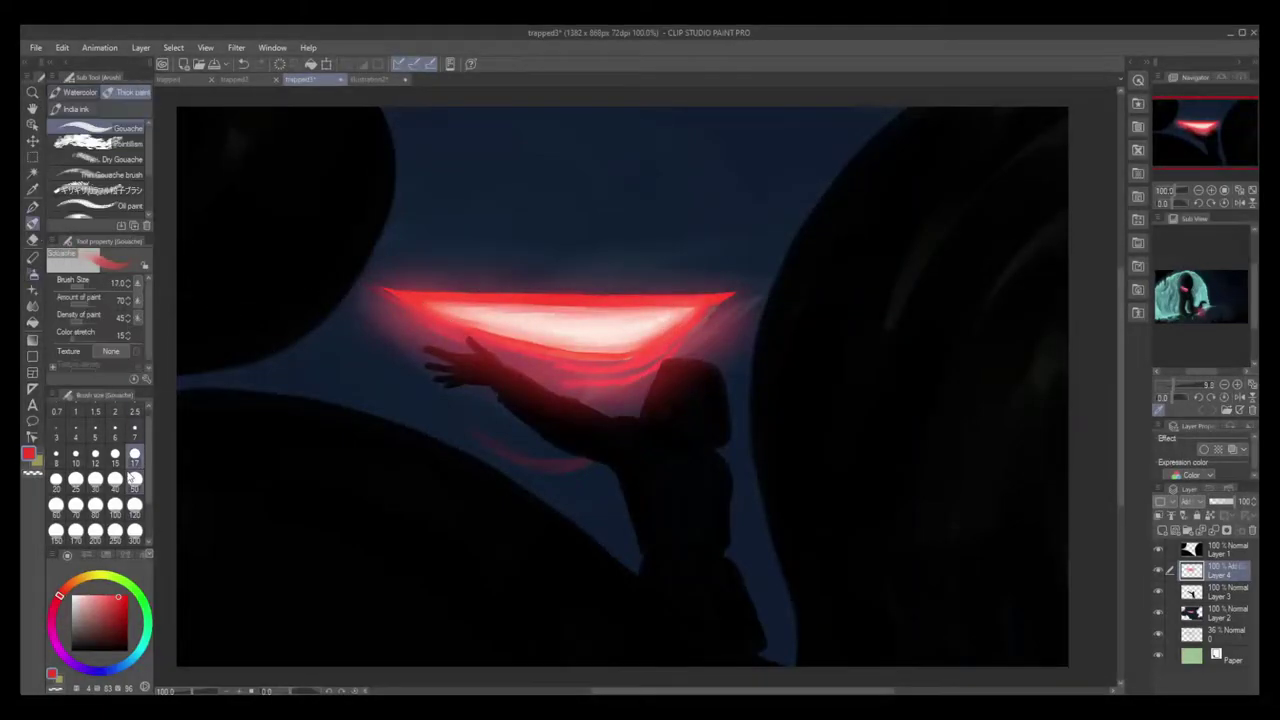
click(134, 455)
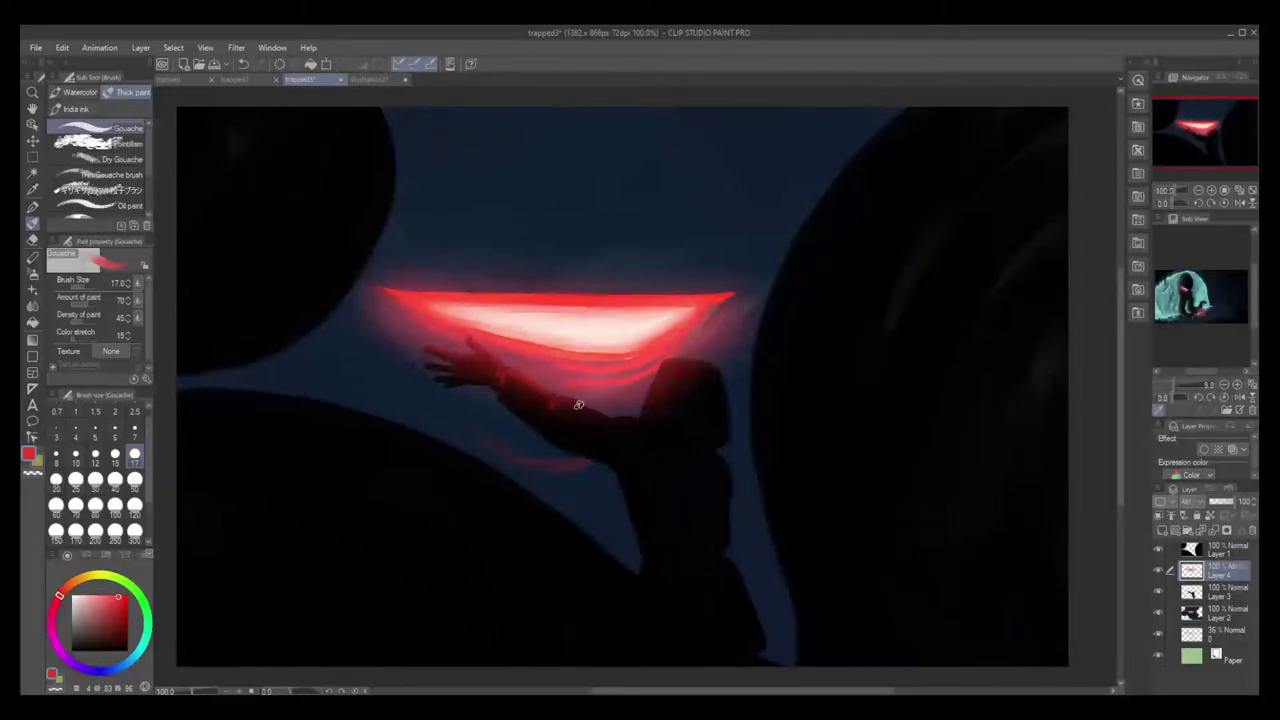
mouse_move(568, 400)
mouse_down()
mouse_move(607, 419)
mouse_move(566, 399)
mouse_move(654, 436)
mouse_move(654, 387)
mouse_move(643, 412)
mouse_move(658, 375)
mouse_move(687, 362)
mouse_move(666, 367)
mouse_move(647, 421)
mouse_move(643, 388)
mouse_up()
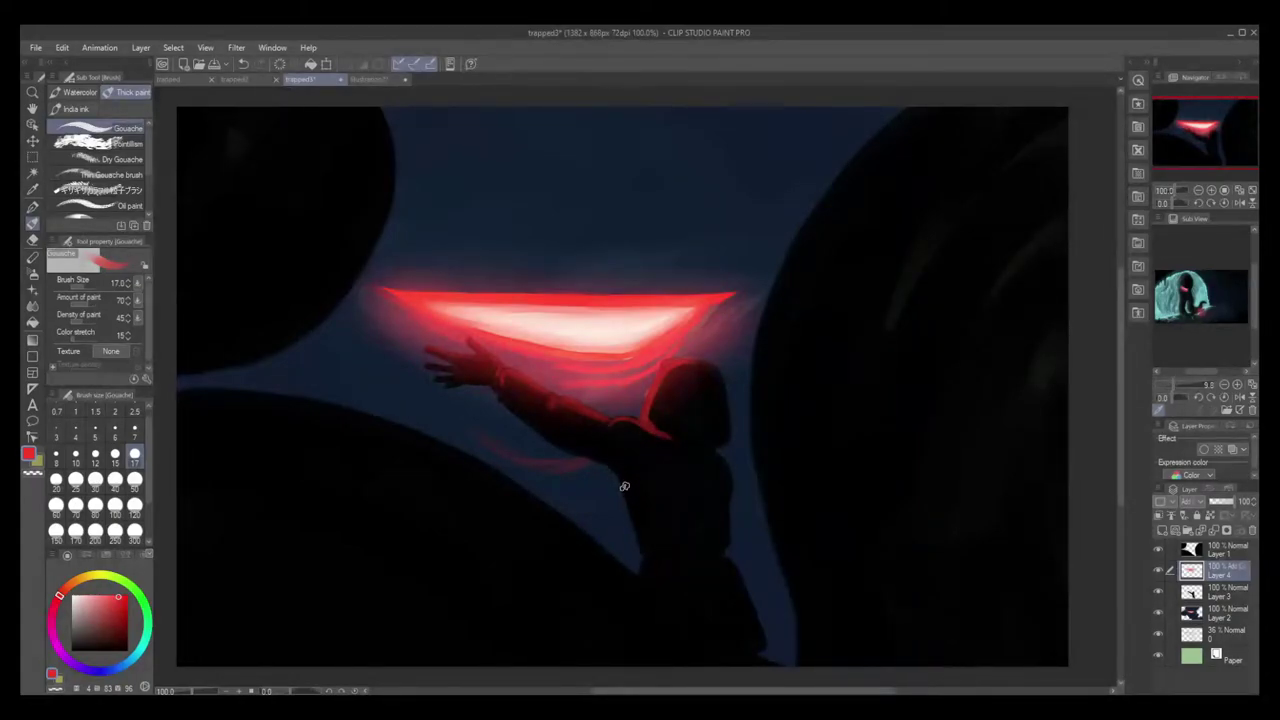
drag(620, 477, 644, 562)
Paint the figure's second forearm and hand in black on Layer 3 at brush size 12, beside the torso.
click(37, 461)
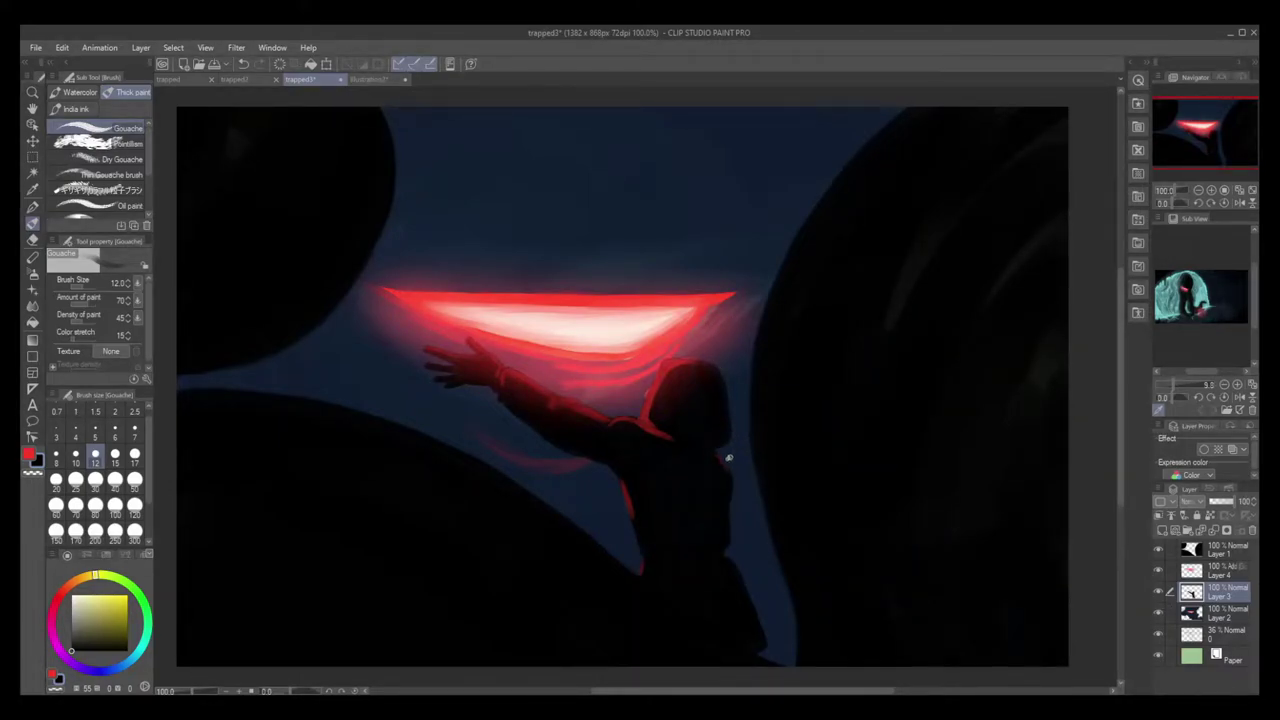
drag(734, 466, 751, 534)
mouse_move(737, 471)
mouse_down()
mouse_move(740, 551)
mouse_move(753, 535)
mouse_move(741, 506)
mouse_move(740, 547)
mouse_move(760, 532)
mouse_move(746, 466)
mouse_up()
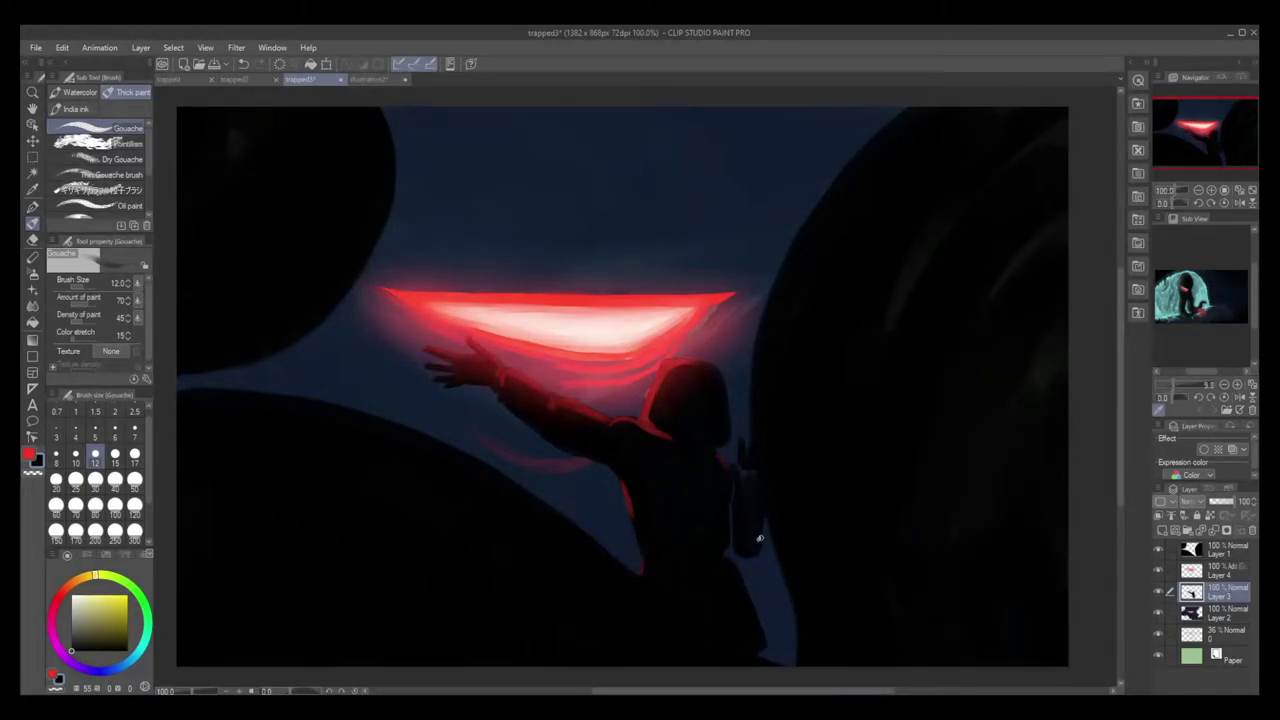
Add red rim light to the second hand, hood edge and outstretched arm on Layer 4, undoing the last stroke.
click(30, 454)
click(1226, 577)
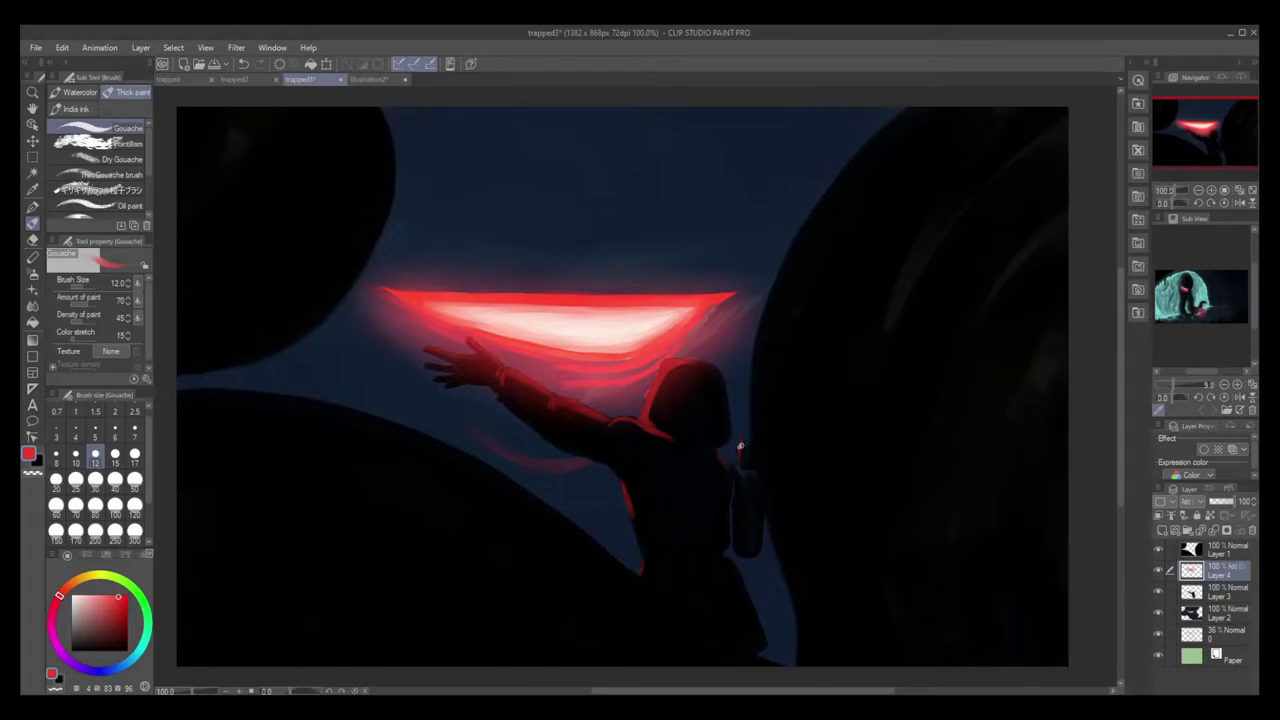
drag(740, 446, 740, 433)
mouse_move(650, 400)
mouse_down()
mouse_move(616, 421)
mouse_move(646, 429)
mouse_up()
drag(536, 383, 608, 420)
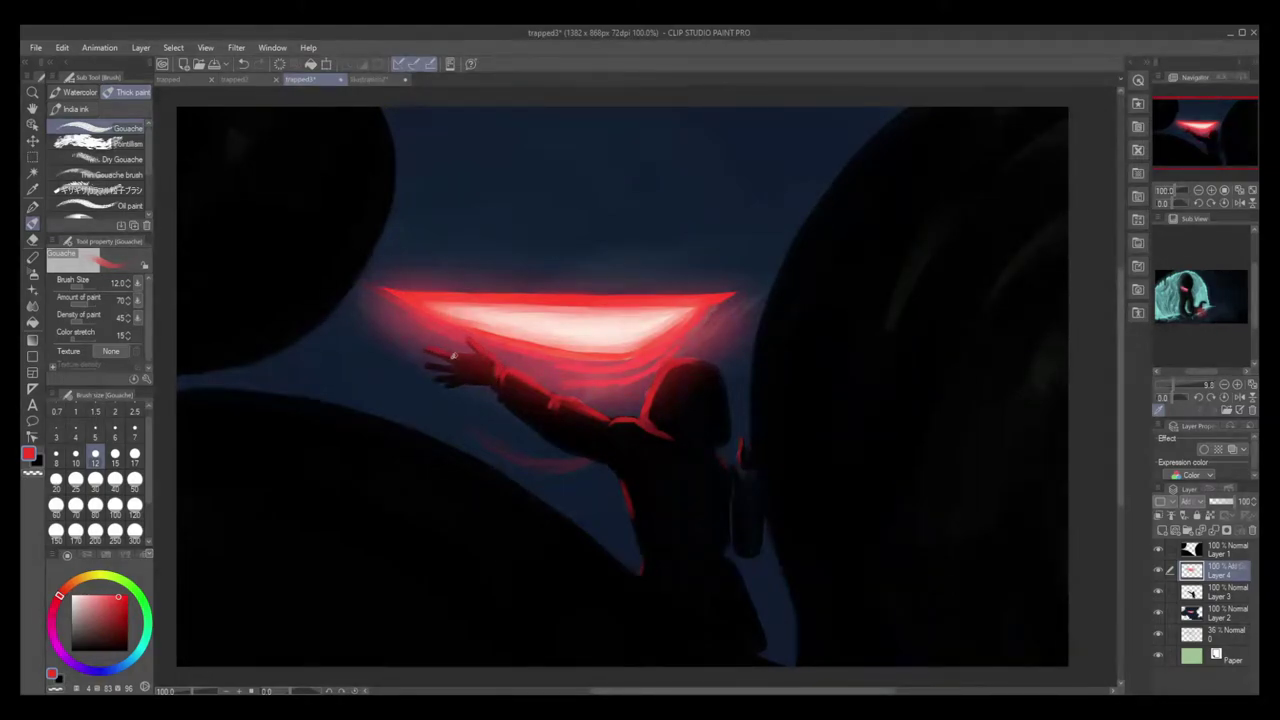
key(ctrl+z)
Save the illustration and add a raster layer above Layer 3 for highlights, with the crescent's pale pink sampled and brush size 7.
alt+click(509, 329)
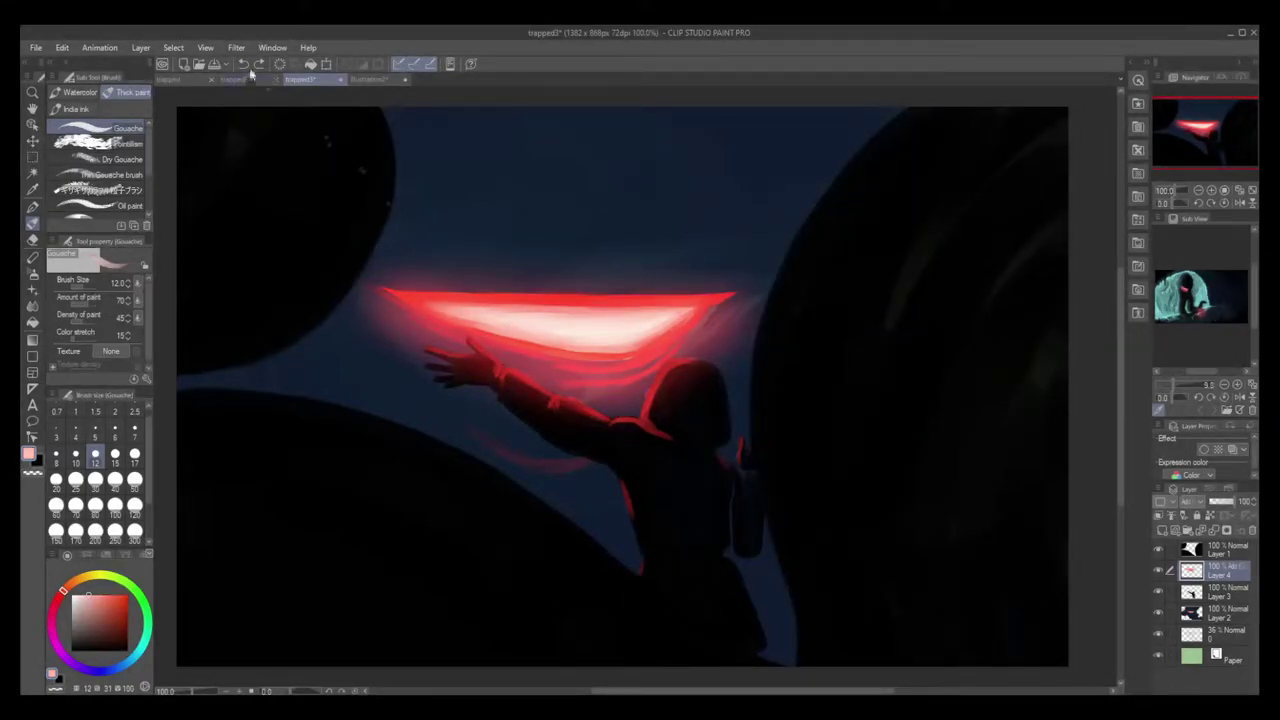
click(217, 66)
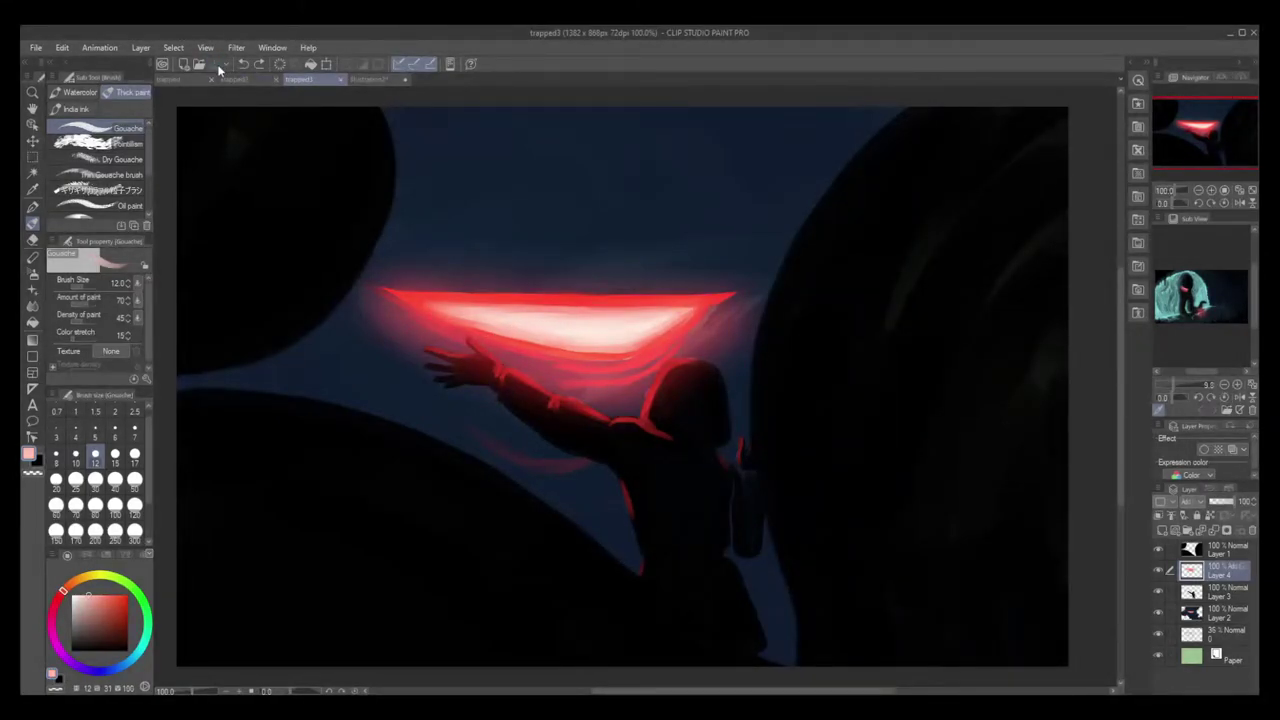
click(1219, 597)
click(1162, 530)
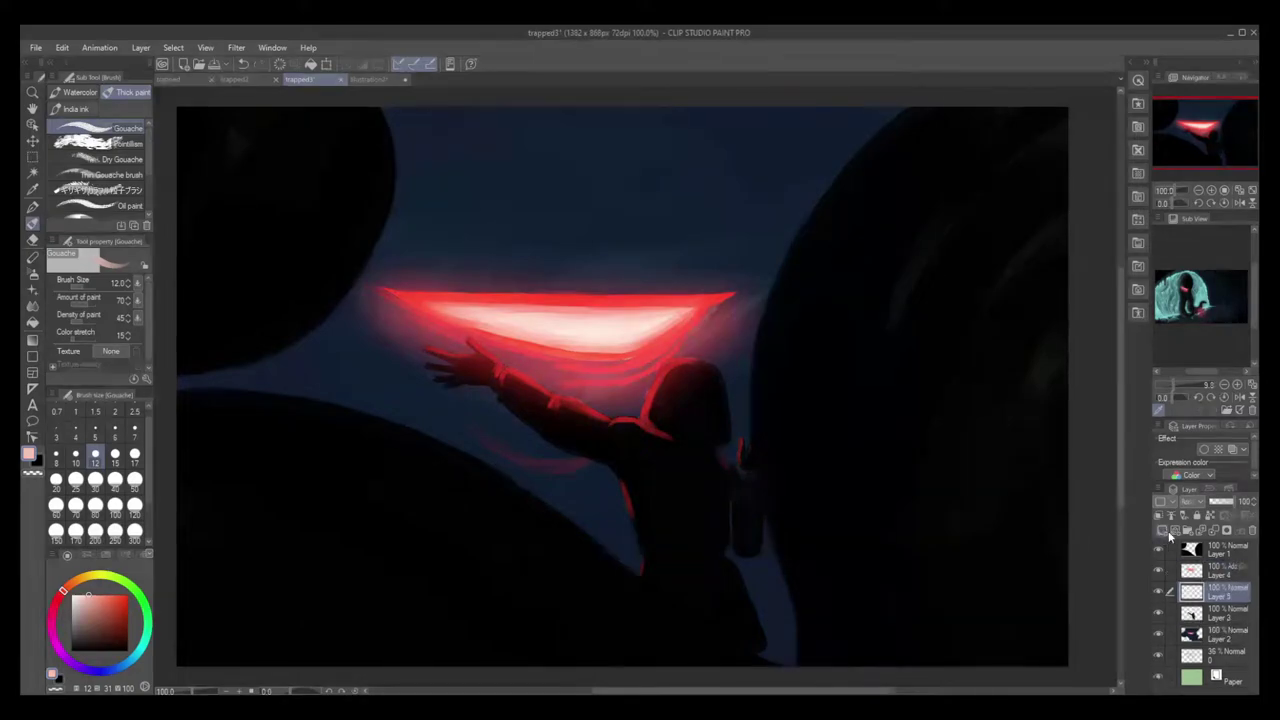
click(134, 431)
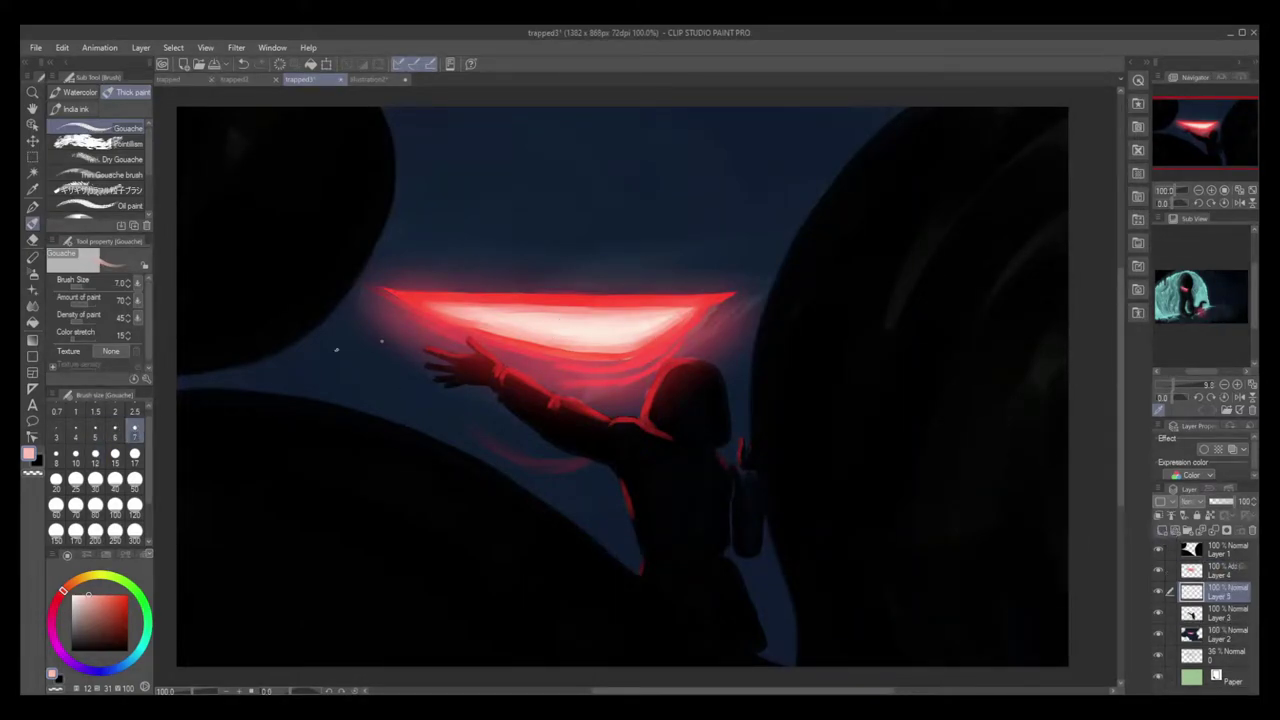
drag(662, 341, 632, 356)
drag(642, 352, 611, 358)
key(ctrl+z)
key(ctrl+z)
key(ctrl+z)
Paint thin white strands along the crescent's lower edge, curling around the reaching hand's fingers.
click(72, 595)
mouse_move(628, 352)
mouse_down()
mouse_move(580, 353)
mouse_move(664, 336)
mouse_up()
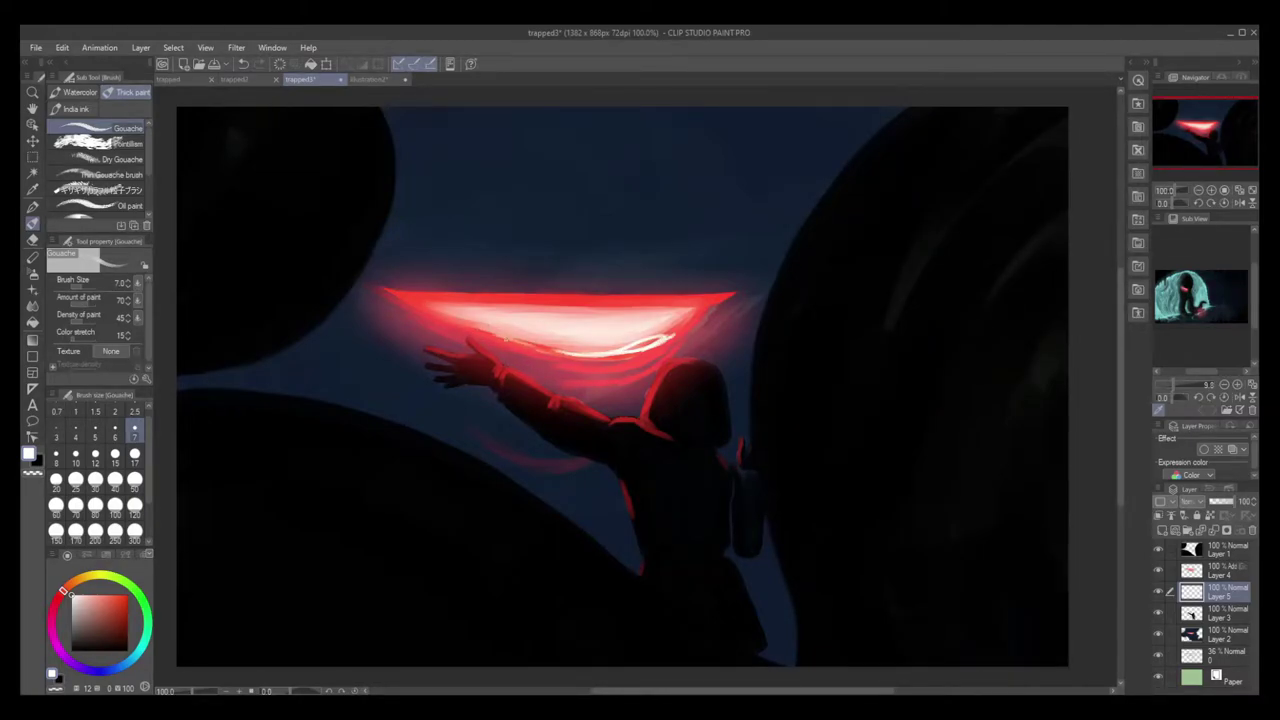
key(ctrl+z)
mouse_move(545, 348)
mouse_down()
mouse_move(474, 340)
mouse_move(443, 359)
mouse_up()
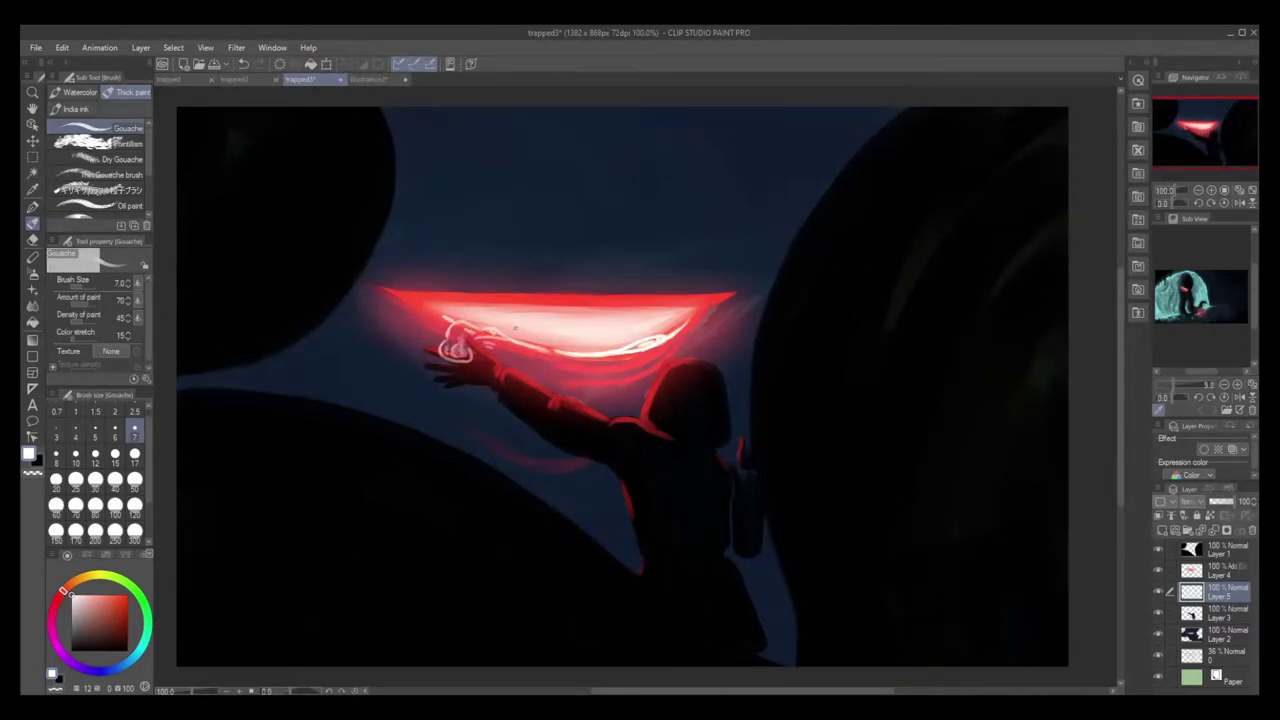
drag(458, 324, 478, 332)
Erase the white strand loops covering the reaching hand with the hard eraser at size 17.
key(e)
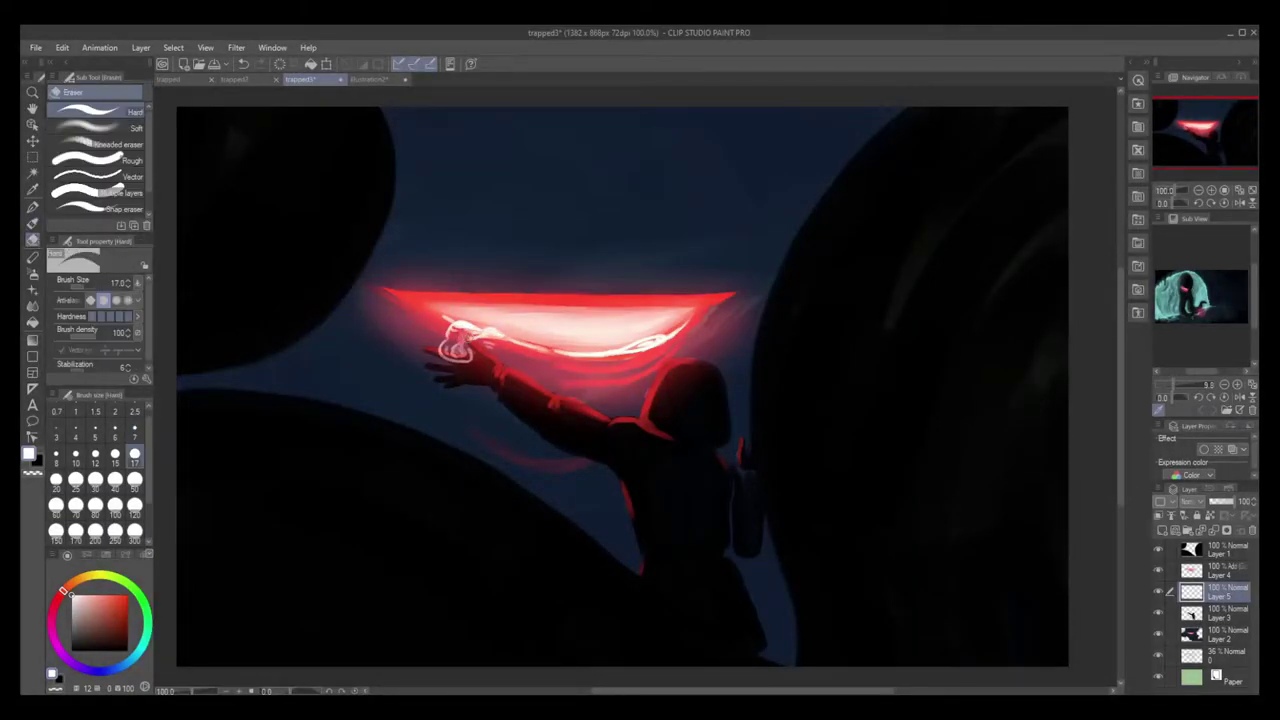
click(32, 223)
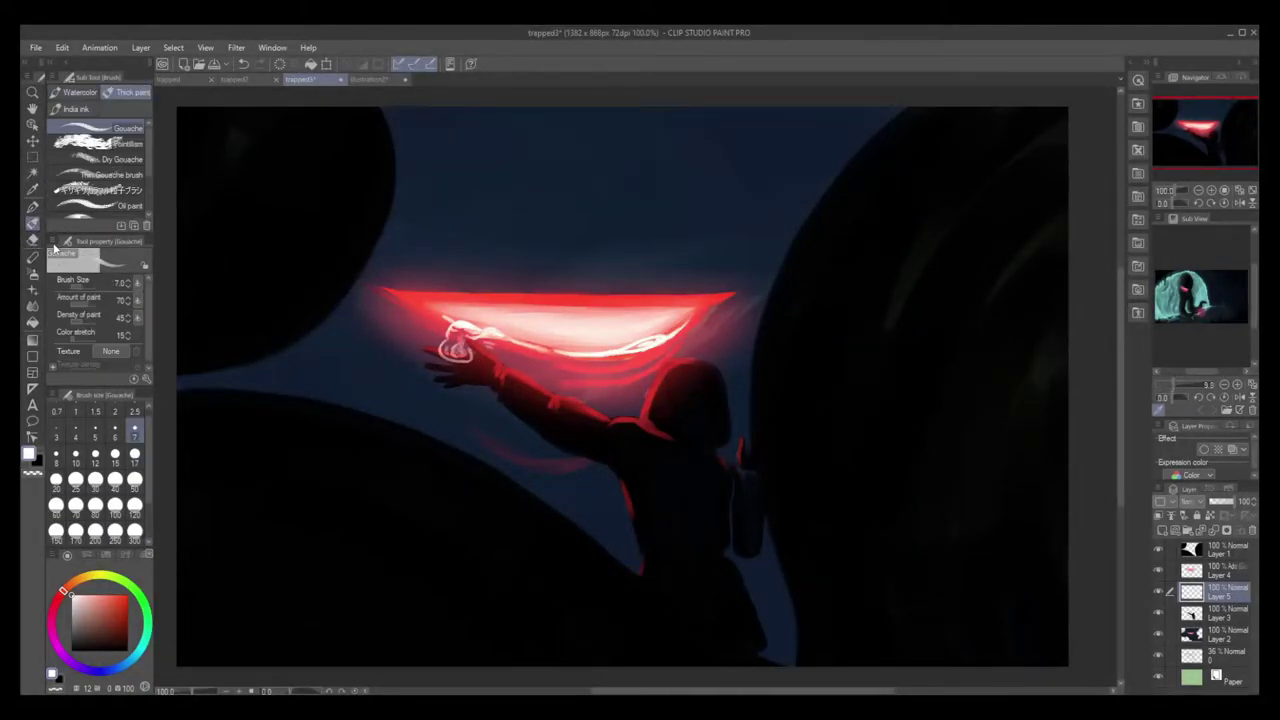
click(33, 240)
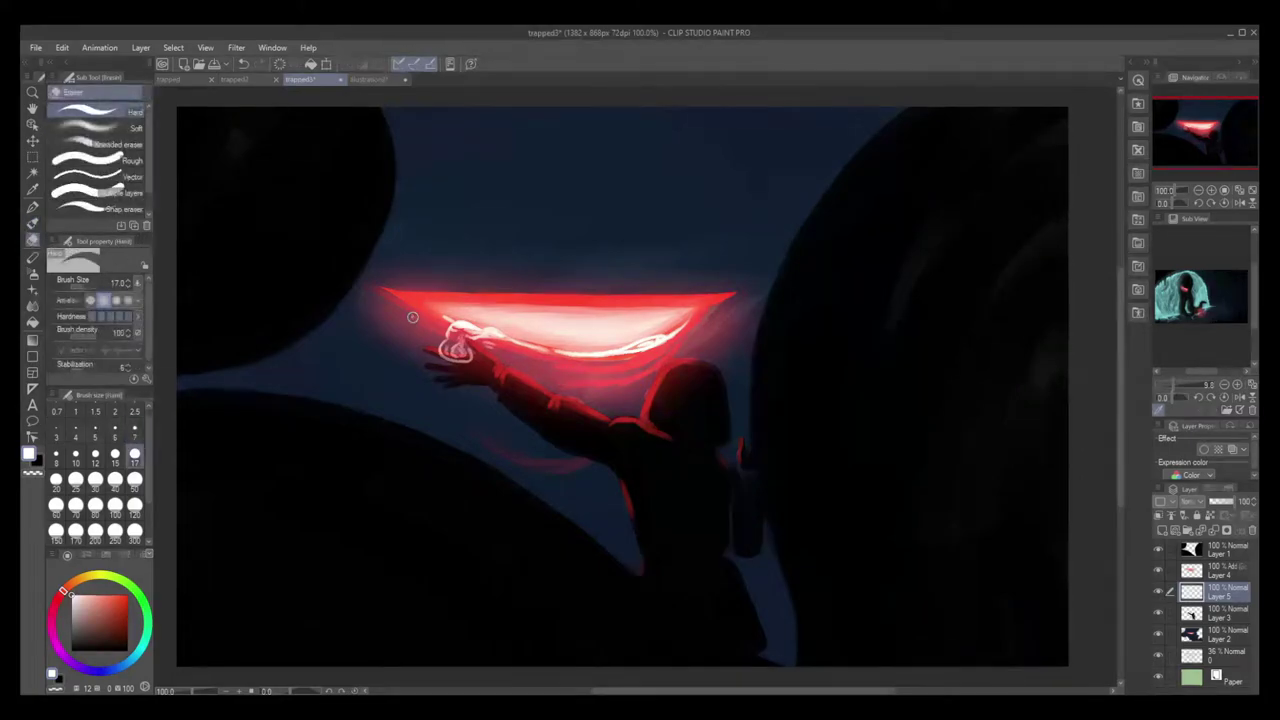
mouse_move(448, 342)
mouse_down()
mouse_move(429, 346)
mouse_move(462, 358)
mouse_up()
click(33, 223)
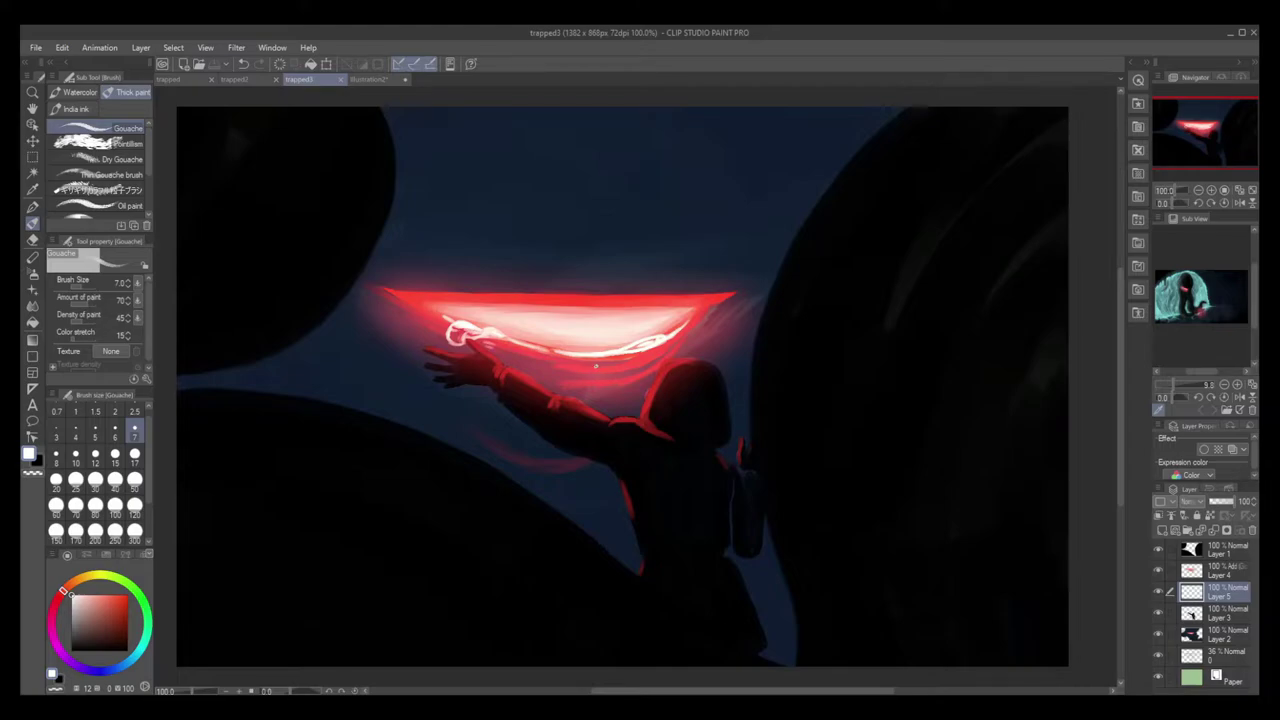
Pick saturated red as the painting colour and move Layer 4 above Layer 1 to the top of the layer stack.
click(118, 596)
click(115, 455)
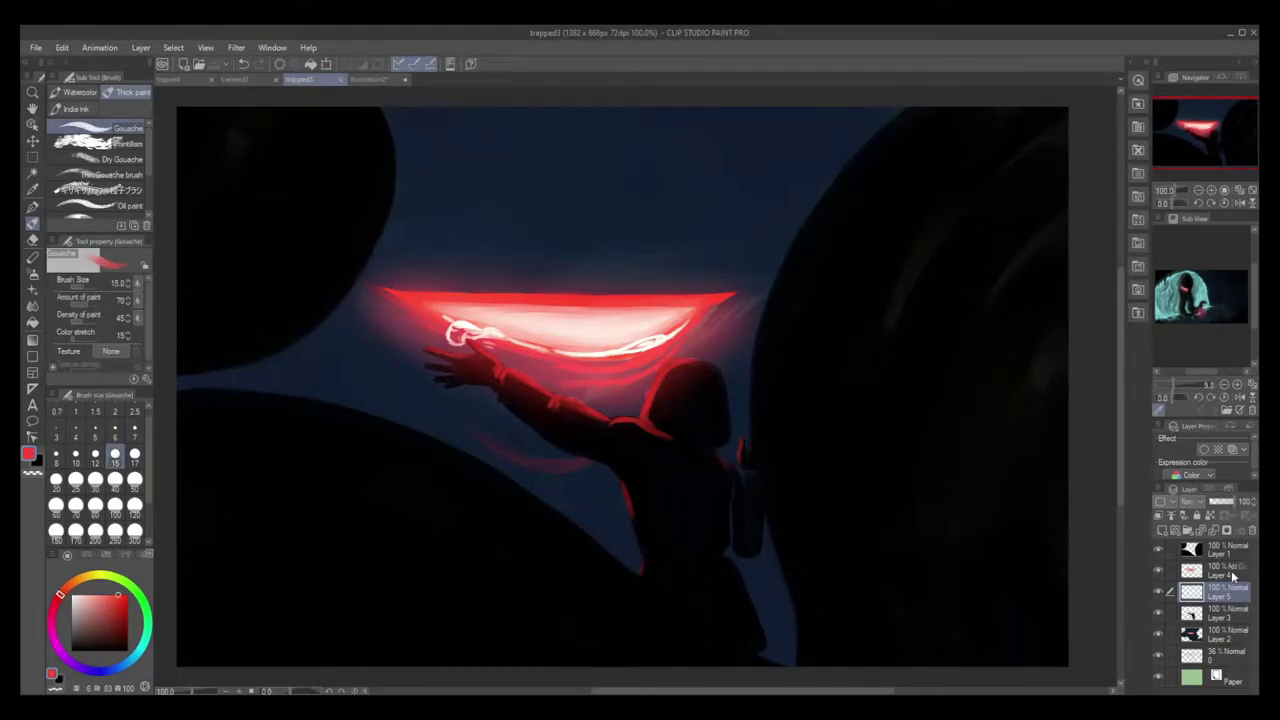
drag(1232, 577, 1234, 548)
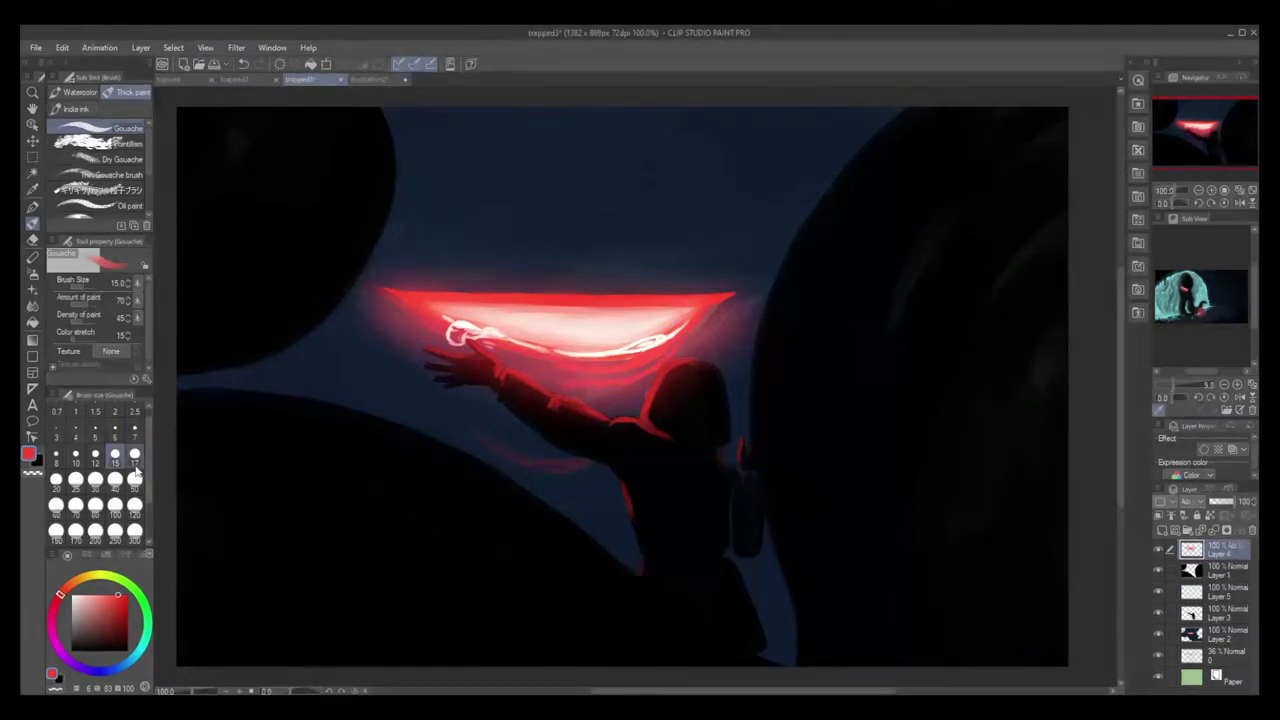
Paint red light reflections on the edges of all three dark coils facing the crescent at brush size 50.
click(135, 479)
mouse_move(803, 240)
mouse_down()
mouse_move(756, 414)
mouse_move(822, 224)
mouse_move(766, 403)
mouse_up()
mouse_move(390, 205)
mouse_down()
mouse_move(348, 286)
mouse_move(309, 315)
mouse_move(340, 271)
mouse_move(280, 340)
mouse_up()
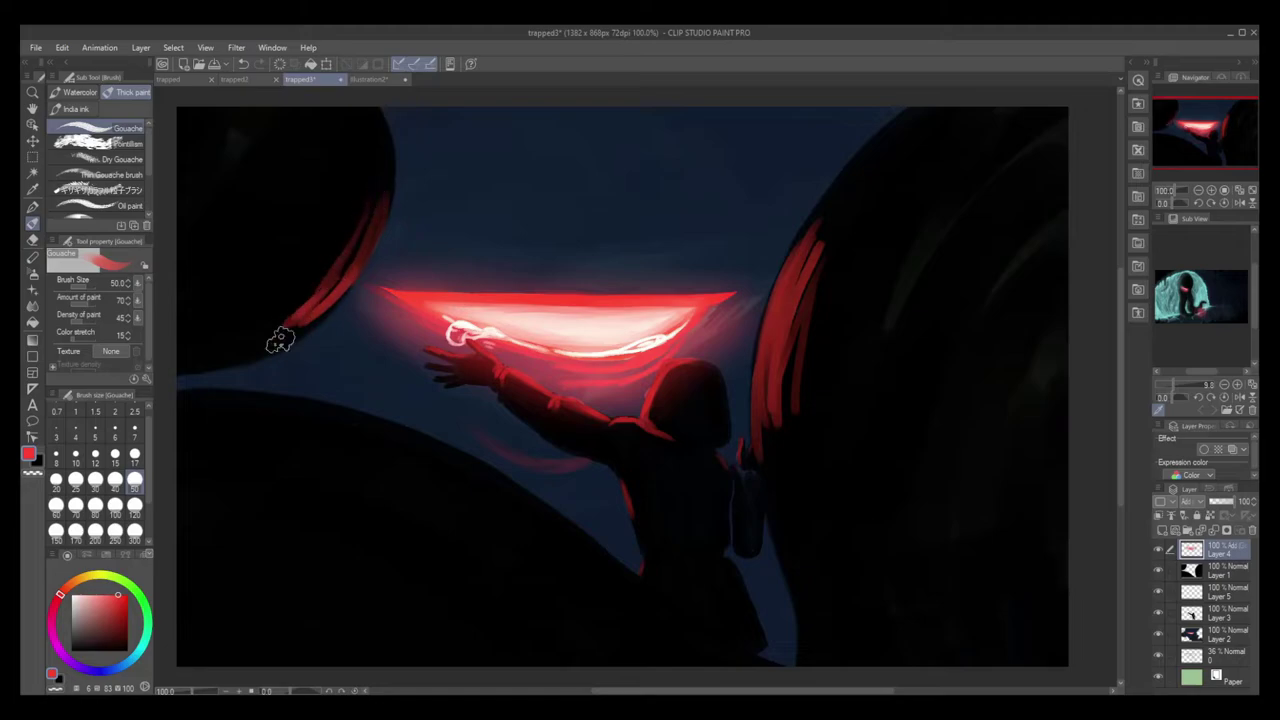
mouse_move(390, 435)
mouse_down()
mouse_move(489, 477)
mouse_move(543, 531)
mouse_move(465, 492)
mouse_move(444, 458)
mouse_move(410, 454)
mouse_move(563, 535)
mouse_up()
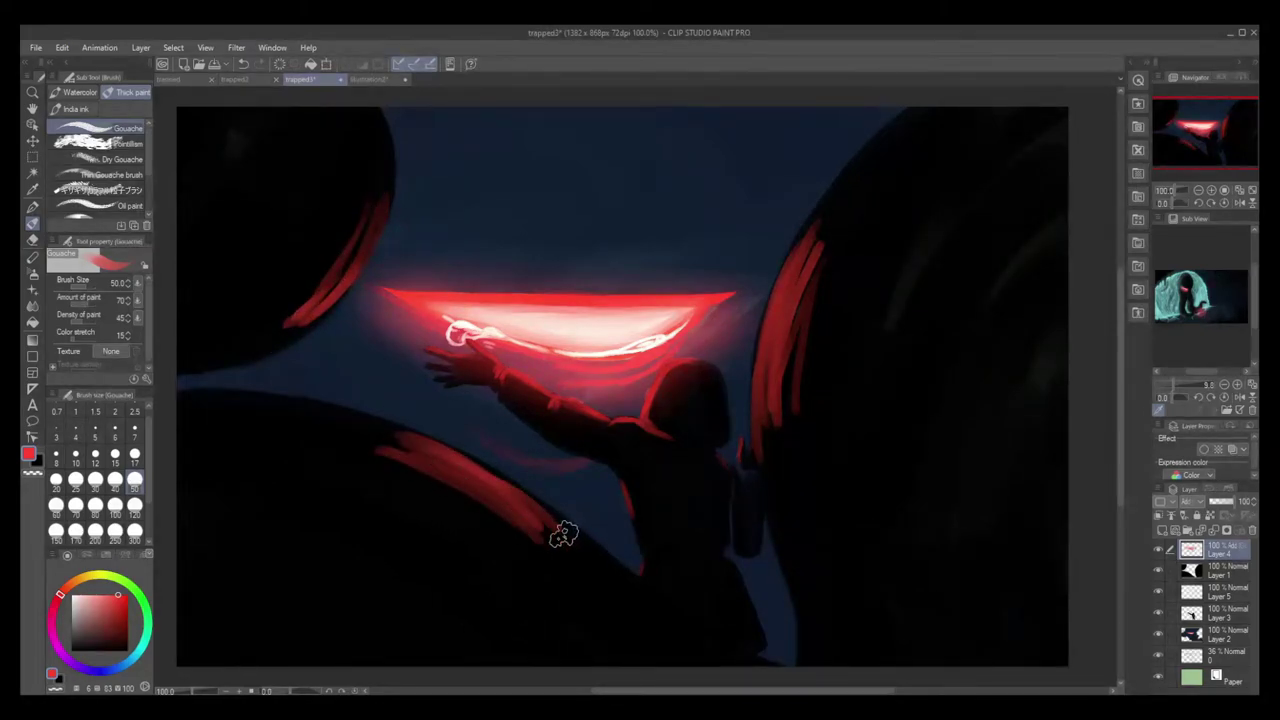
drag(820, 309, 800, 400)
drag(446, 480, 515, 525)
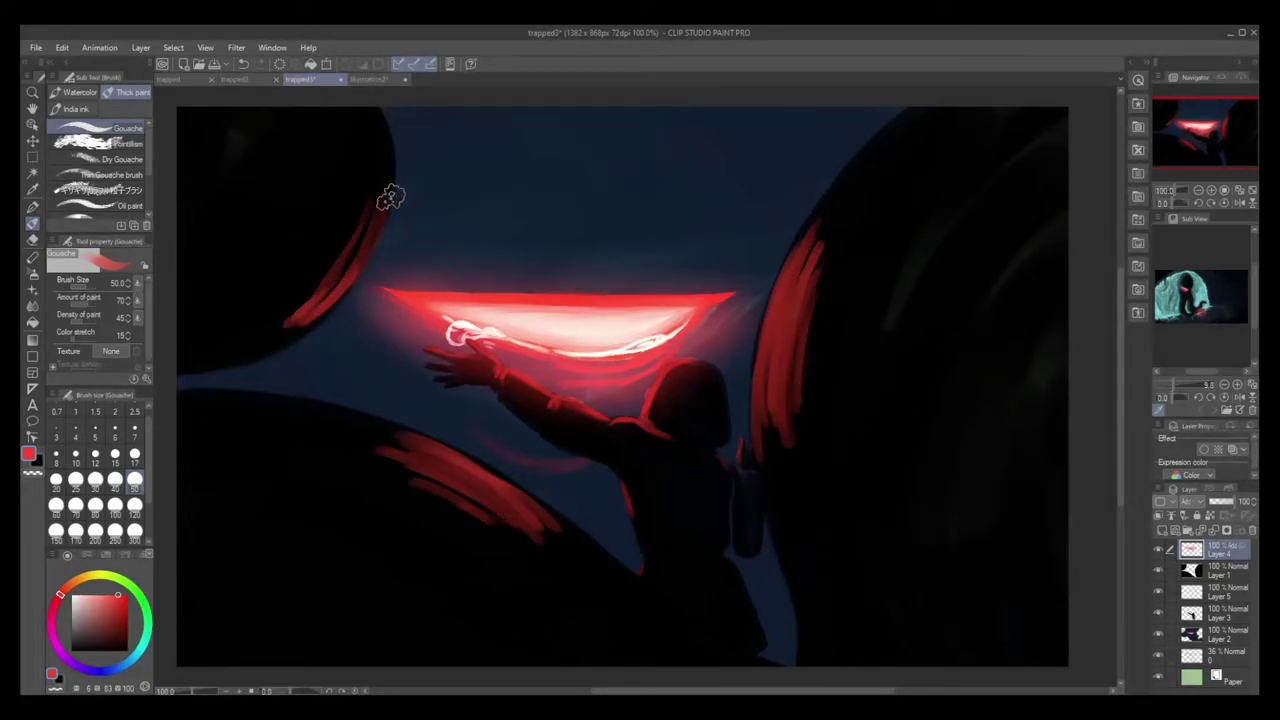
mouse_move(390, 197)
mouse_down()
mouse_move(311, 318)
mouse_move(348, 240)
mouse_move(277, 280)
mouse_up()
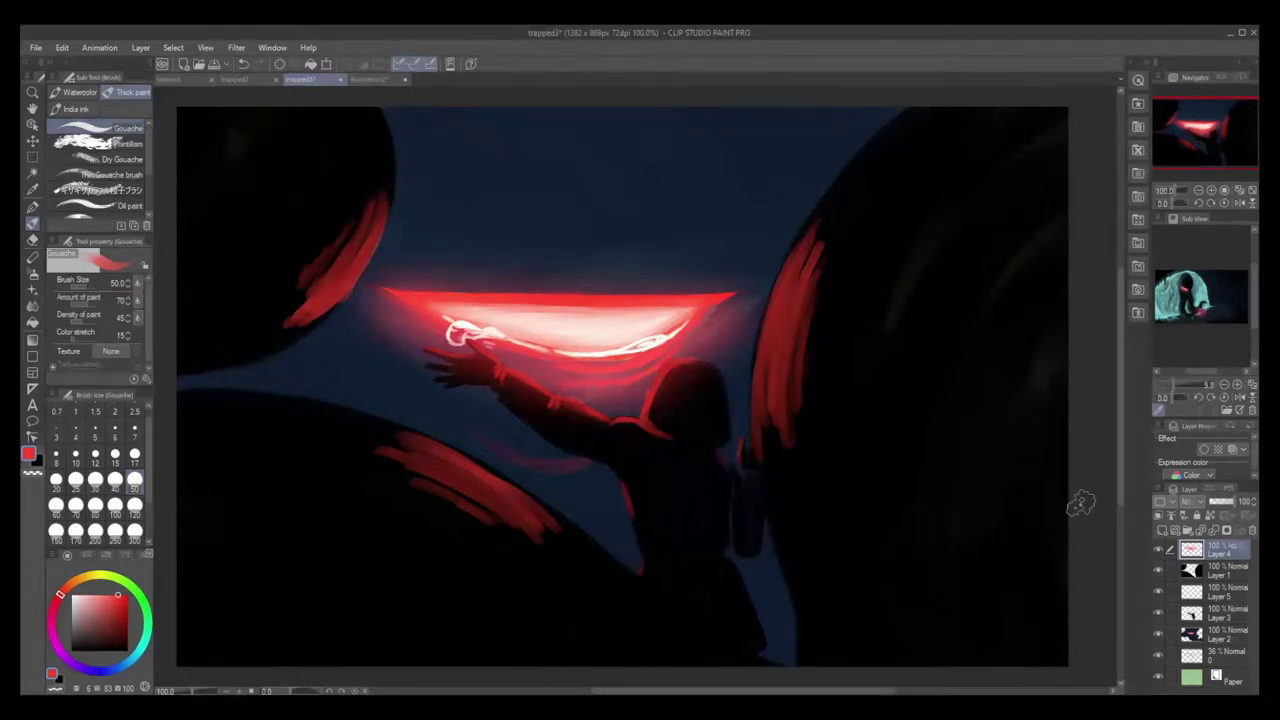
click(1218, 634)
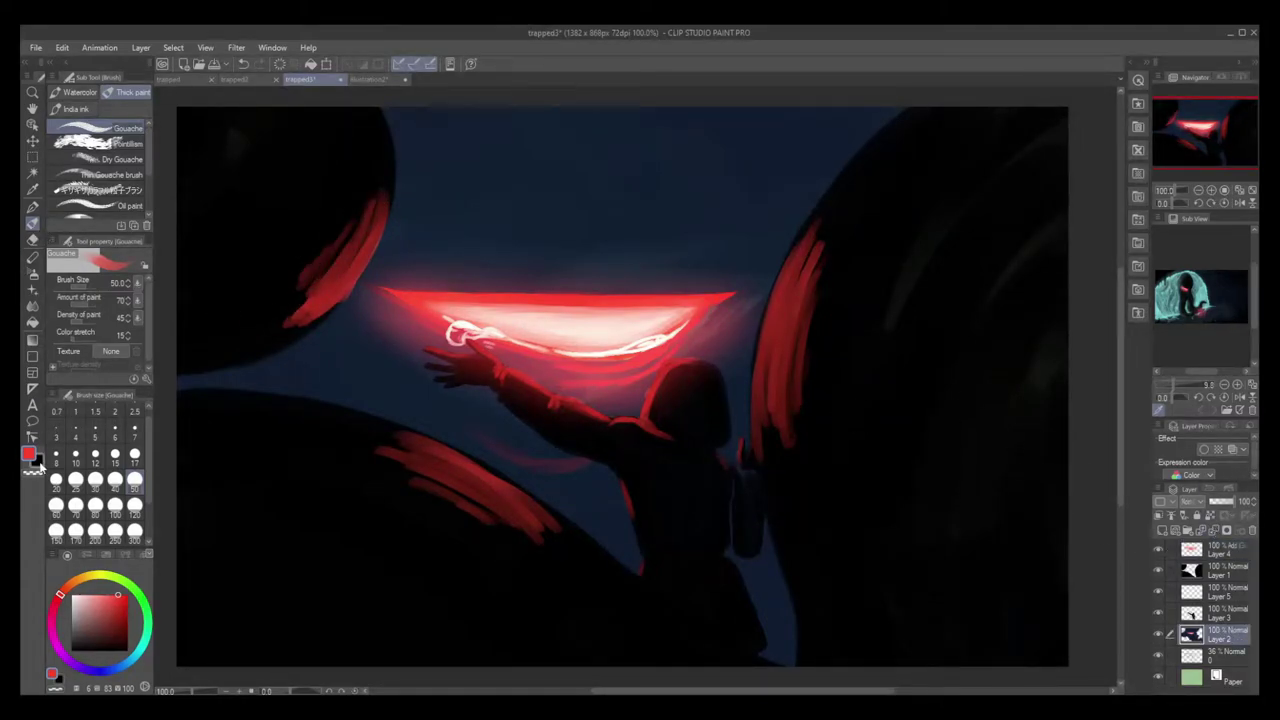
click(36, 460)
click(135, 540)
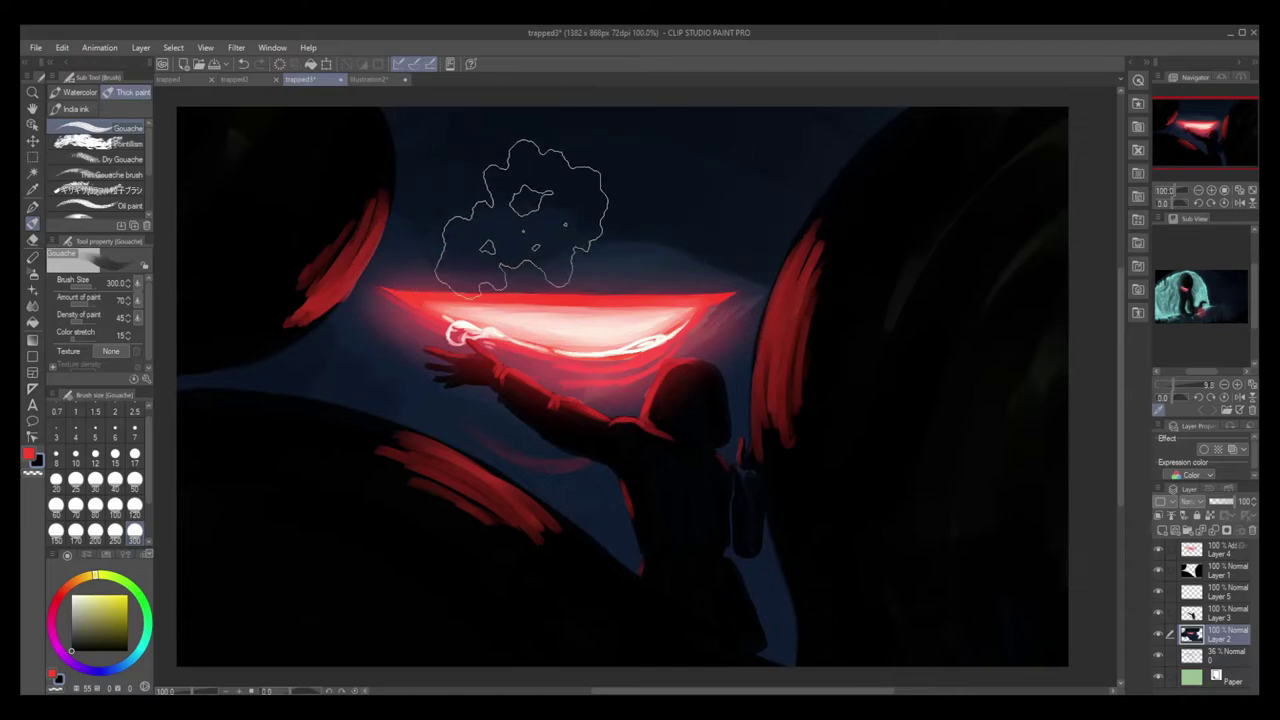
key(ctrl+z)
key(ctrl+z)
key(ctrl+z)
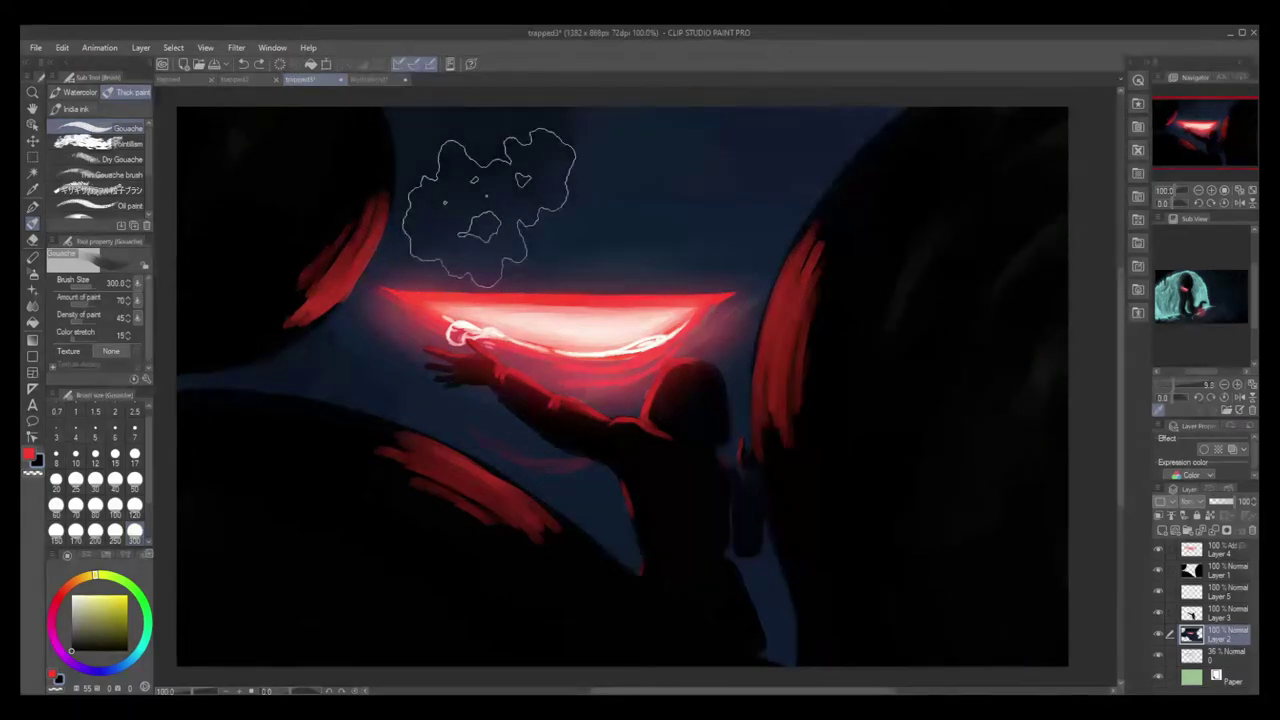
Undo the latest red reflection strokes on the upper-left coil.
key(ctrl+z)
key(ctrl+z)
key(ctrl+z)
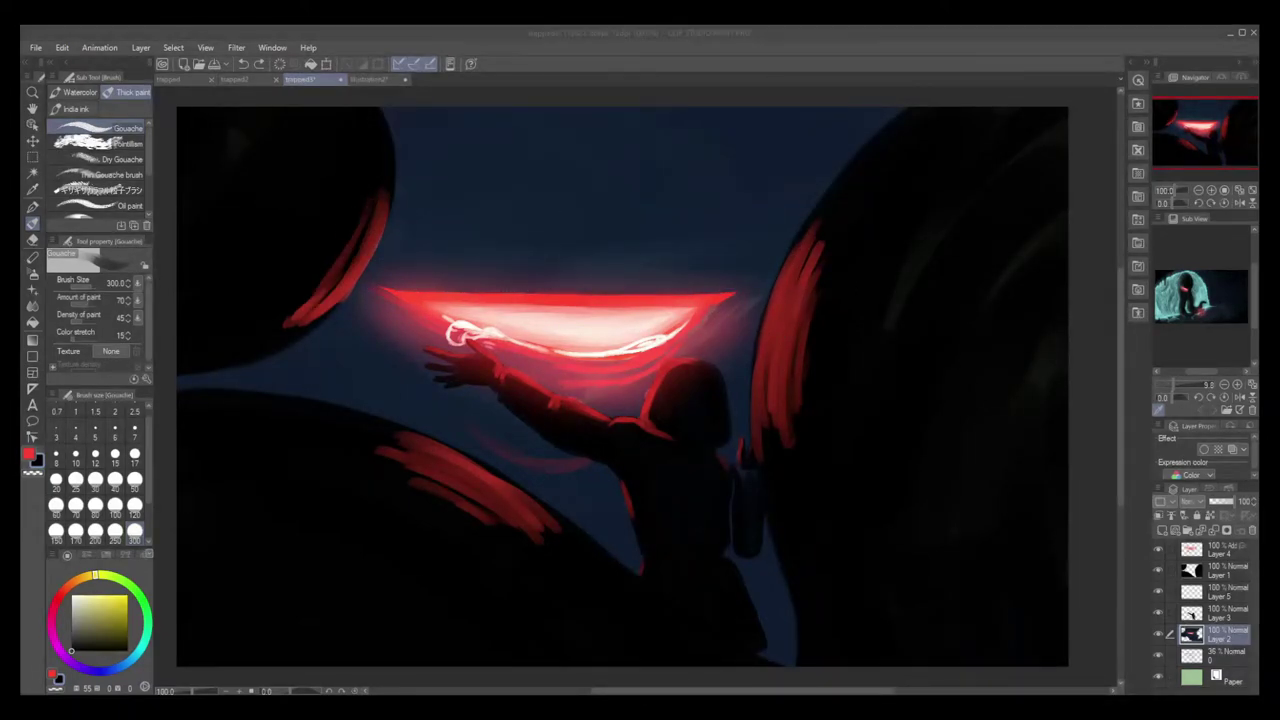
Add a Multiply layer at 41% opacity above Layer 2 and shade the blue background with dark blue at brush size 300.
click(1147, 560)
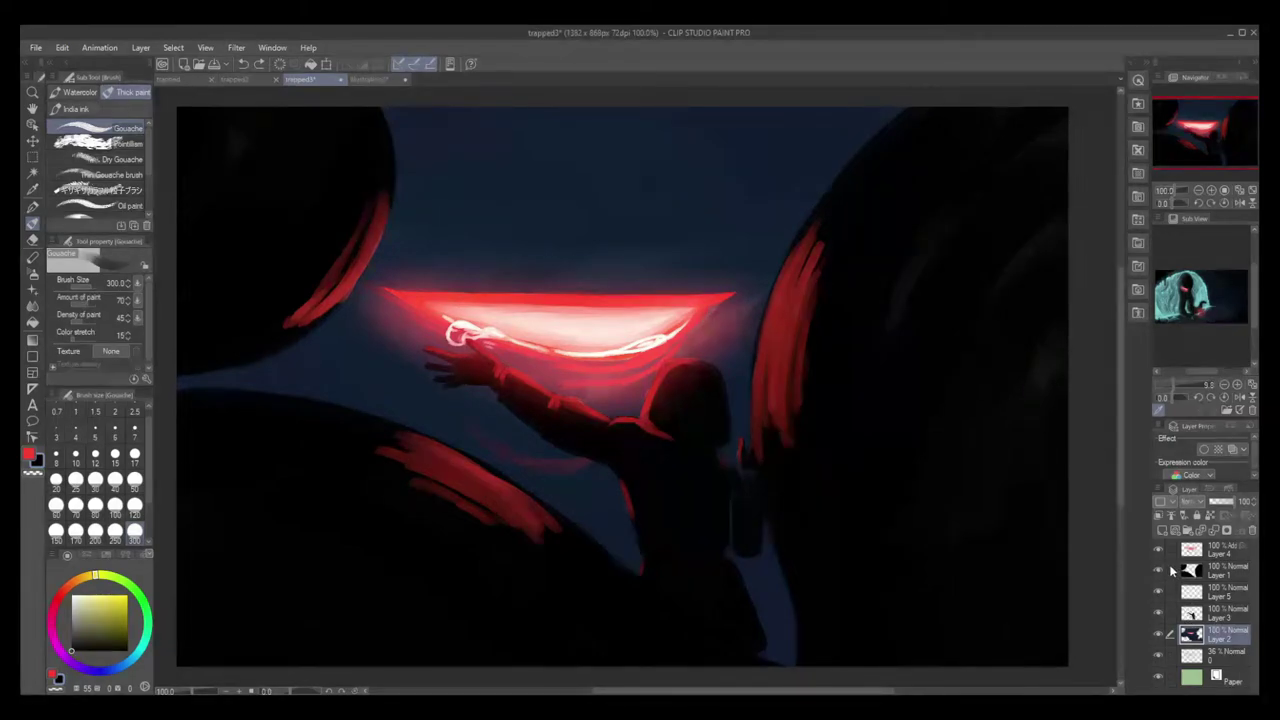
click(1162, 531)
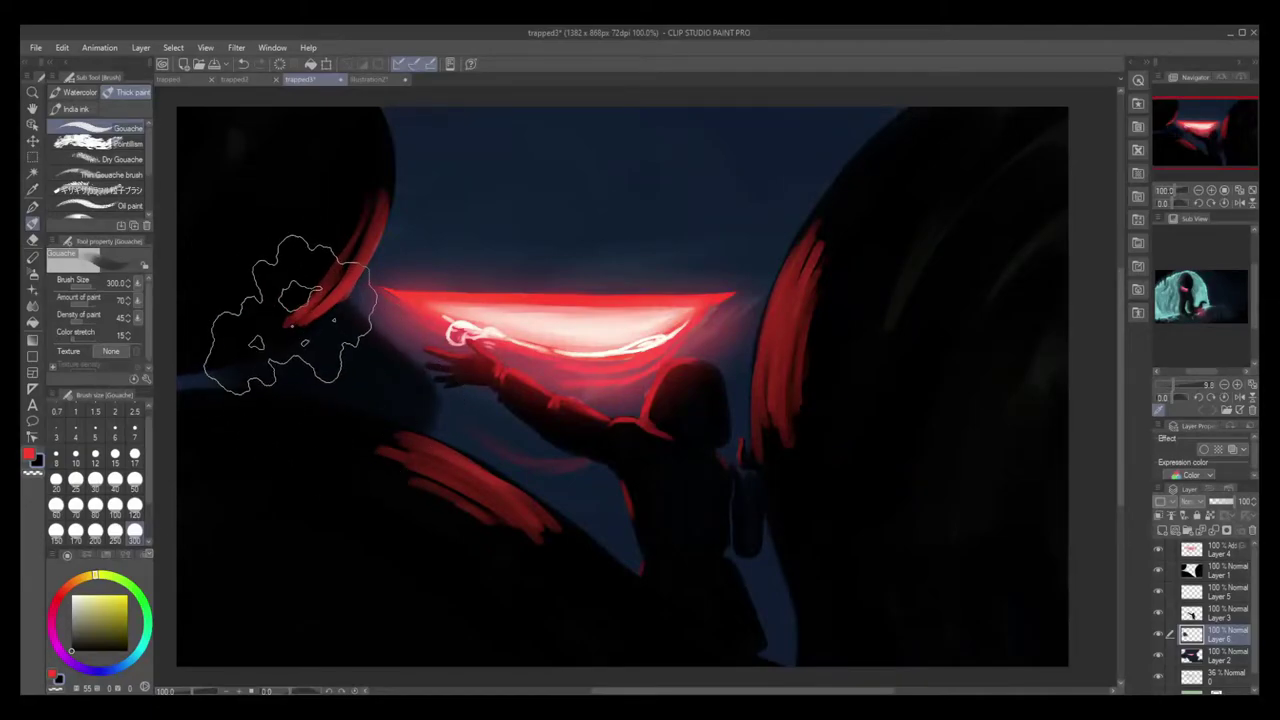
alt+click(290, 335)
drag(295, 335, 300, 420)
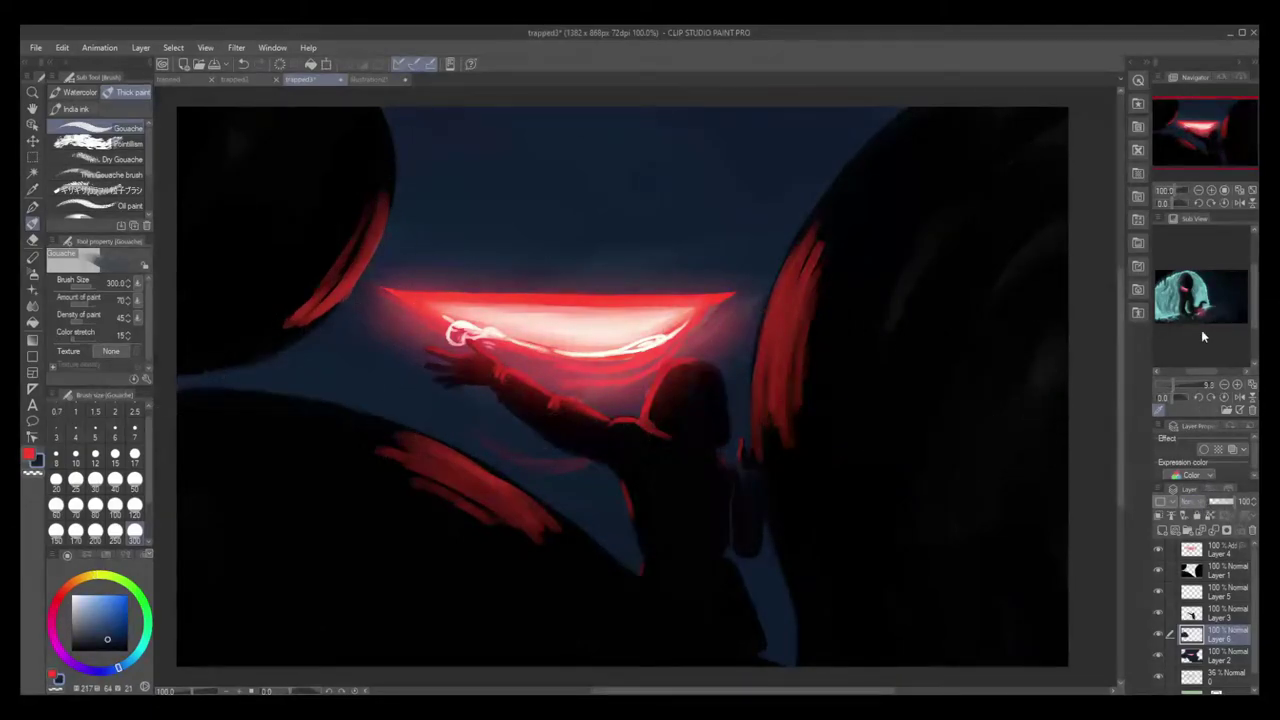
click(1191, 181)
click(1220, 501)
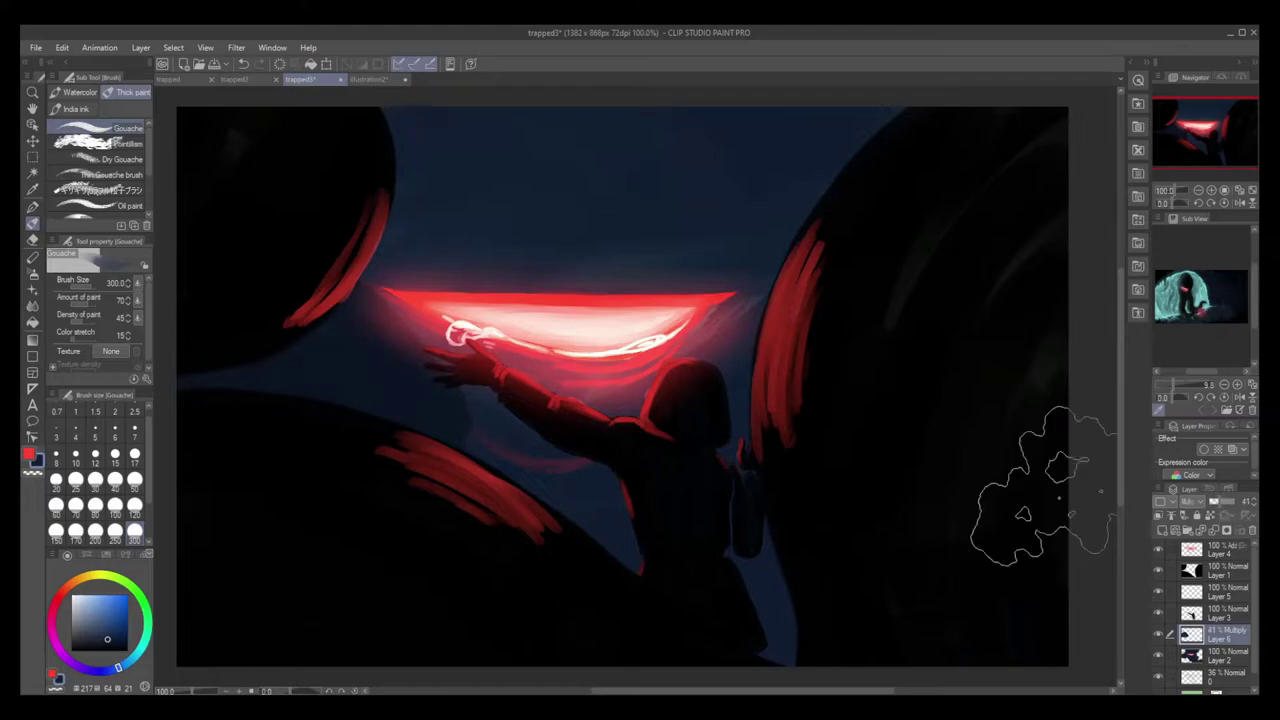
mouse_move(450, 425)
mouse_down()
mouse_move(700, 430)
mouse_move(815, 615)
mouse_move(843, 170)
mouse_move(895, 170)
mouse_up()
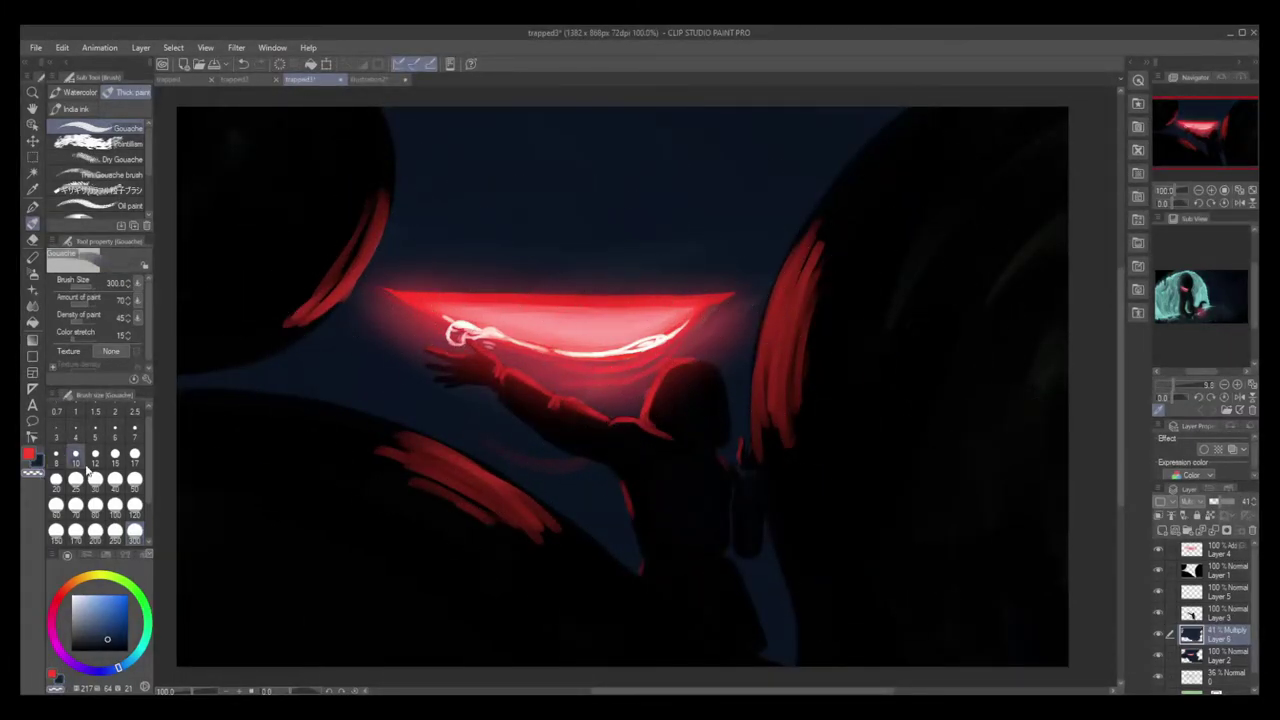
Clear the Multiply shading from the glowing crescent by painting with transparent colour at brush sizes 17 and 50.
click(134, 480)
click(134, 456)
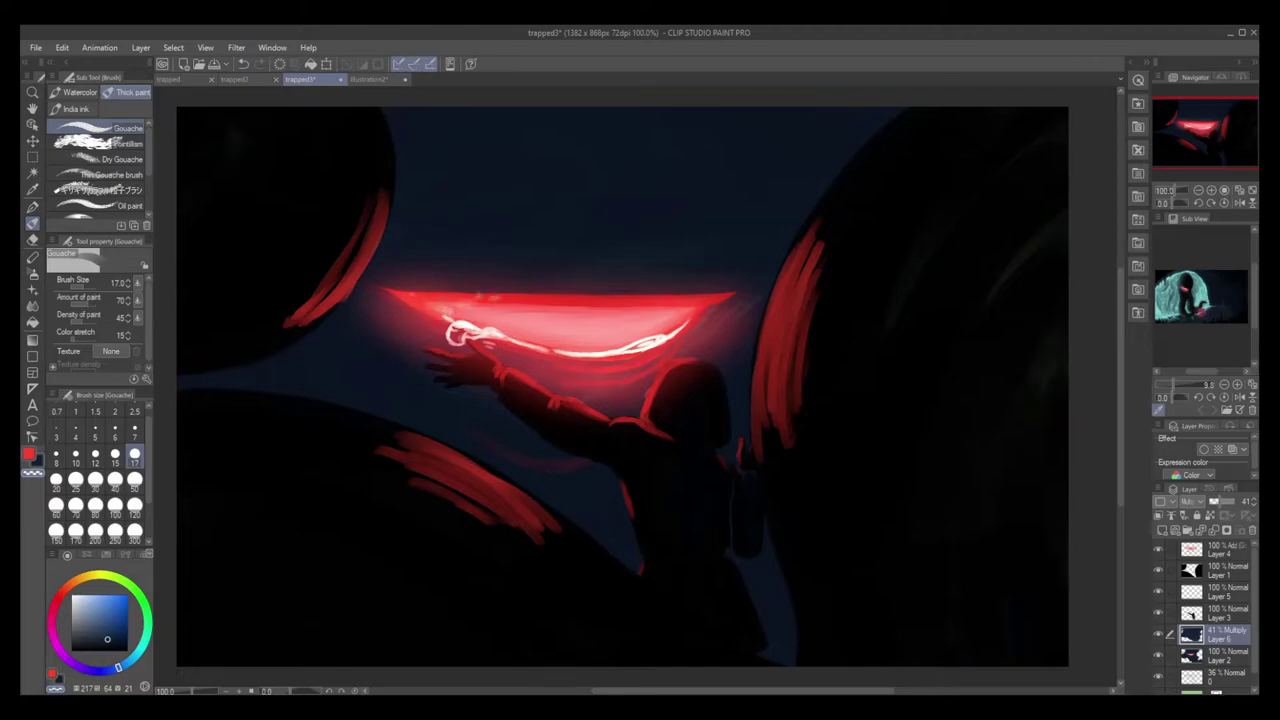
mouse_move(593, 298)
mouse_down()
mouse_move(660, 298)
mouse_move(686, 318)
mouse_move(655, 336)
mouse_up()
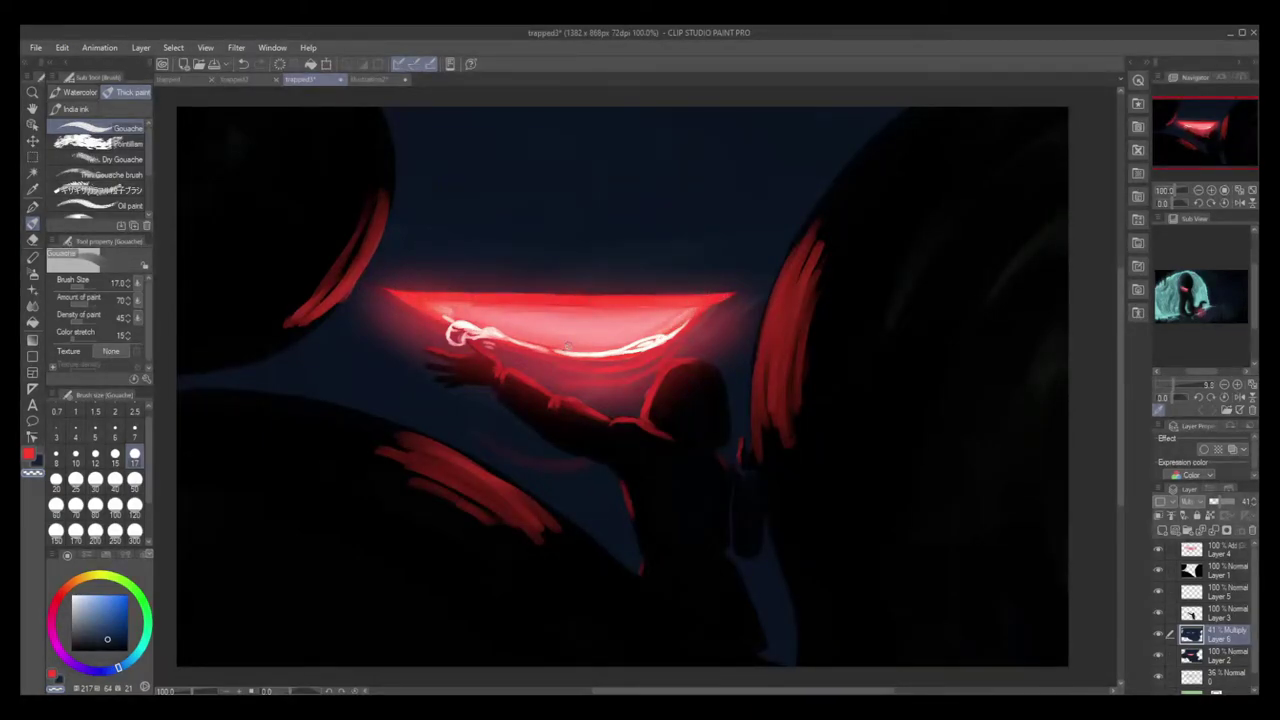
drag(445, 315, 497, 334)
click(134, 480)
mouse_move(630, 322)
mouse_down()
mouse_move(674, 312)
mouse_move(539, 331)
mouse_move(652, 327)
mouse_move(586, 337)
mouse_up()
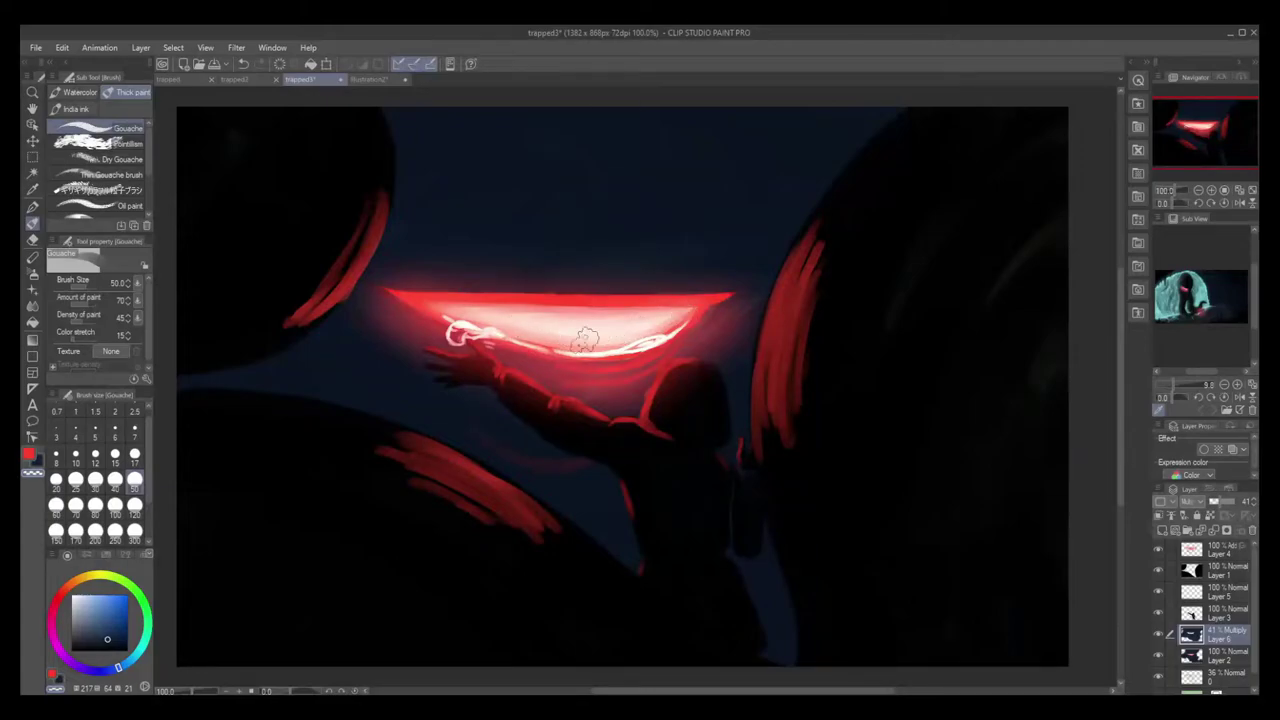
Select Layer 4, pick teal from the reference image, brighten it for painting, and save the illustration.
click(1215, 550)
click(1210, 283)
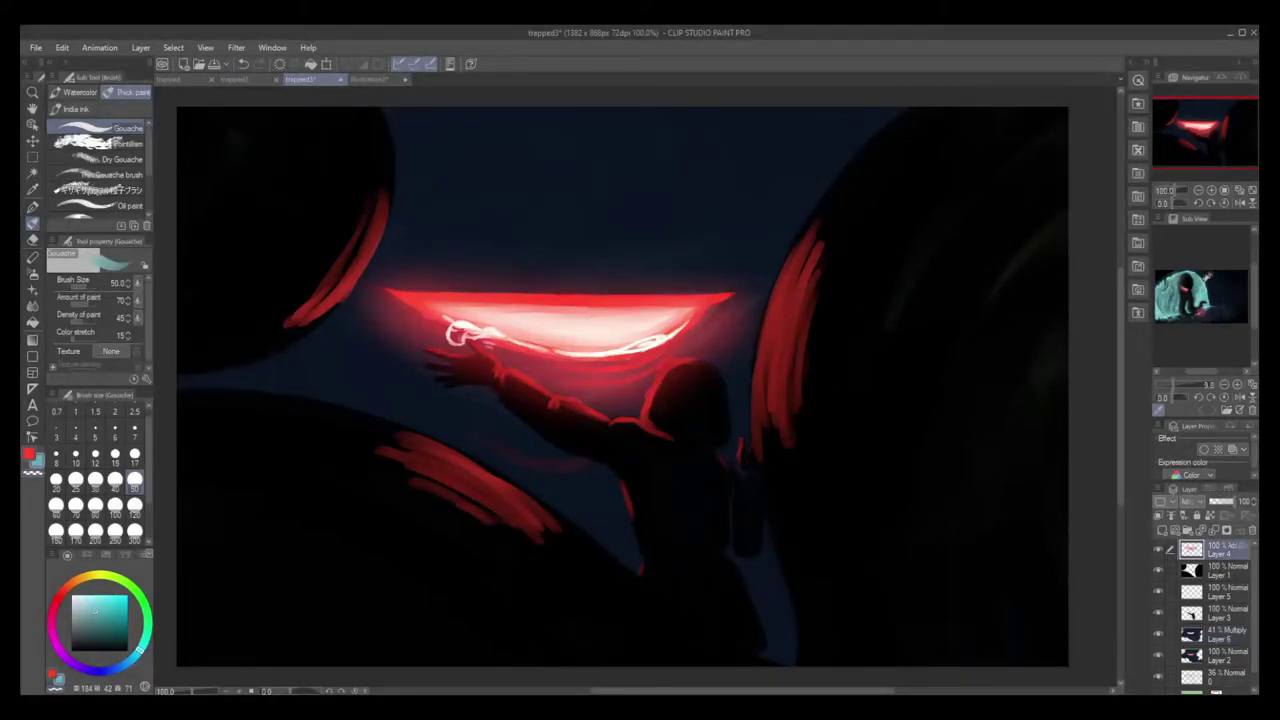
click(100, 596)
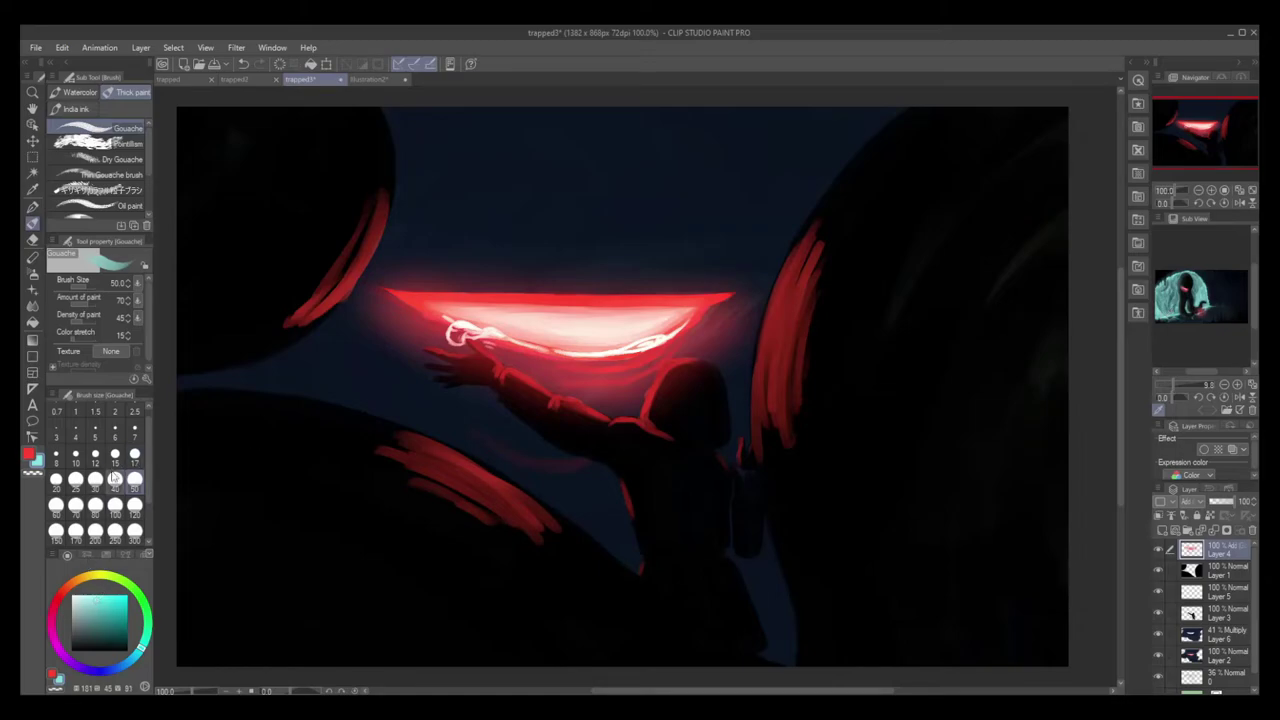
key(ctrl+s)
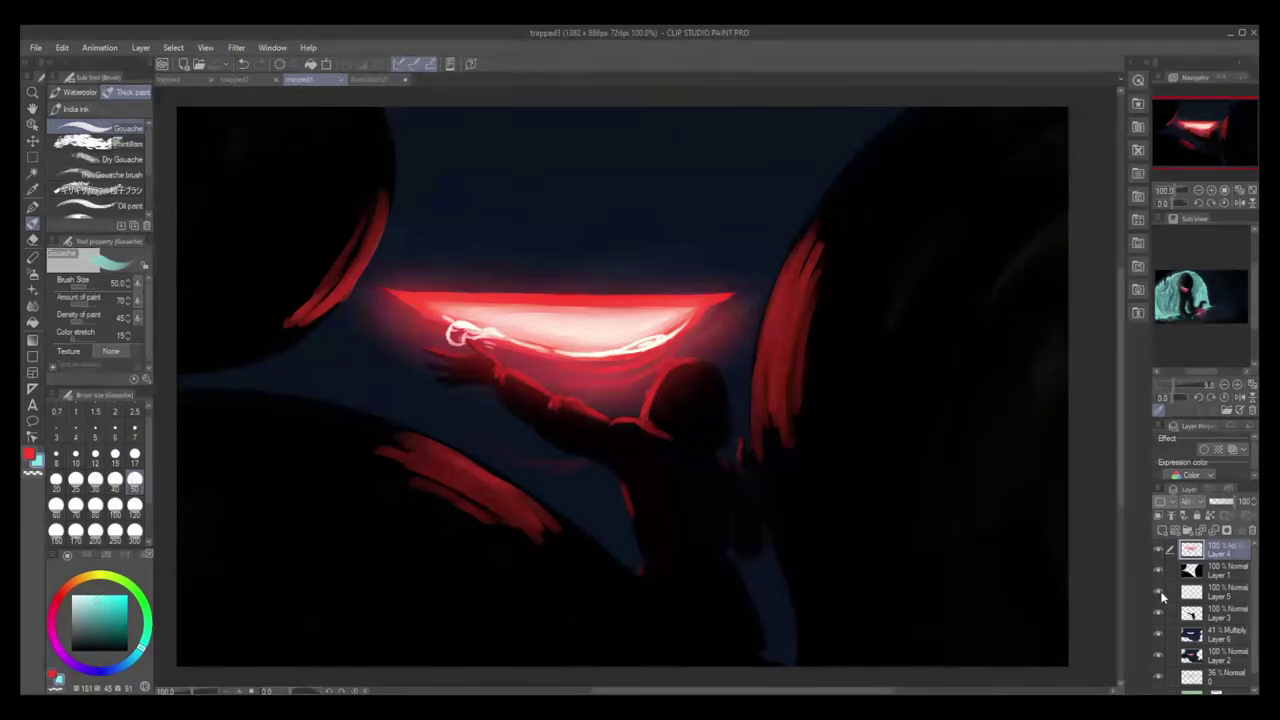
On a new layer above Layer 5, add teal light where the background meets the canvas edges, using the soft airbrush at size 120.
click(1165, 595)
click(1161, 530)
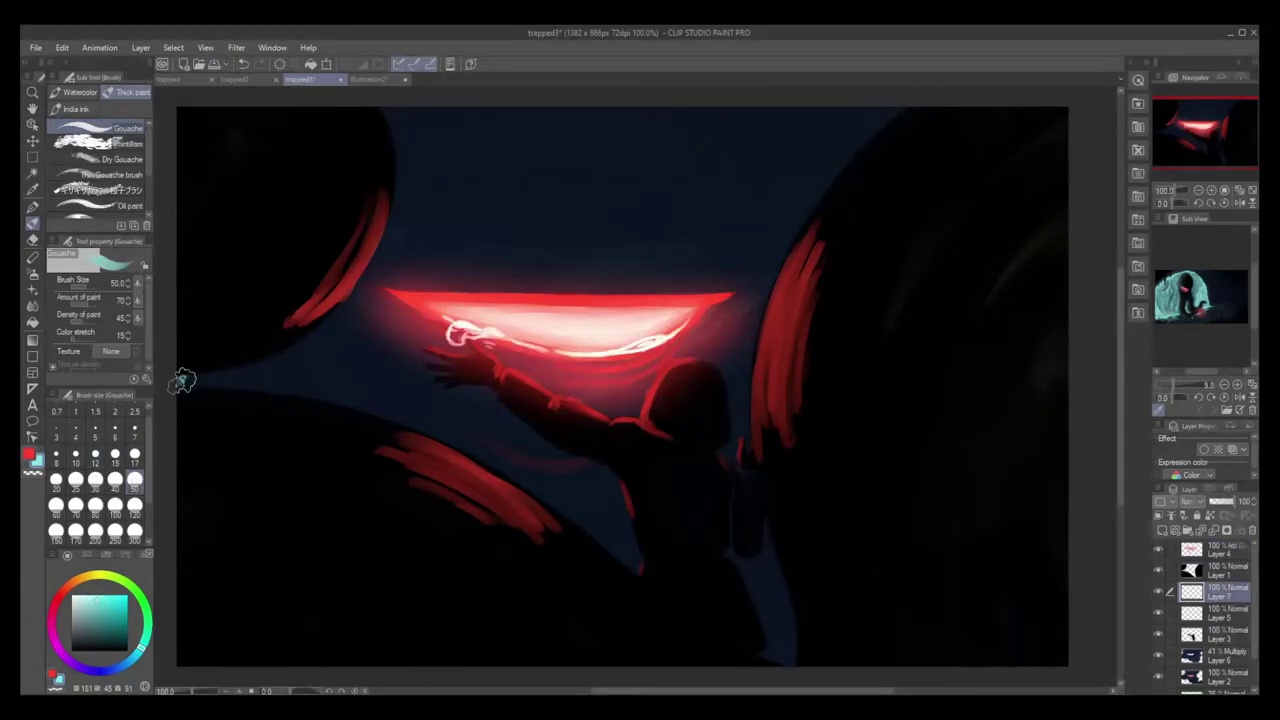
click(134, 508)
mouse_move(176, 381)
mouse_down()
mouse_move(204, 381)
mouse_move(179, 375)
mouse_move(197, 393)
mouse_up()
click(34, 275)
click(175, 382)
click(279, 64)
drag(908, 109, 866, 102)
drag(370, 113, 434, 90)
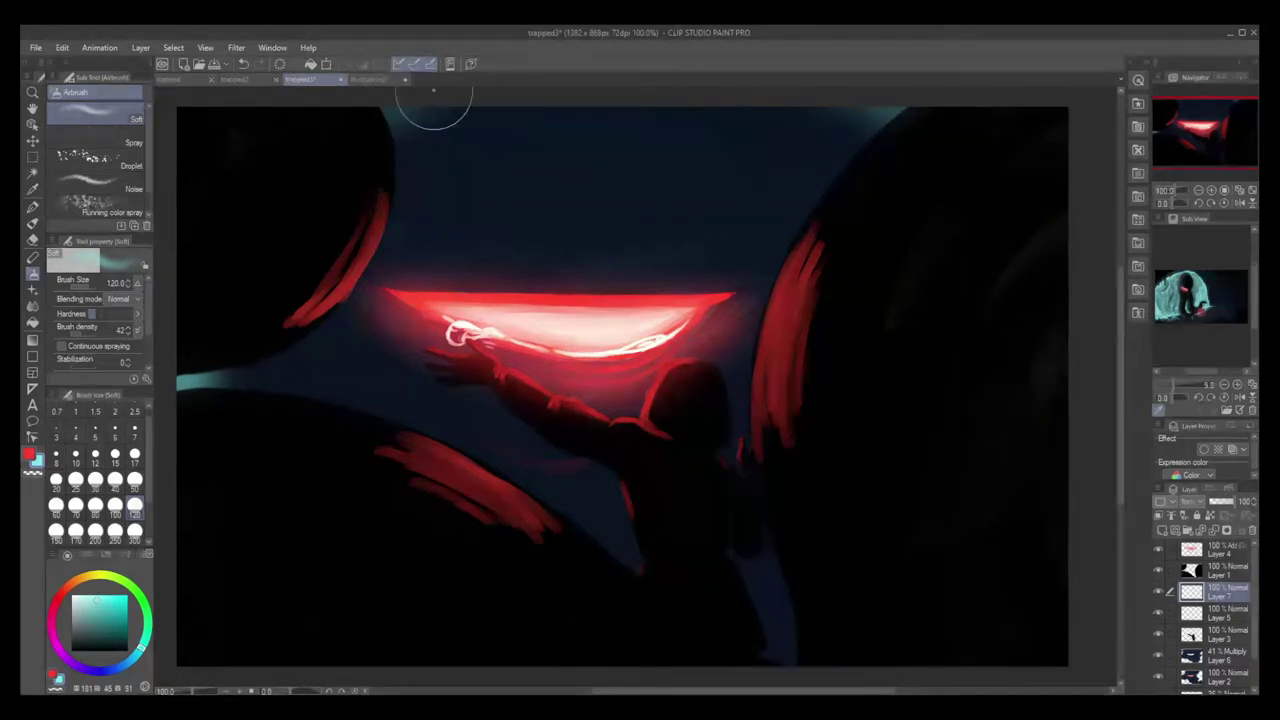
Scatter fine teal marks across the blue background with the Gouache brush at size 6.
click(33, 223)
click(115, 431)
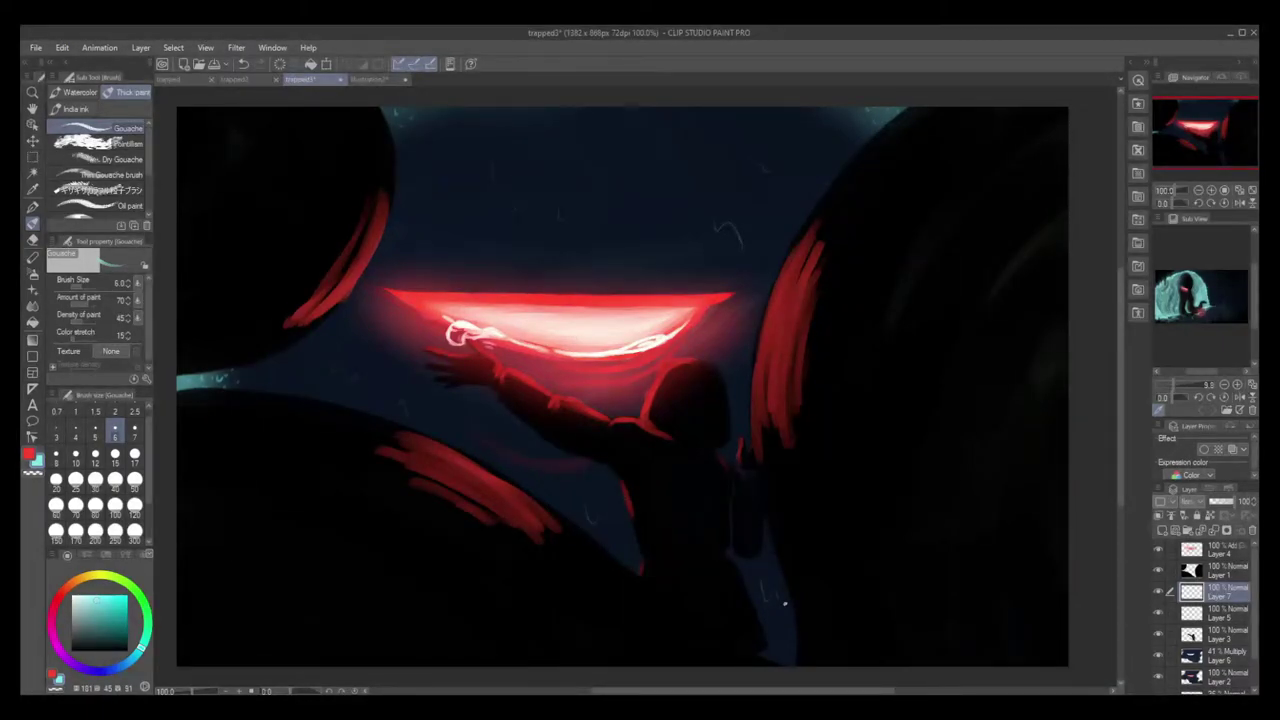
Add a new layer above Layer 4 and paint curved teal reflections on the right coil at brush sizes 30 and 50.
click(1161, 530)
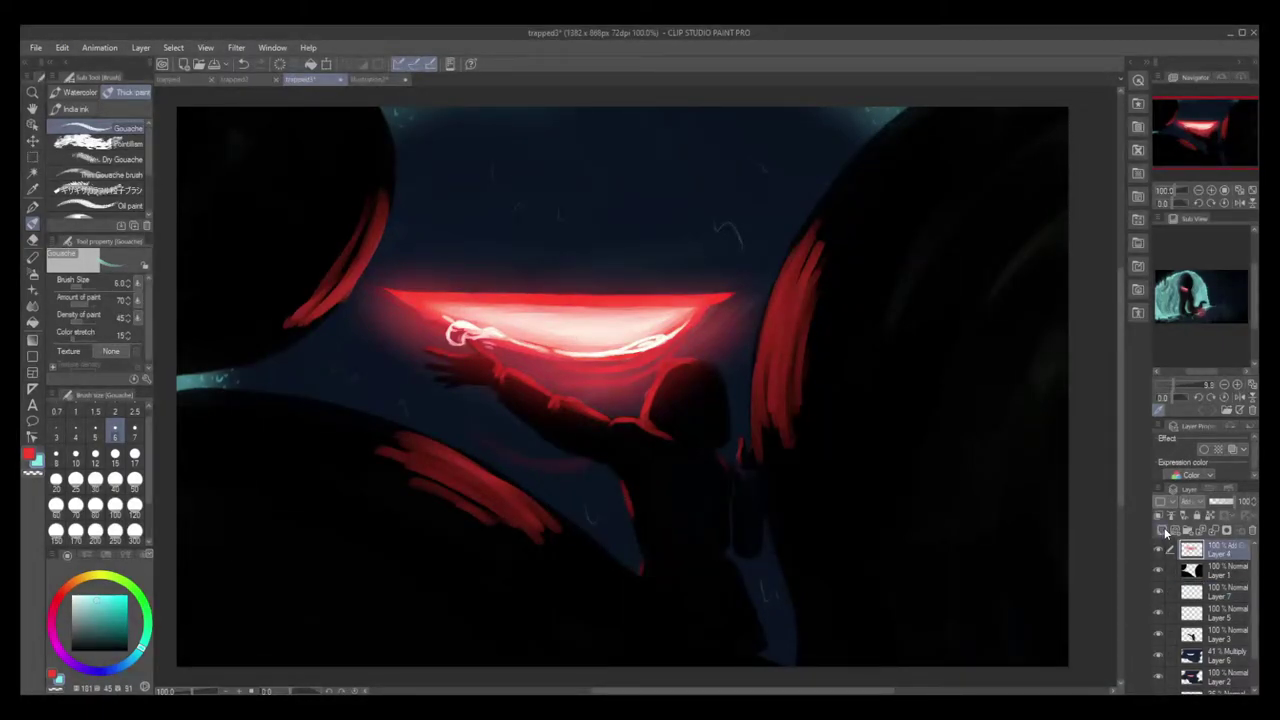
click(95, 479)
mouse_move(1050, 287)
mouse_down()
mouse_move(1030, 300)
mouse_move(990, 430)
mouse_move(996, 490)
mouse_move(1045, 565)
mouse_move(1062, 292)
mouse_move(1024, 385)
mouse_move(1050, 578)
mouse_up()
drag(1010, 449, 1042, 555)
mouse_move(1017, 491)
mouse_down()
mouse_move(1008, 355)
mouse_move(995, 455)
mouse_up()
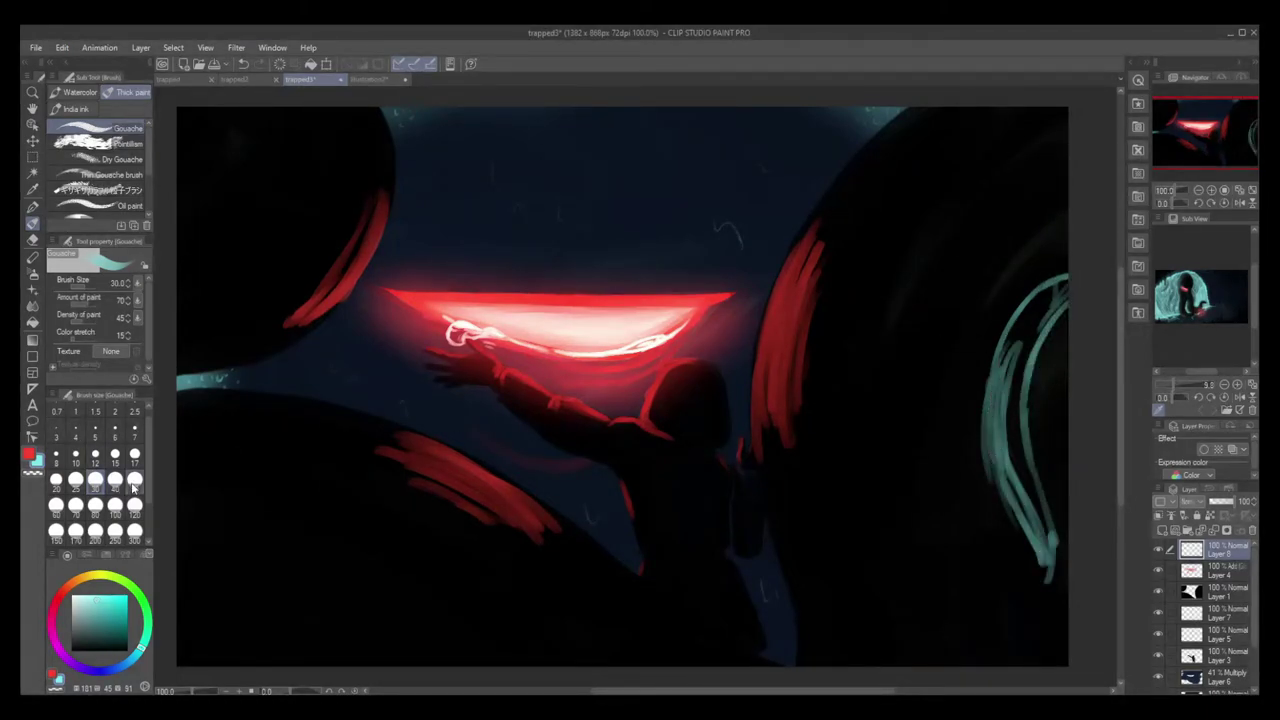
click(134, 481)
mouse_move(1070, 283)
mouse_down()
mouse_move(995, 353)
mouse_move(987, 458)
mouse_move(1045, 570)
mouse_move(1024, 351)
mouse_move(1075, 285)
mouse_move(1017, 328)
mouse_move(1001, 456)
mouse_move(1044, 541)
mouse_move(1050, 379)
mouse_move(1057, 485)
mouse_up()
mouse_move(960, 445)
mouse_down()
mouse_move(1006, 557)
mouse_move(1000, 634)
mouse_move(921, 562)
mouse_up()
Try curved teal reflections on the outer parts of the lower-left and upper-left coils at brush size 50.
mouse_move(214, 569)
mouse_down()
mouse_move(338, 614)
mouse_move(360, 663)
mouse_move(300, 617)
mouse_up()
mouse_move(256, 612)
mouse_down()
mouse_move(325, 660)
mouse_move(312, 658)
mouse_up()
drag(202, 600, 230, 619)
drag(208, 183, 182, 240)
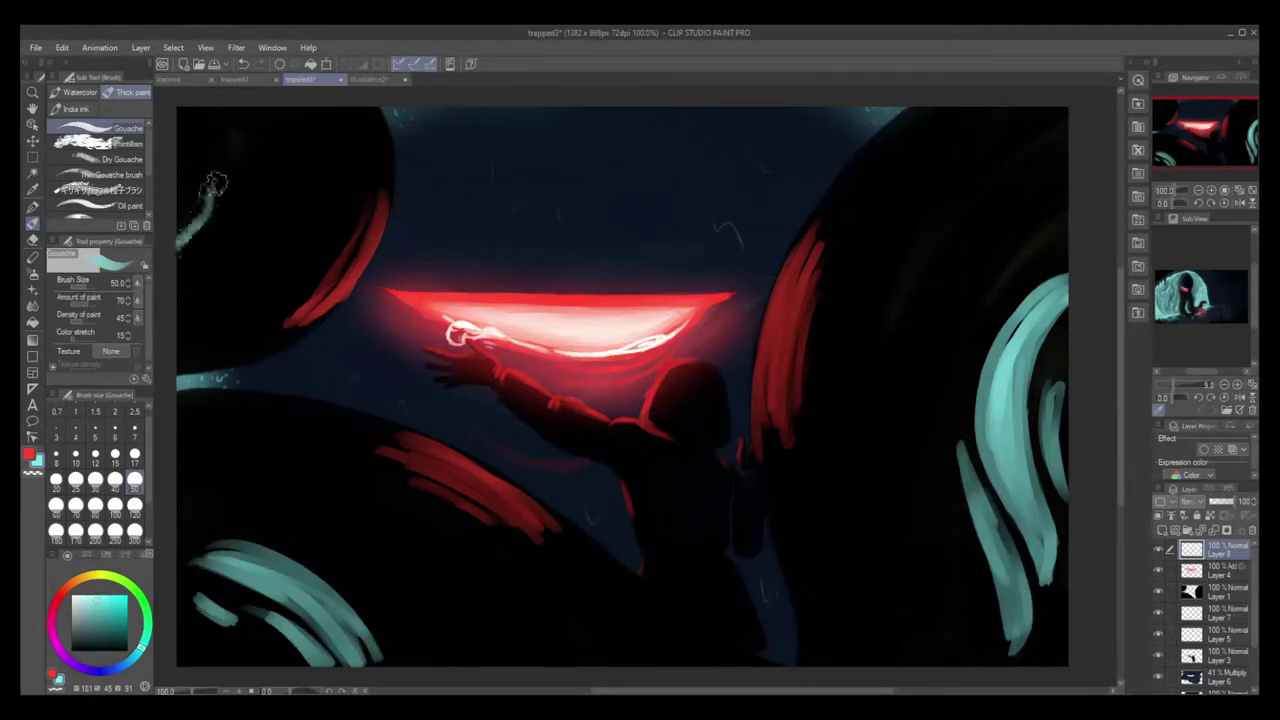
drag(206, 160, 182, 225)
mouse_move(208, 112)
mouse_down()
mouse_move(184, 234)
mouse_move(204, 206)
mouse_up()
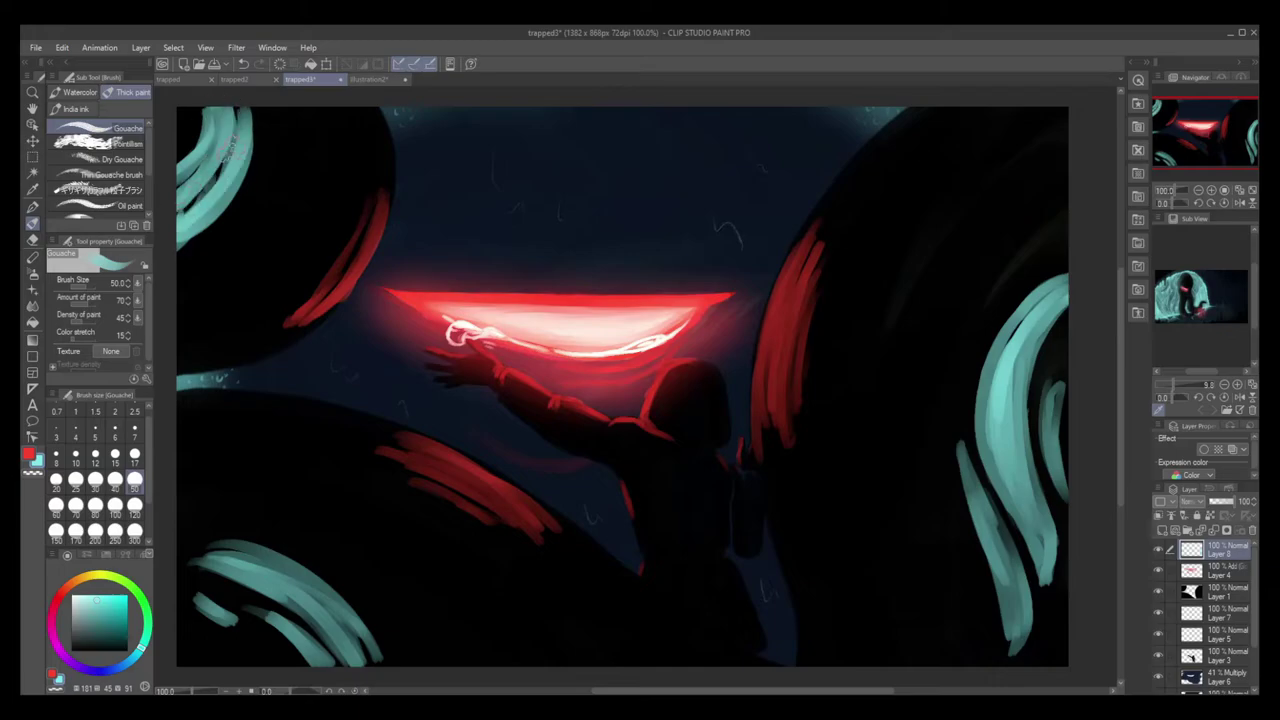
drag(226, 152, 192, 222)
Lower Layer 8's opacity to 44% and clear all its teal strokes.
drag(1235, 503, 1221, 505)
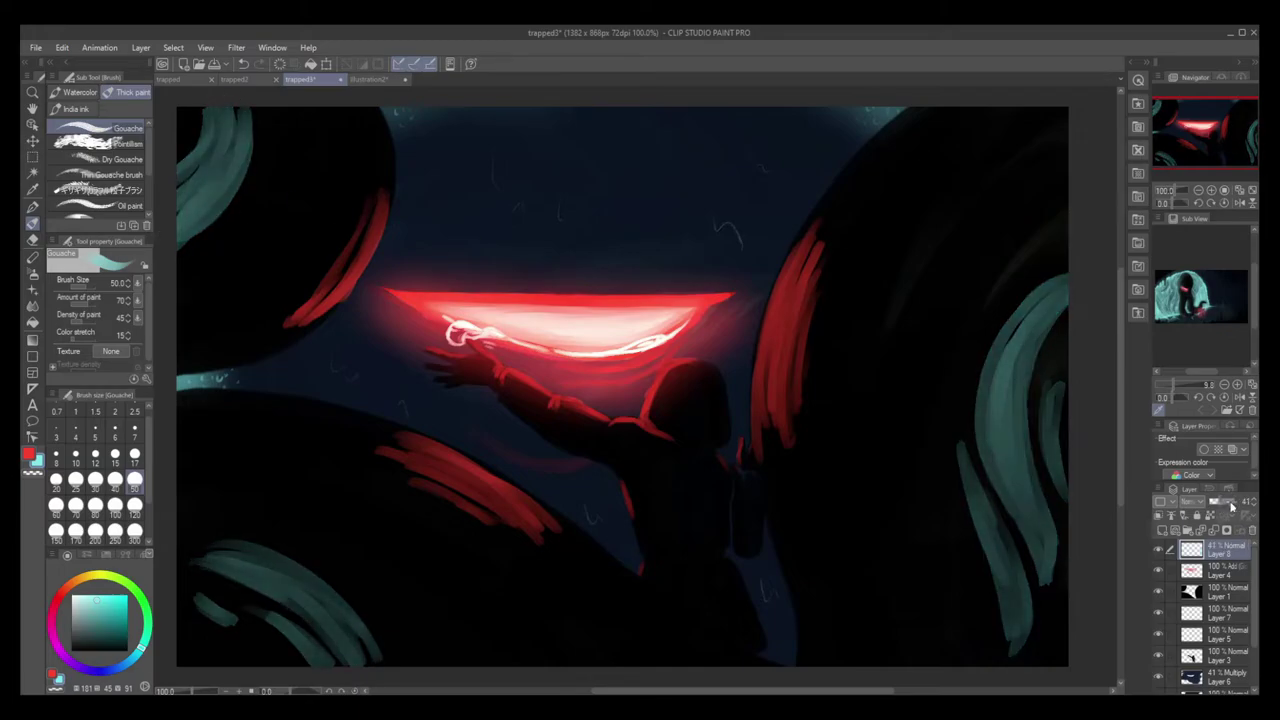
click(95, 460)
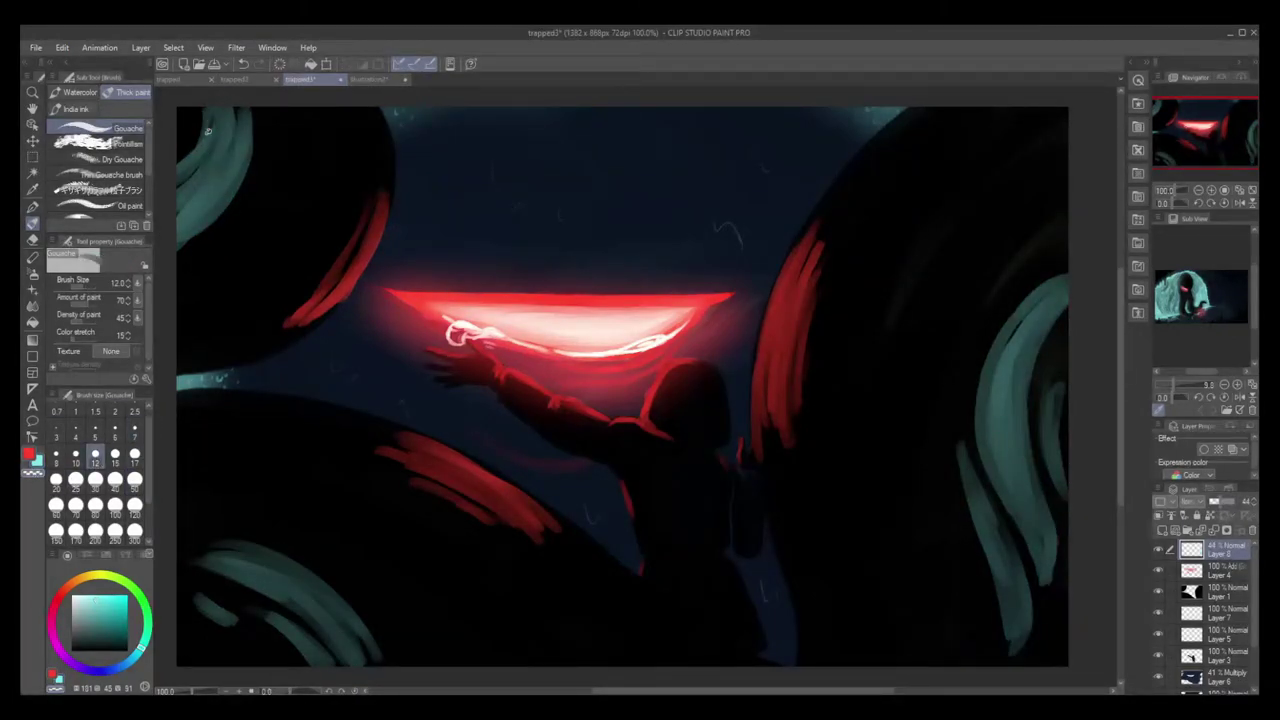
mouse_move(208, 130)
mouse_down()
mouse_move(234, 108)
mouse_move(231, 130)
mouse_move(210, 151)
mouse_move(247, 116)
mouse_move(210, 211)
mouse_move(223, 192)
mouse_move(201, 206)
mouse_move(207, 219)
mouse_move(188, 184)
mouse_up()
click(279, 64)
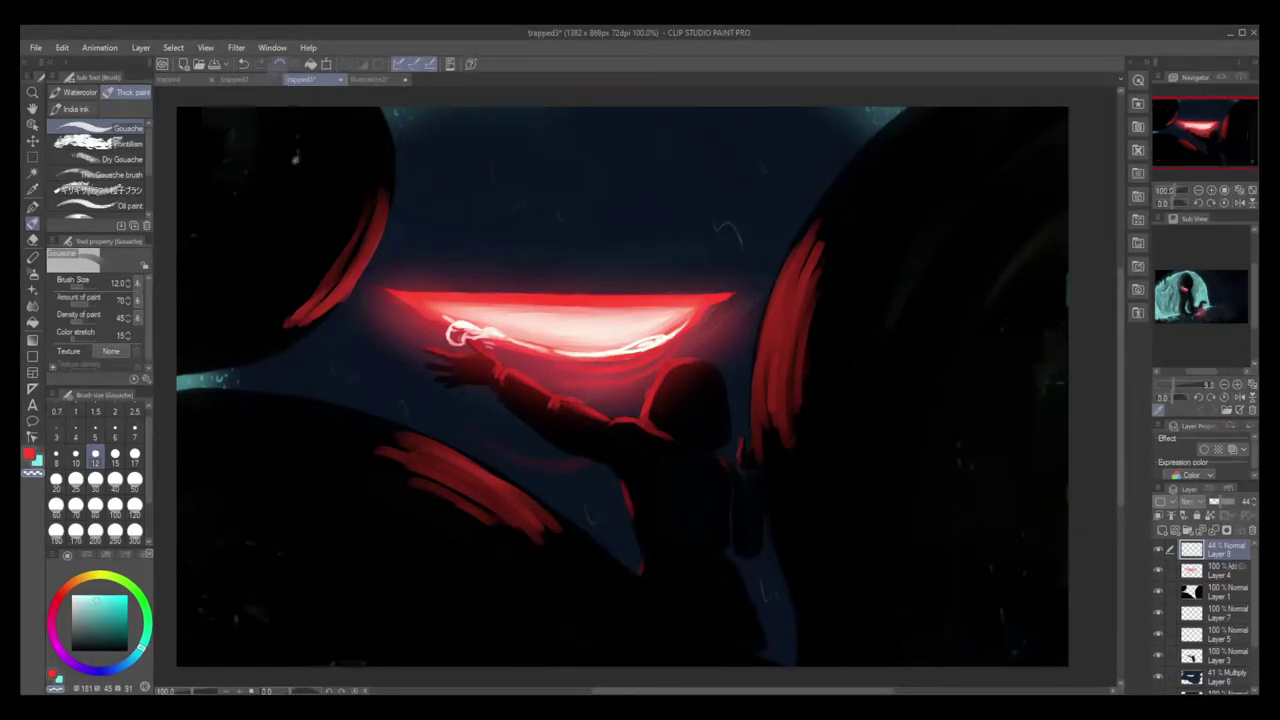
Try a light cyan Foreground to transparent gradient rising from the canvas's lower edge on Layer 8.
click(32, 340)
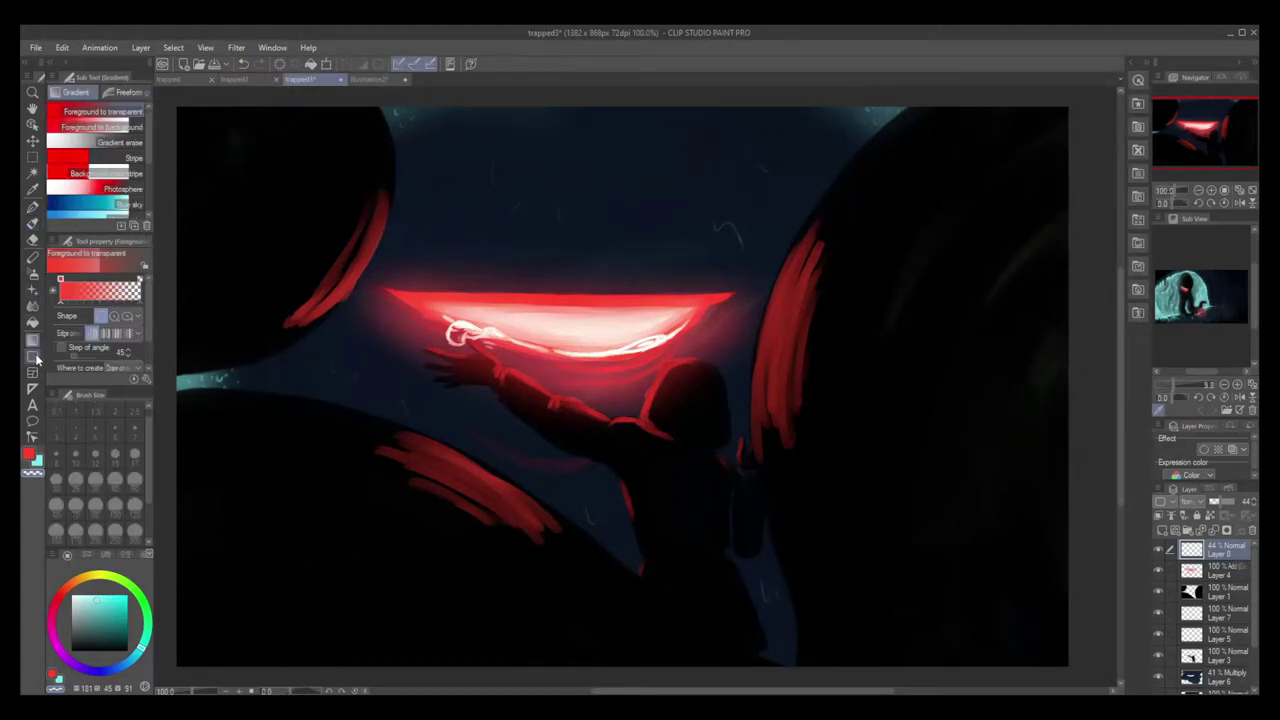
click(29, 453)
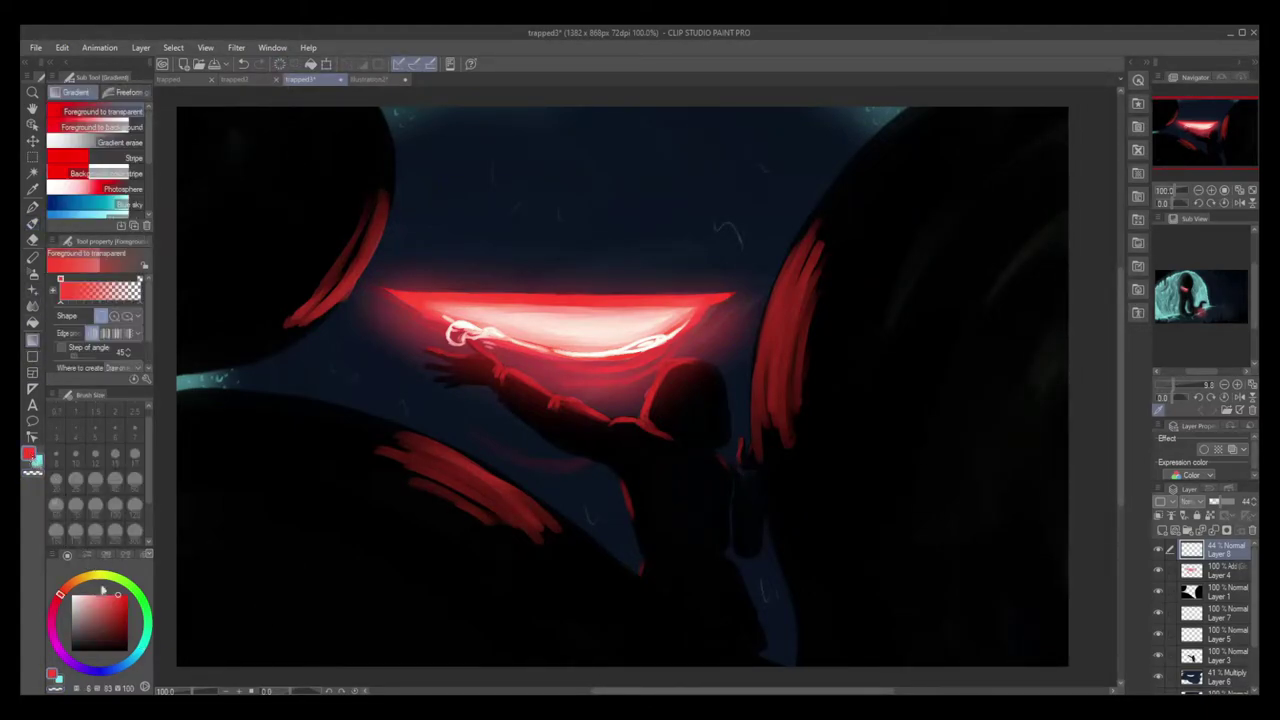
key(x)
click(1198, 190)
drag(1208, 150, 1215, 149)
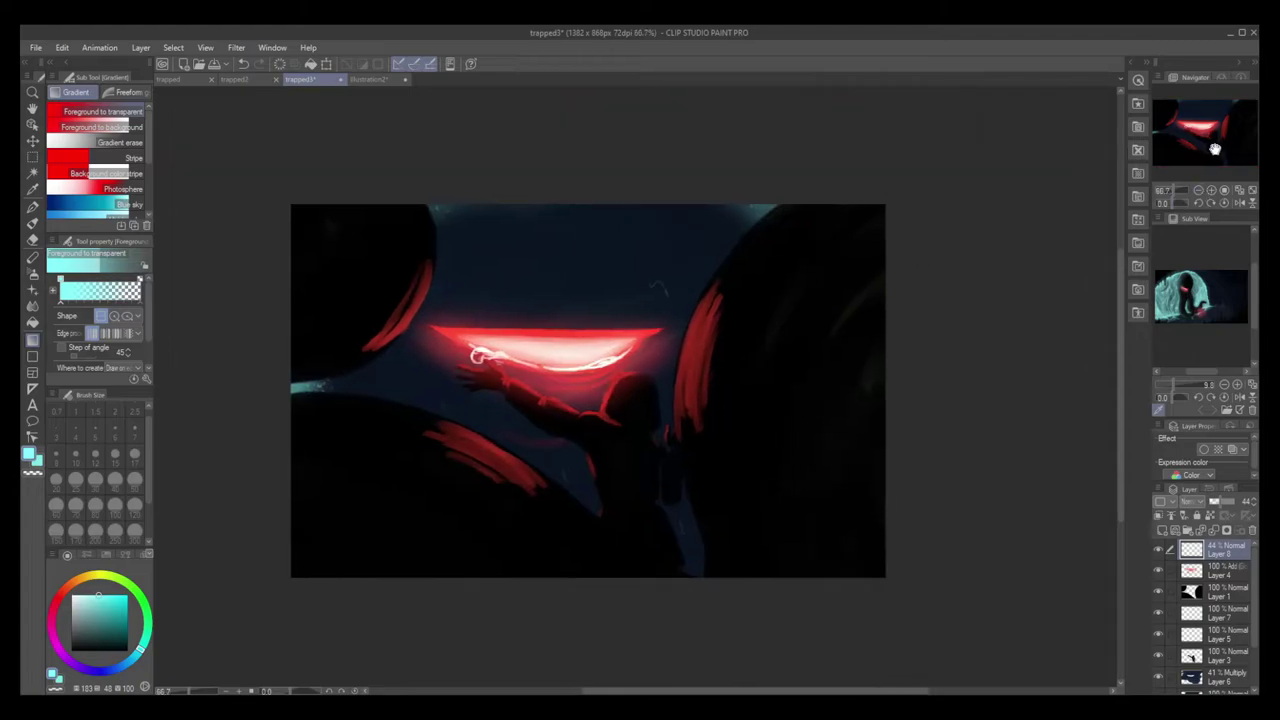
drag(614, 678, 595, 374)
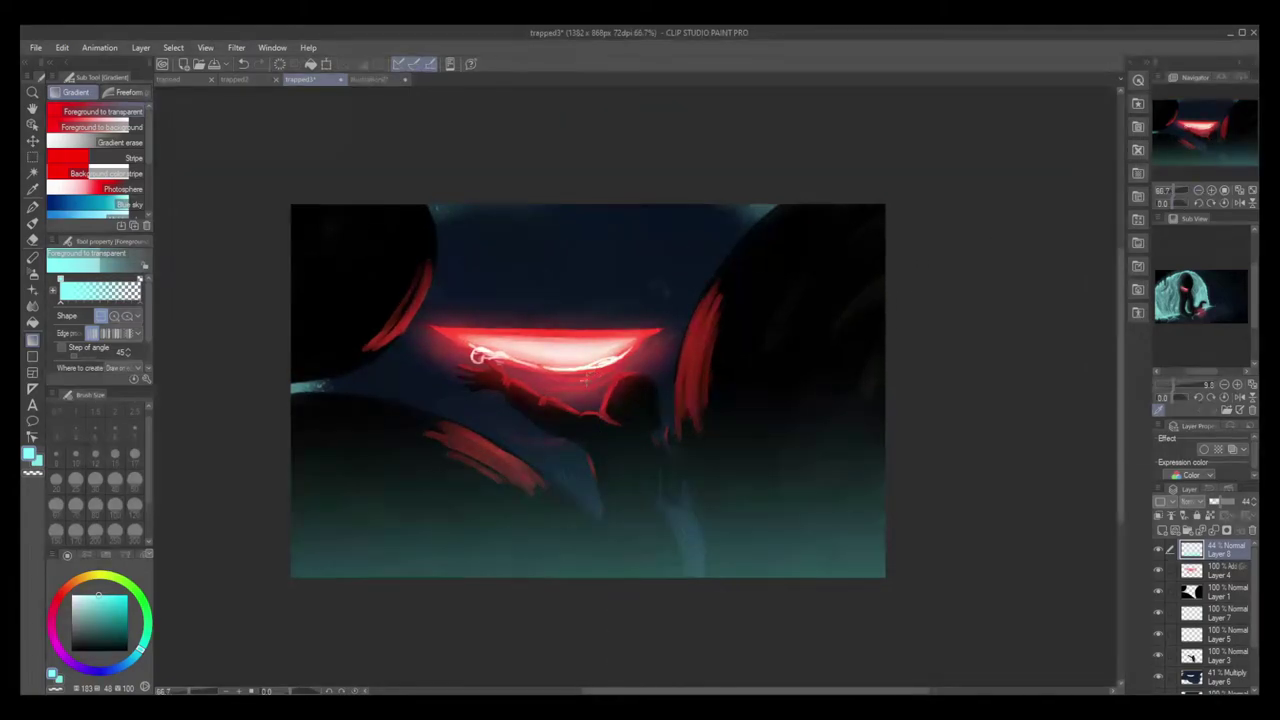
key(ctrl+z)
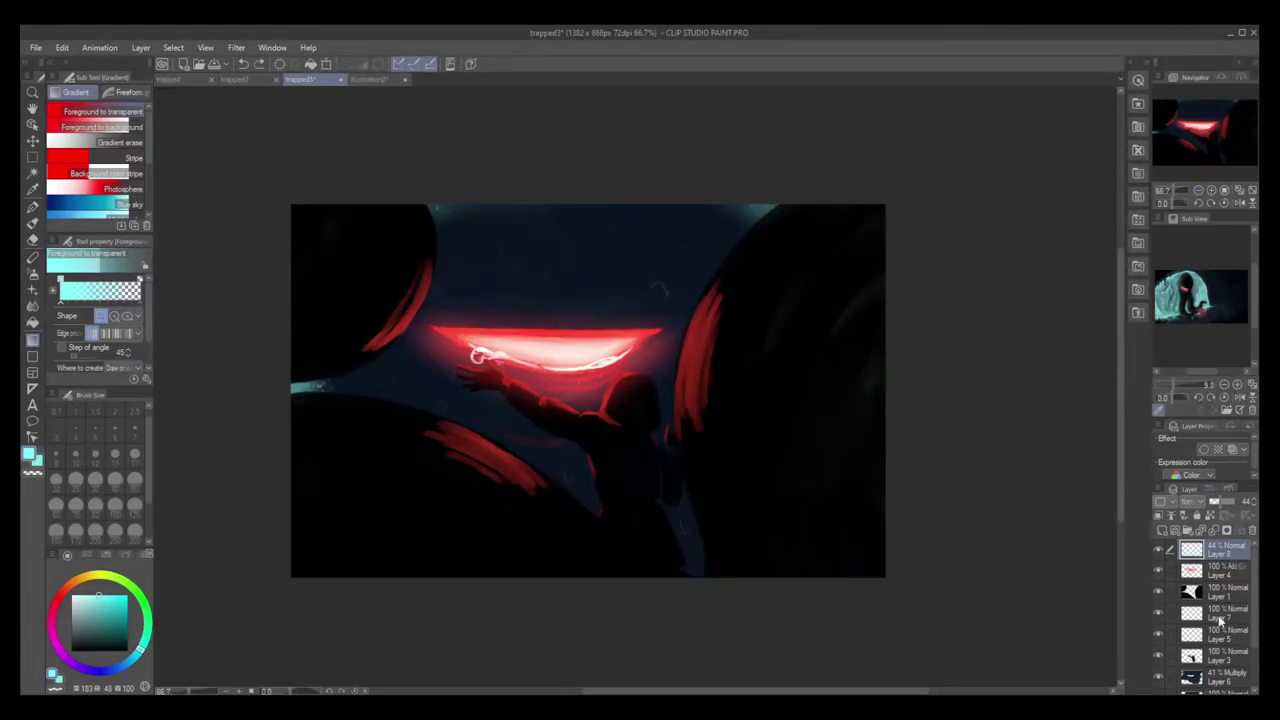
On Layer 7, draw a subtle light cyan gradient upward from the lower edge, behind the coils.
click(1220, 618)
drag(580, 674, 576, 533)
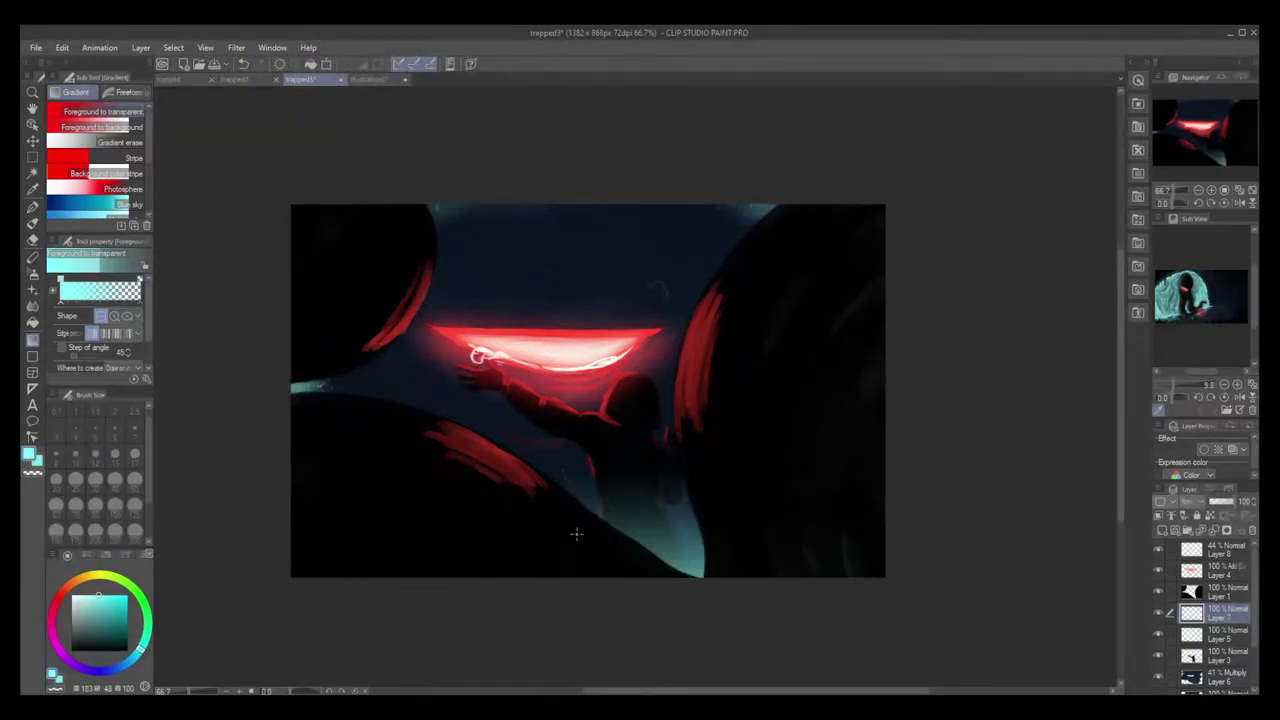
key(ctrl+z)
drag(538, 676, 530, 512)
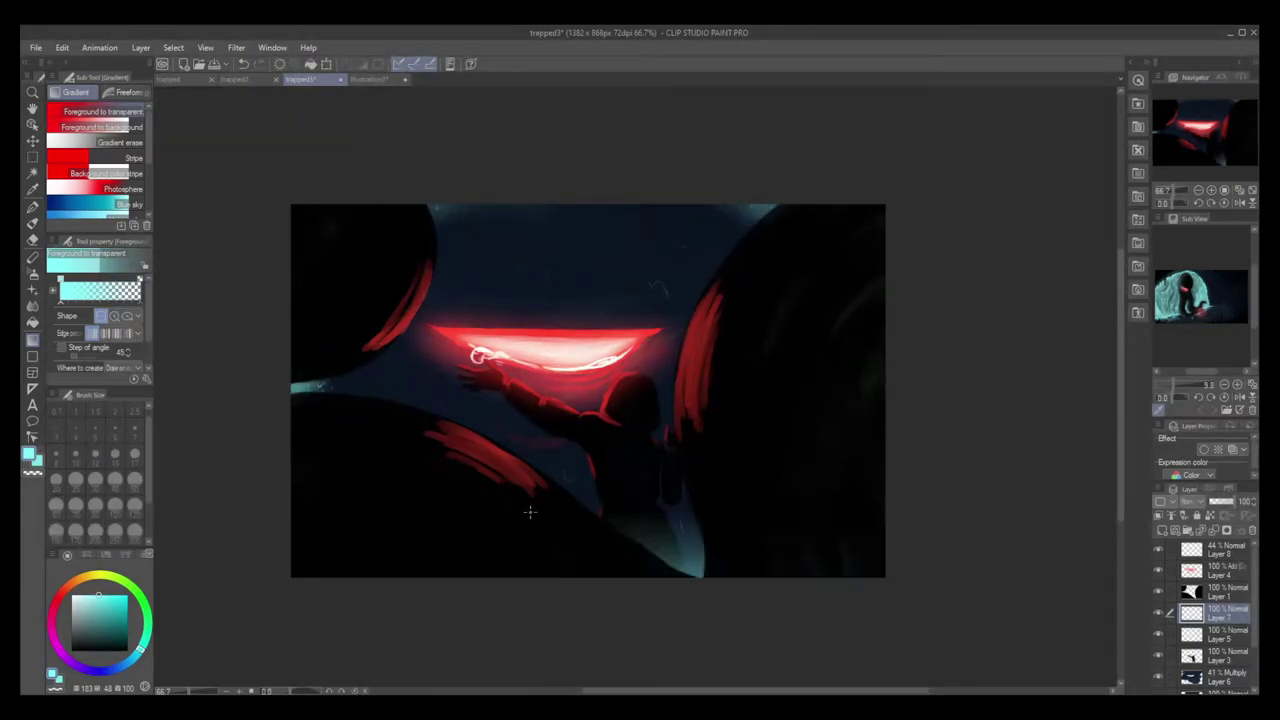
Draw a light cyan gradient from the lower edge across the coils on Layer 8.
click(1200, 551)
drag(775, 690, 703, 460)
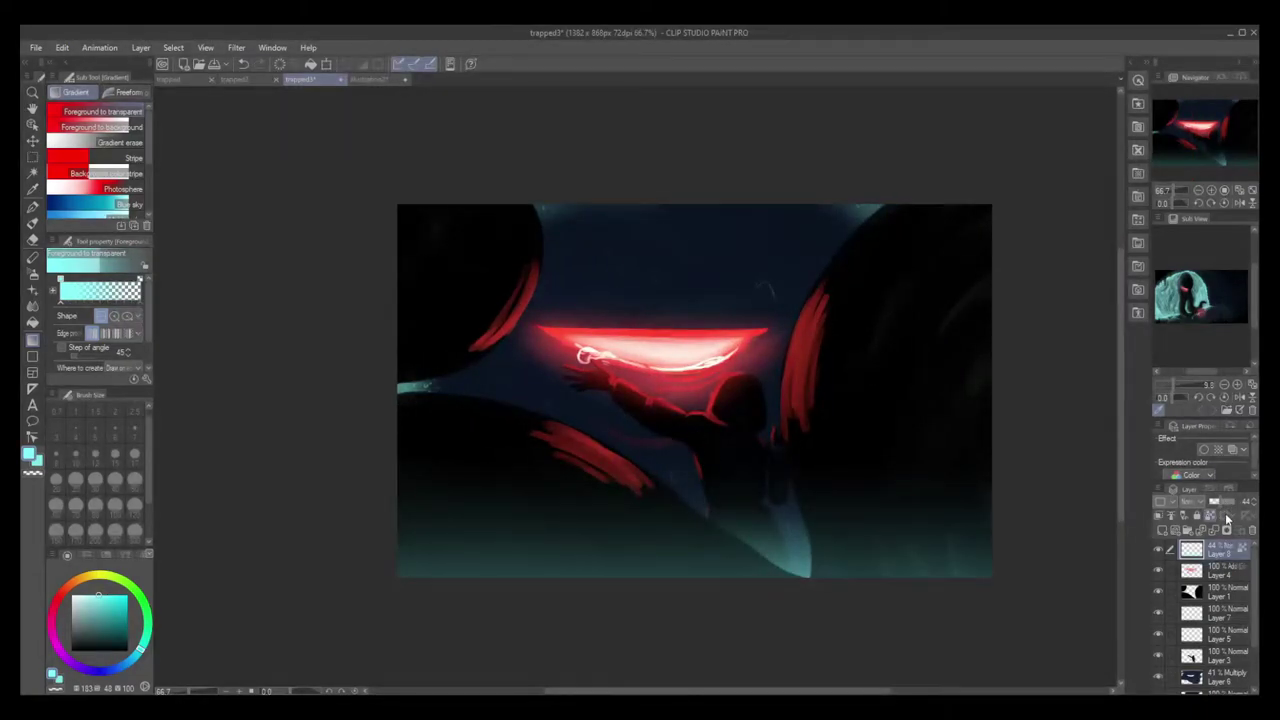
On a new layer above Layer 8, paint pale wavy, branching ripple lines across the canvas's lower edge with the 12 px Gouache brush.
key(b)
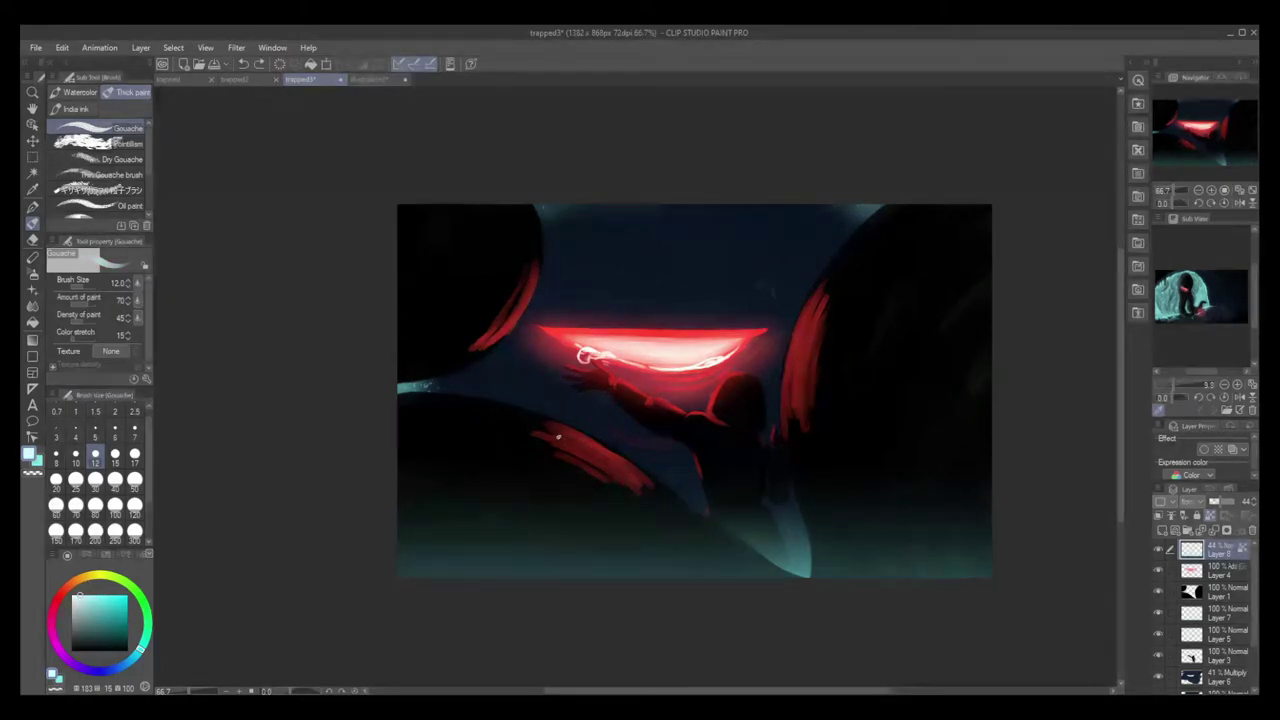
click(1161, 530)
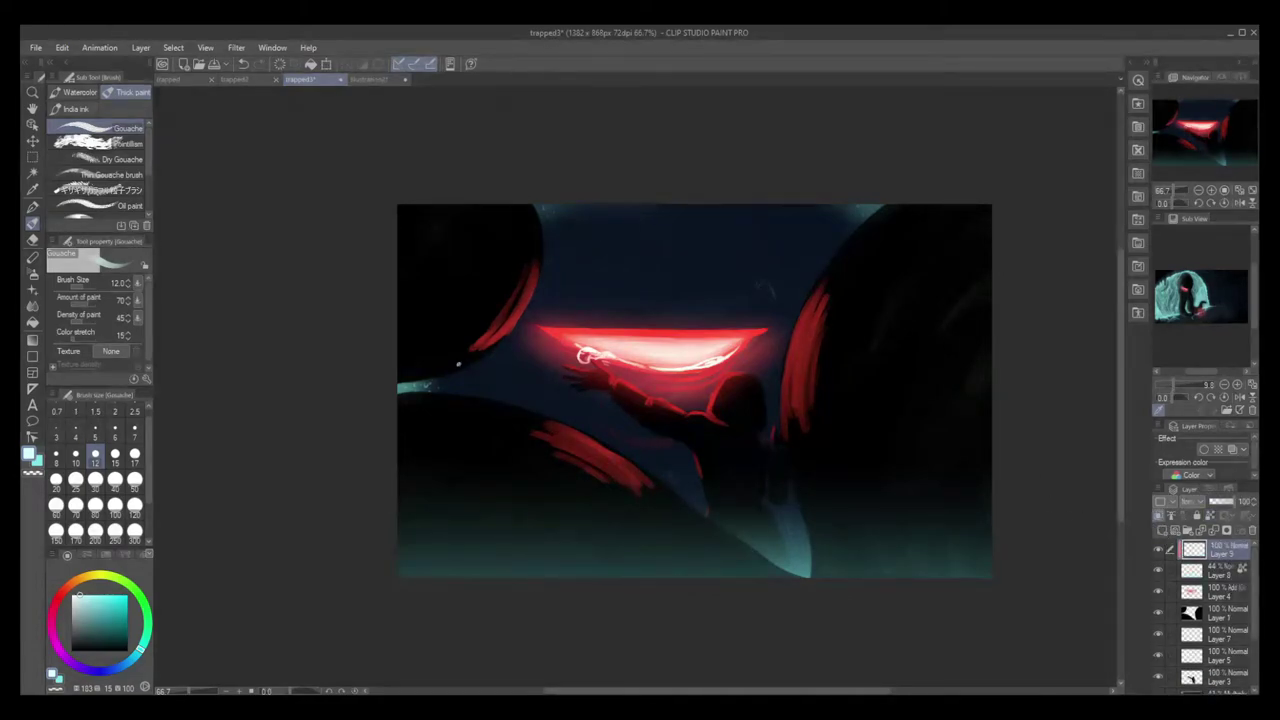
key(ctrl+z)
mouse_move(491, 491)
mouse_down()
mouse_move(558, 591)
mouse_move(560, 558)
mouse_move(590, 577)
mouse_up()
mouse_move(582, 568)
mouse_down()
mouse_move(638, 523)
mouse_move(634, 573)
mouse_up()
drag(510, 552, 426, 510)
drag(471, 546, 401, 577)
drag(443, 554, 404, 532)
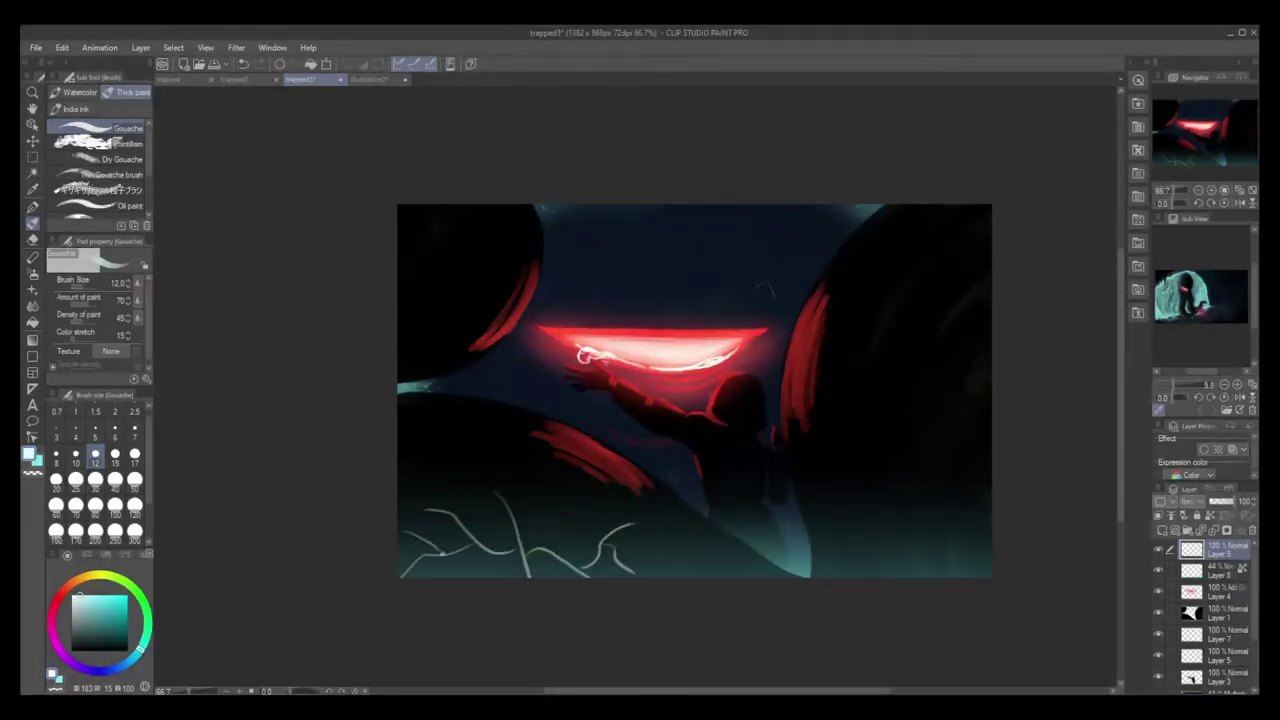
mouse_move(630, 568)
mouse_down()
mouse_move(722, 530)
mouse_move(734, 570)
mouse_move(800, 540)
mouse_move(982, 576)
mouse_up()
drag(880, 538, 818, 576)
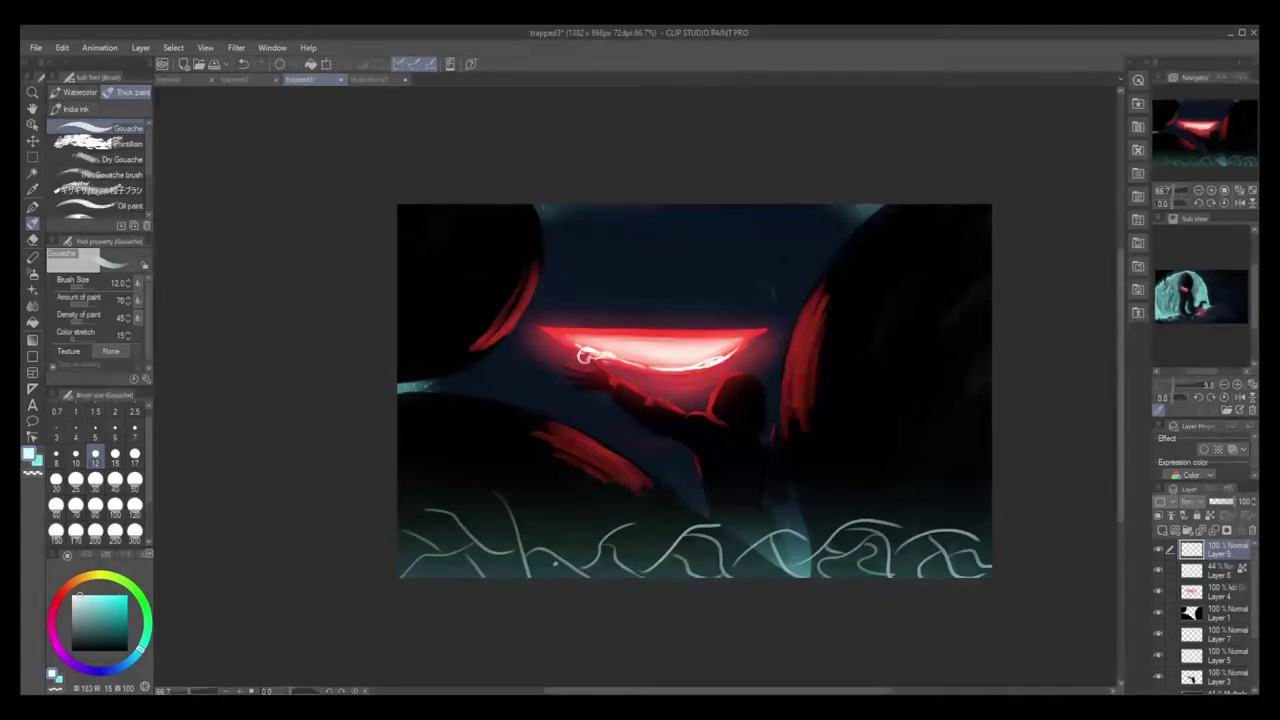
Raise Layer 8's opacity to 100% and reselect the ripple-line Layer 9.
click(1215, 570)
drag(1221, 502, 1240, 503)
click(1218, 553)
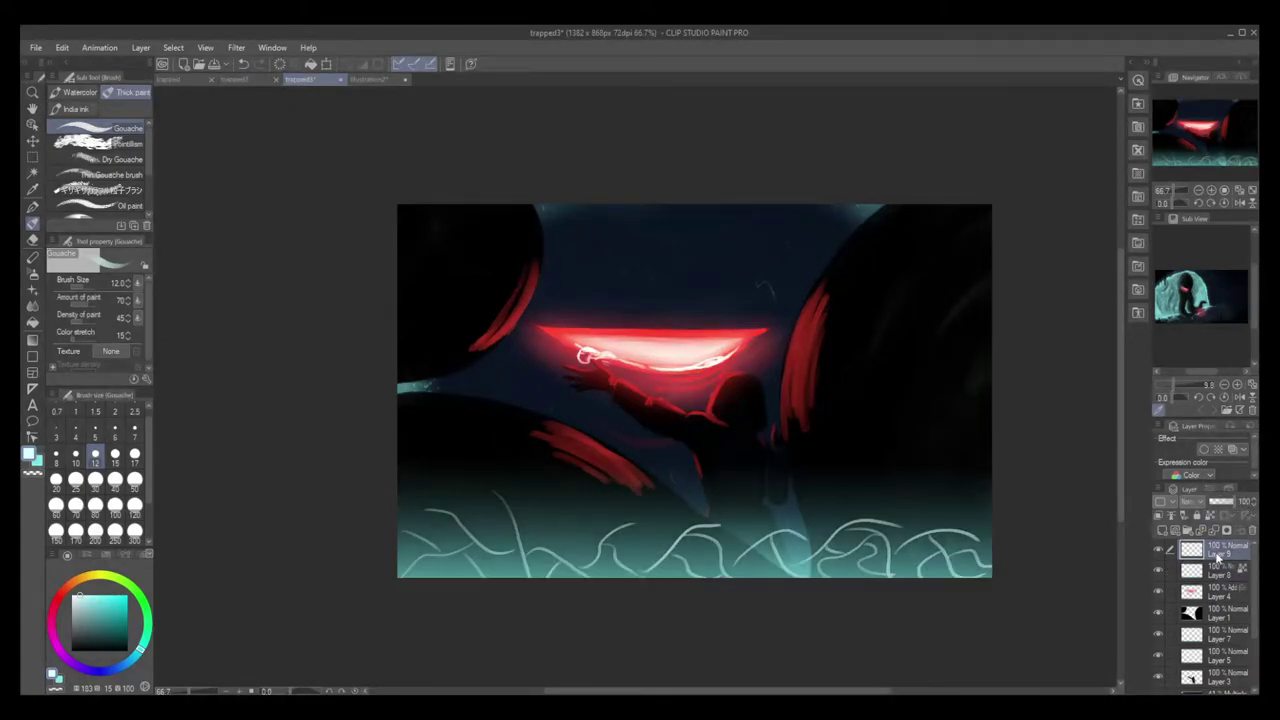
Try Layer 9 in an Add blending mode with clipping switched on and off, and move it beneath Layer 4.
click(1158, 516)
click(1159, 517)
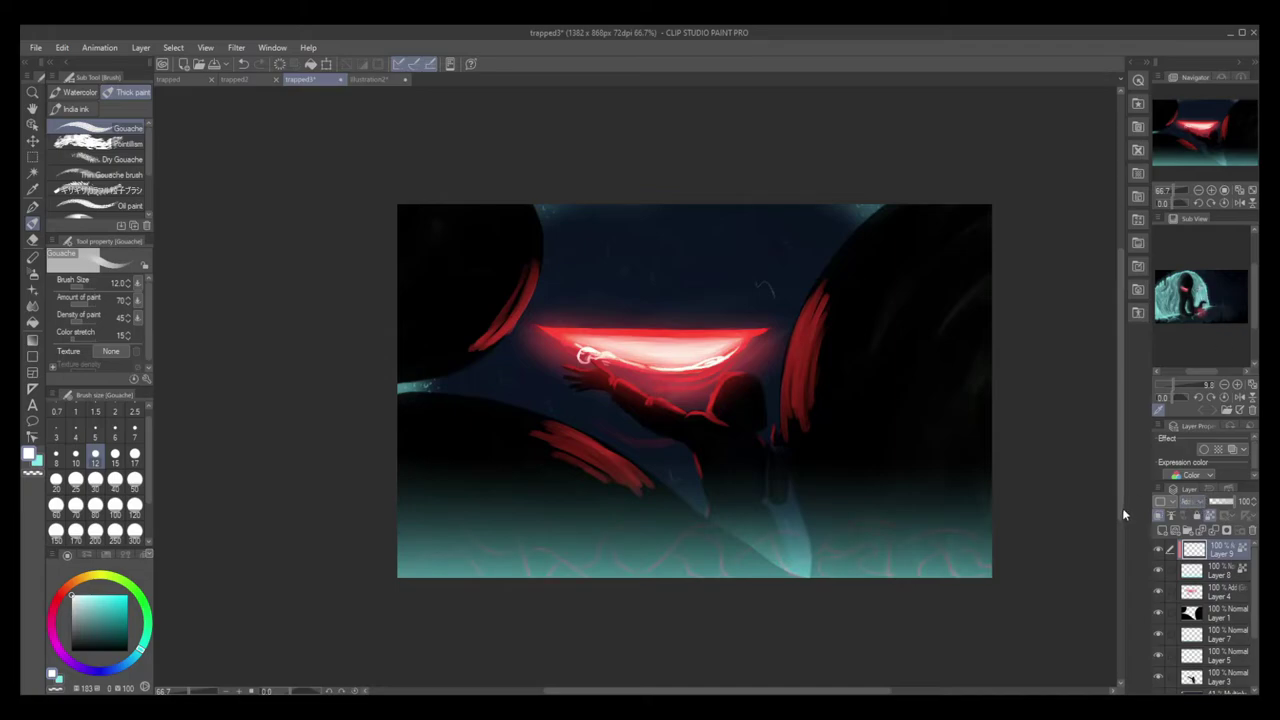
click(1160, 517)
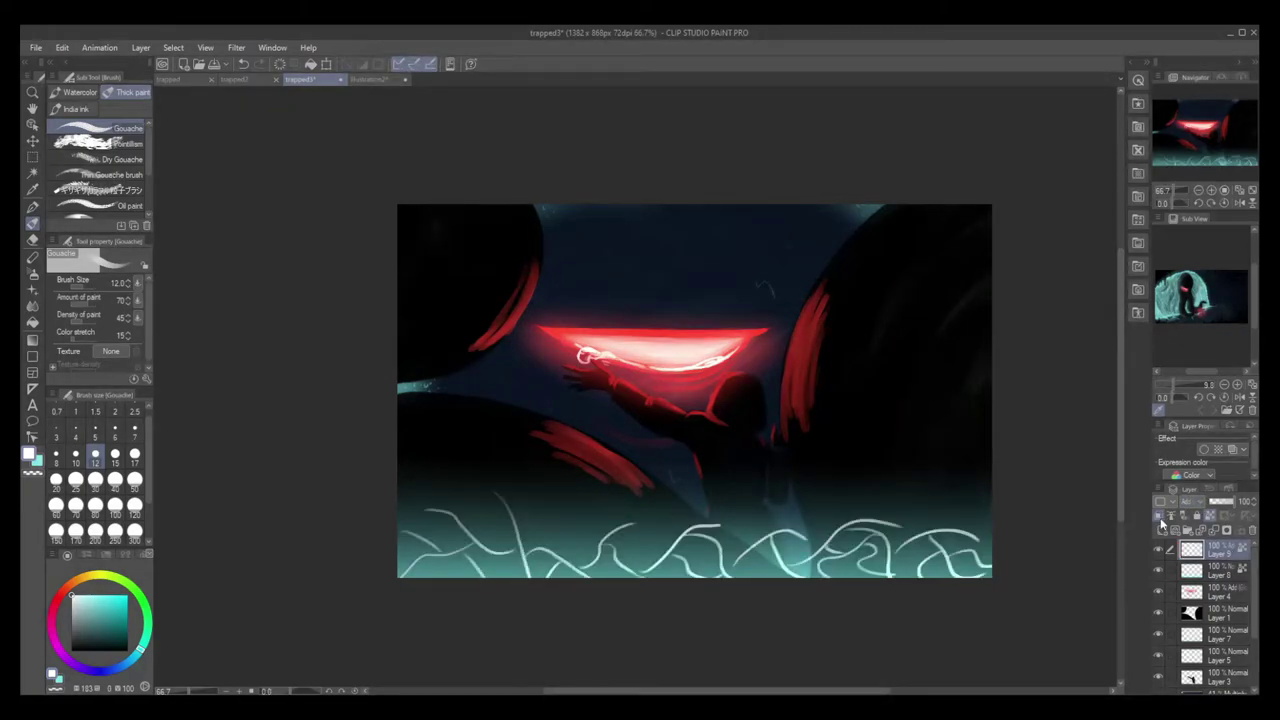
drag(1222, 558, 1217, 603)
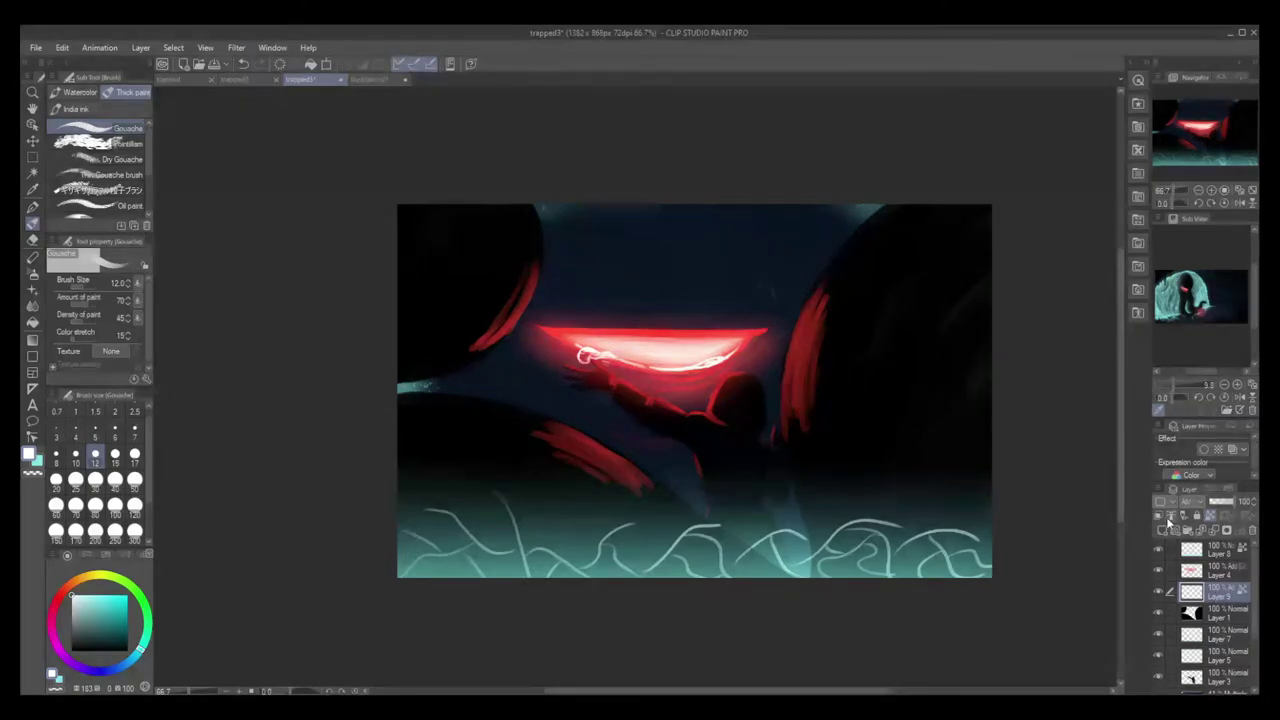
Test different opacities on Layer 9 clipped to the coils, and delete that layer.
click(1211, 500)
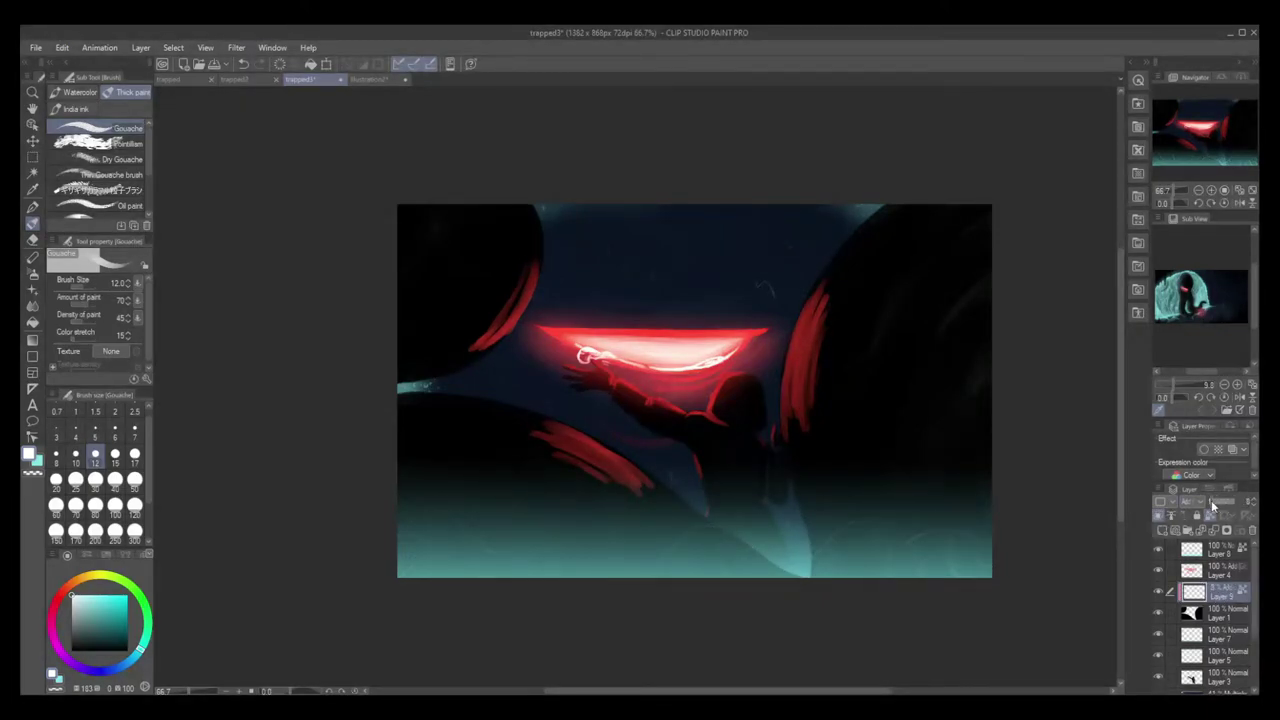
drag(1211, 501, 1234, 501)
click(1251, 530)
drag(872, 691, 918, 691)
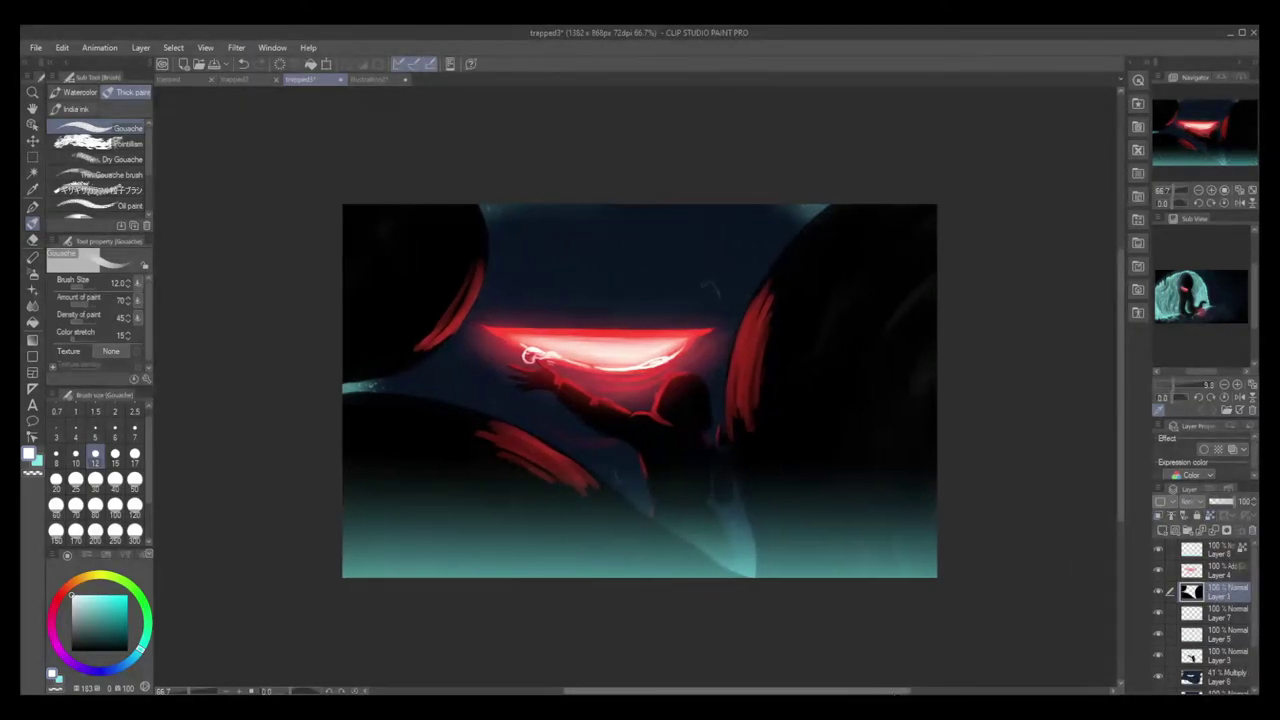
Select Layer 8, set the Gouache brush size to 30, and save the trapped3 illustration.
click(1218, 552)
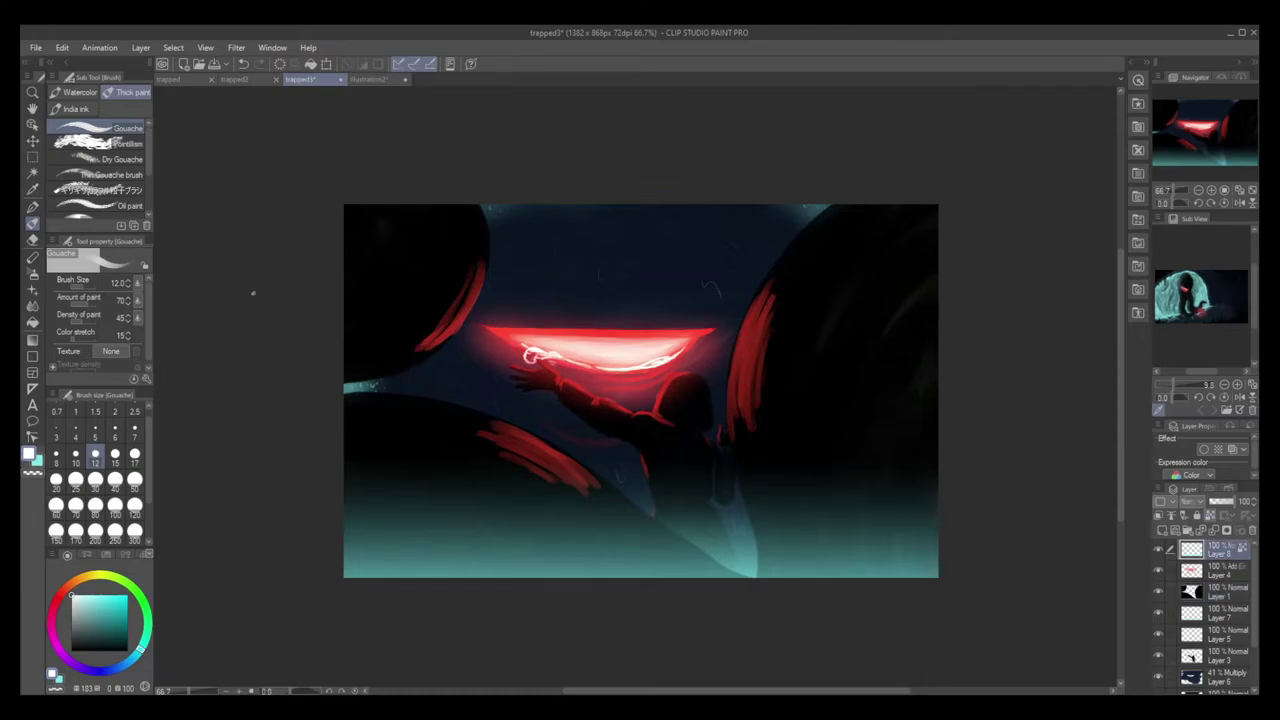
click(95, 480)
click(214, 63)
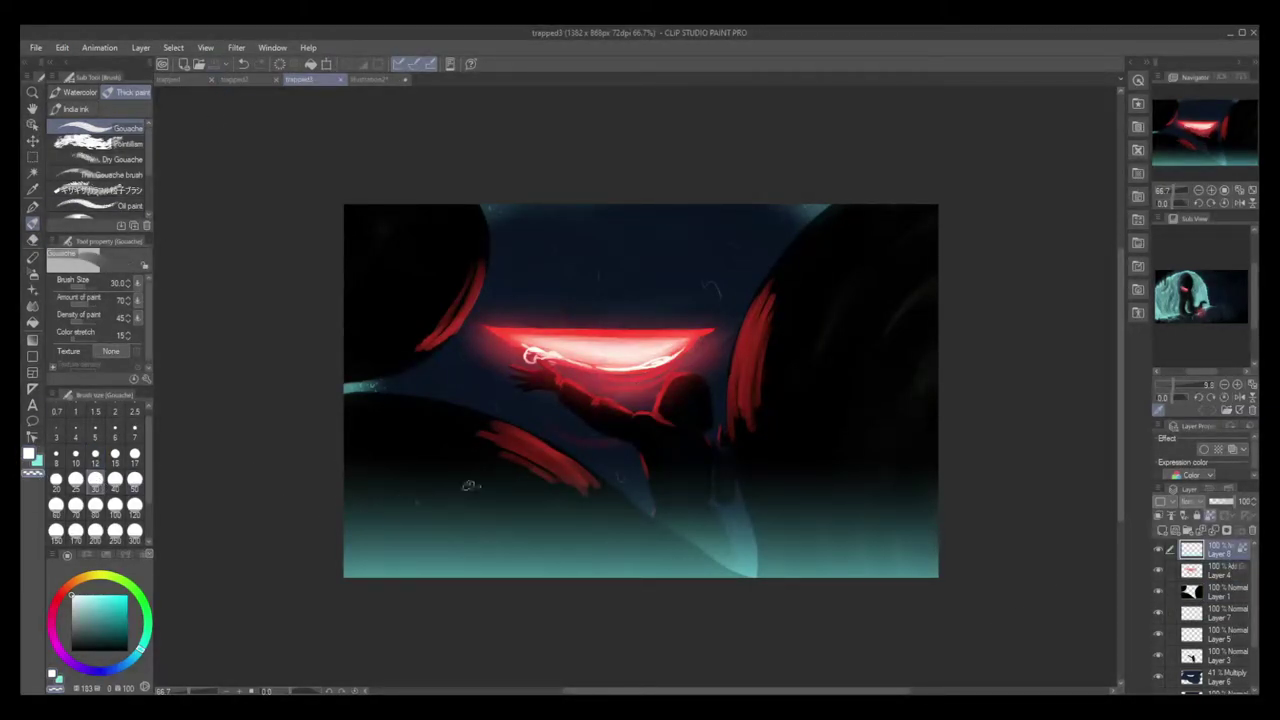
Duplicate Layer 8 and erase rounded cells from the copy with a size 50 transparent Gouache brush, leaving a web of water ripples.
click(1218, 530)
click(135, 479)
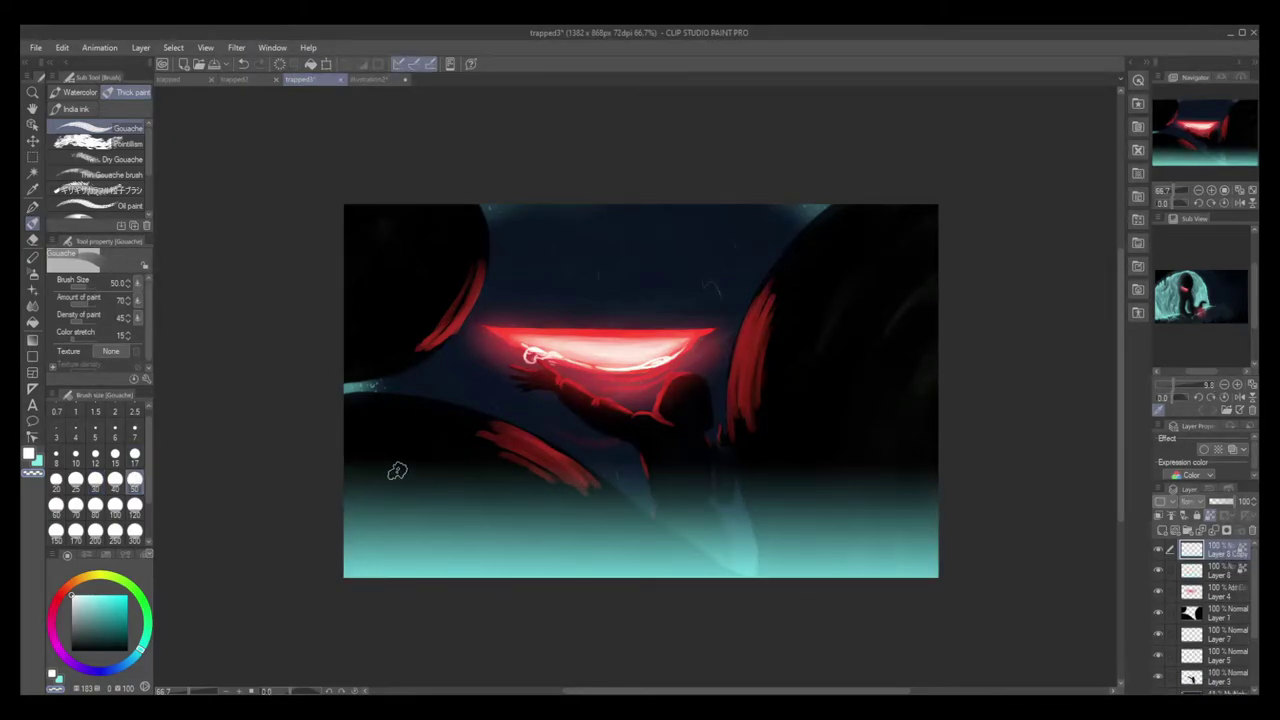
mouse_move(395, 468)
mouse_down()
mouse_move(431, 483)
mouse_move(436, 521)
mouse_move(483, 526)
mouse_move(408, 461)
mouse_move(446, 498)
mouse_move(440, 523)
mouse_move(477, 470)
mouse_move(509, 519)
mouse_move(563, 509)
mouse_move(528, 502)
mouse_move(543, 528)
mouse_up()
key(ctrl+z)
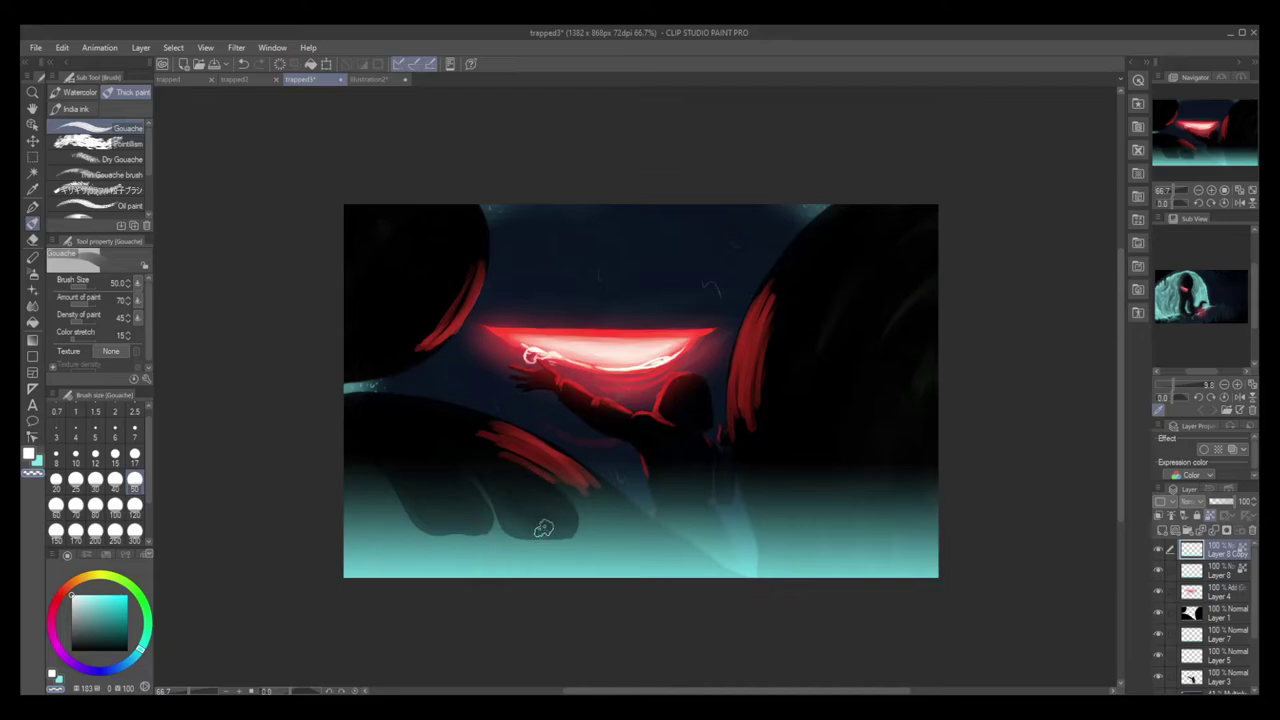
mouse_move(428, 549)
mouse_down()
mouse_move(528, 558)
mouse_move(428, 576)
mouse_move(522, 558)
mouse_move(555, 566)
mouse_move(593, 513)
mouse_move(624, 546)
mouse_move(563, 562)
mouse_move(610, 529)
mouse_move(567, 479)
mouse_move(622, 542)
mouse_move(638, 475)
mouse_move(658, 542)
mouse_move(640, 569)
mouse_move(706, 563)
mouse_move(652, 478)
mouse_move(652, 560)
mouse_move(655, 495)
mouse_move(758, 548)
mouse_move(714, 475)
mouse_move(662, 476)
mouse_move(671, 468)
mouse_move(713, 499)
mouse_move(708, 490)
mouse_move(739, 554)
mouse_move(795, 492)
mouse_move(714, 472)
mouse_move(773, 533)
mouse_move(753, 478)
mouse_move(792, 525)
mouse_move(725, 582)
mouse_move(765, 581)
mouse_move(860, 505)
mouse_move(869, 562)
mouse_move(850, 515)
mouse_move(828, 576)
mouse_up()
mouse_move(883, 474)
mouse_down()
mouse_move(900, 531)
mouse_move(913, 520)
mouse_up()
drag(887, 584, 929, 560)
mouse_move(365, 472)
mouse_down()
mouse_move(381, 588)
mouse_move(358, 486)
mouse_move(352, 560)
mouse_up()
Move Layer 8 Copy beneath Layer 4, clip it to Layer 1, and lower its opacity to 10%.
click(1228, 503)
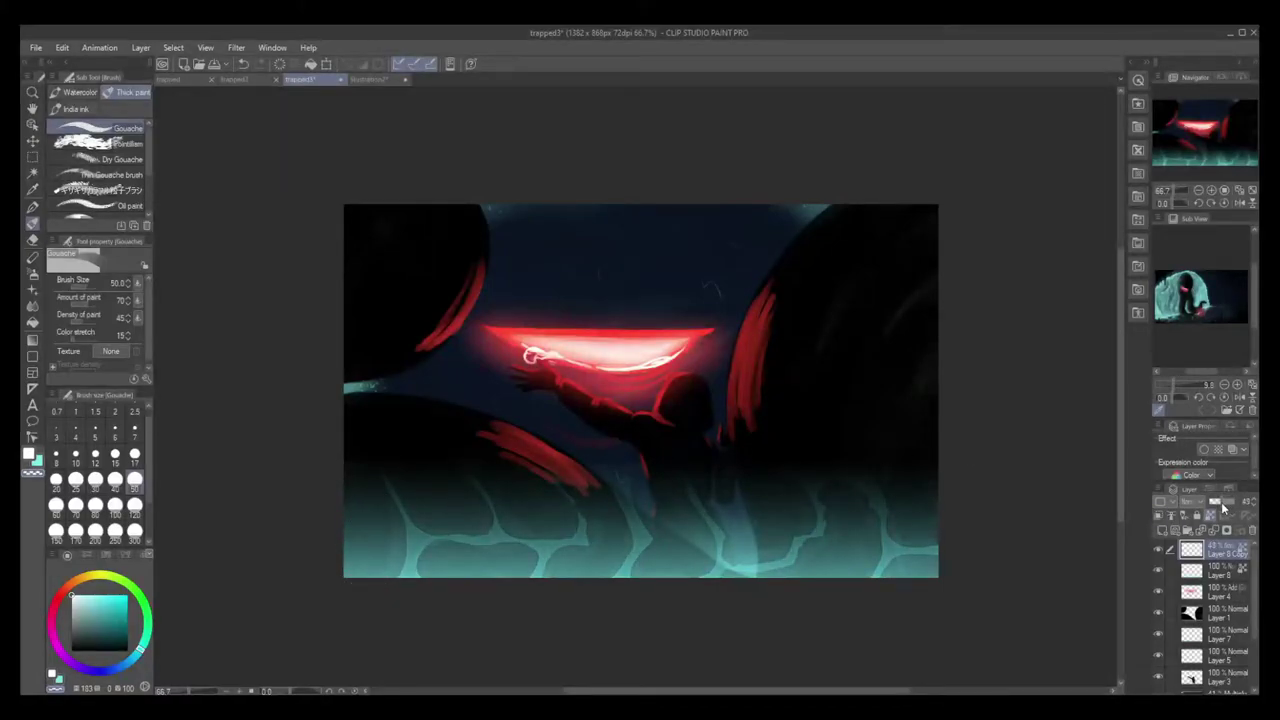
click(1219, 509)
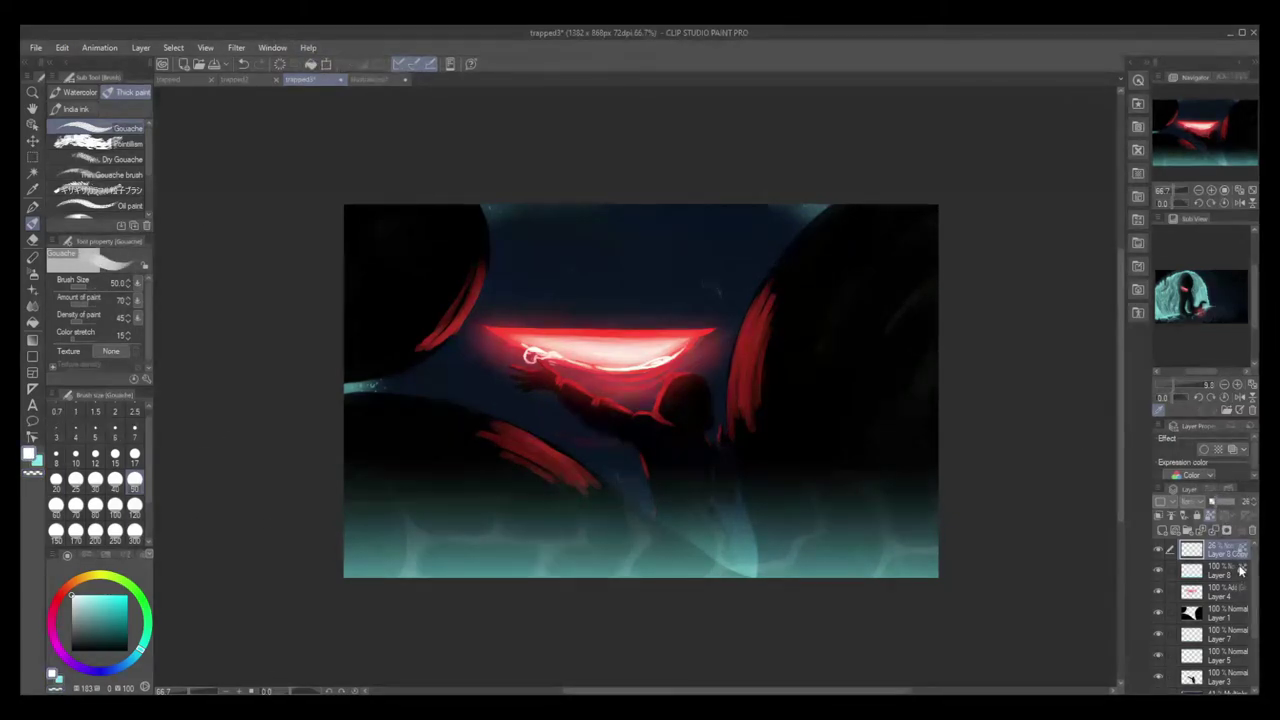
drag(1222, 600, 1222, 602)
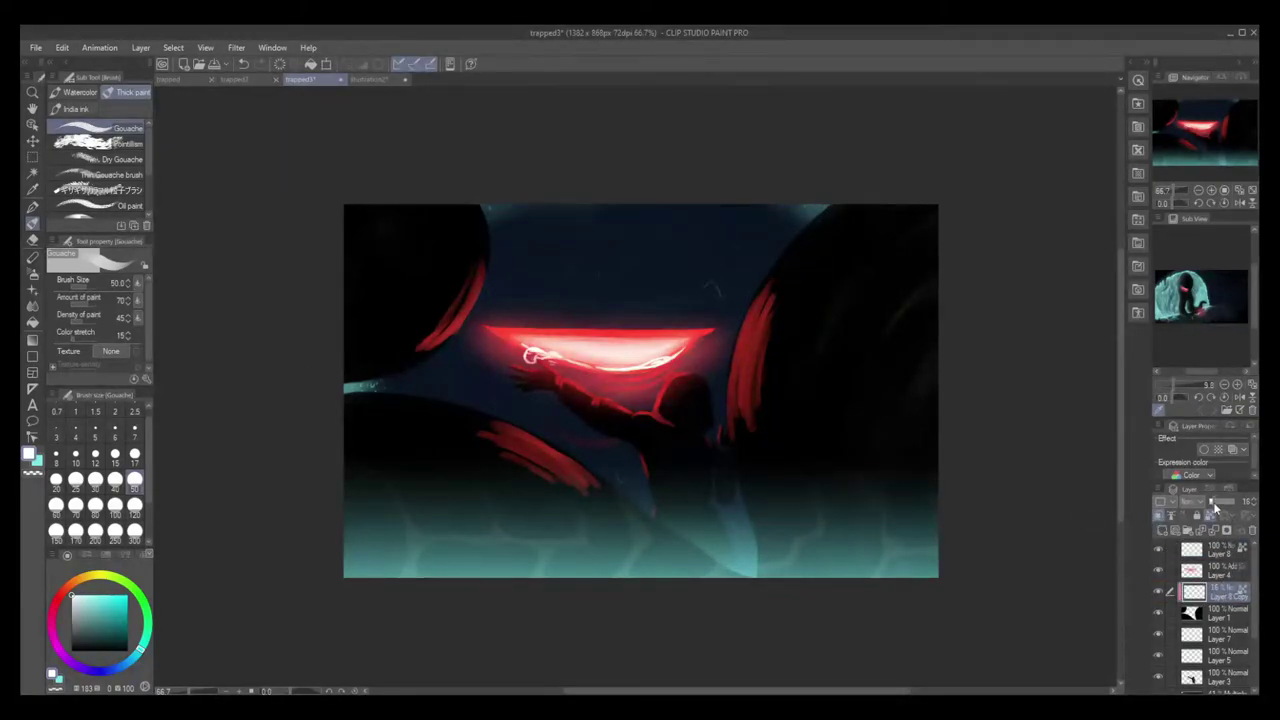
drag(1214, 504, 1211, 504)
Set Layer 8's opacity to 69%.
click(1228, 553)
click(1224, 505)
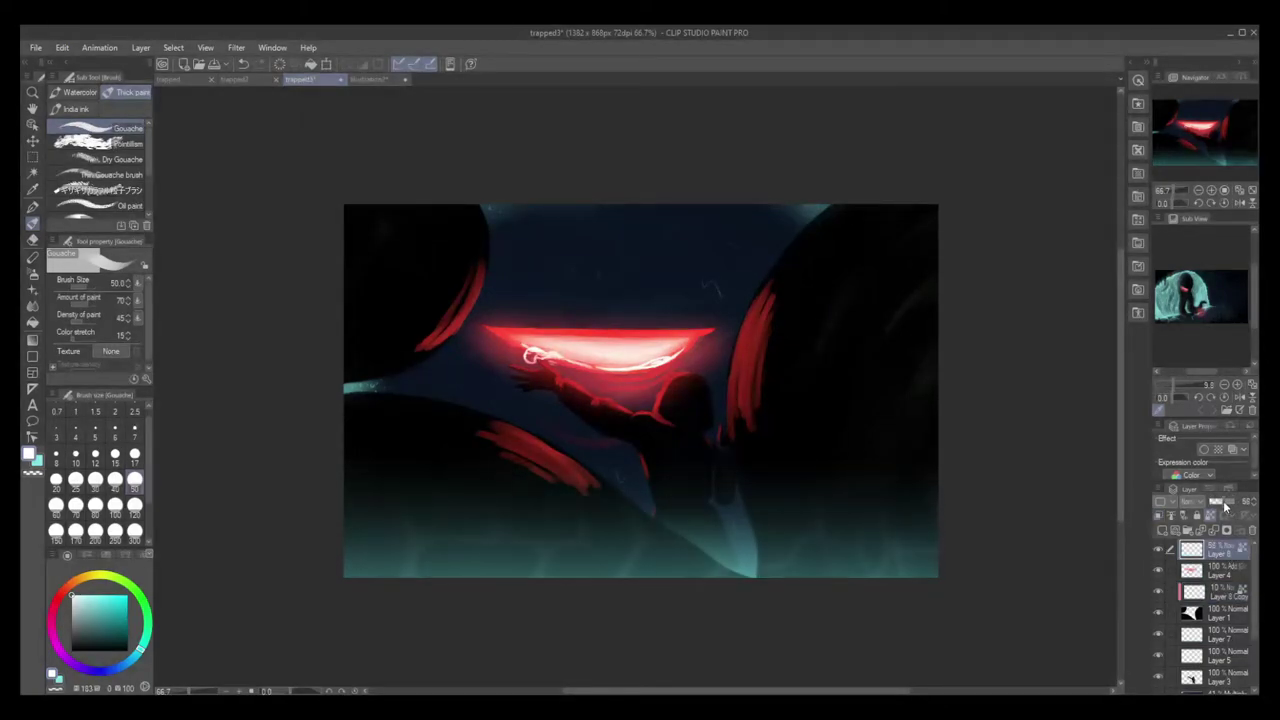
drag(1222, 508, 1229, 508)
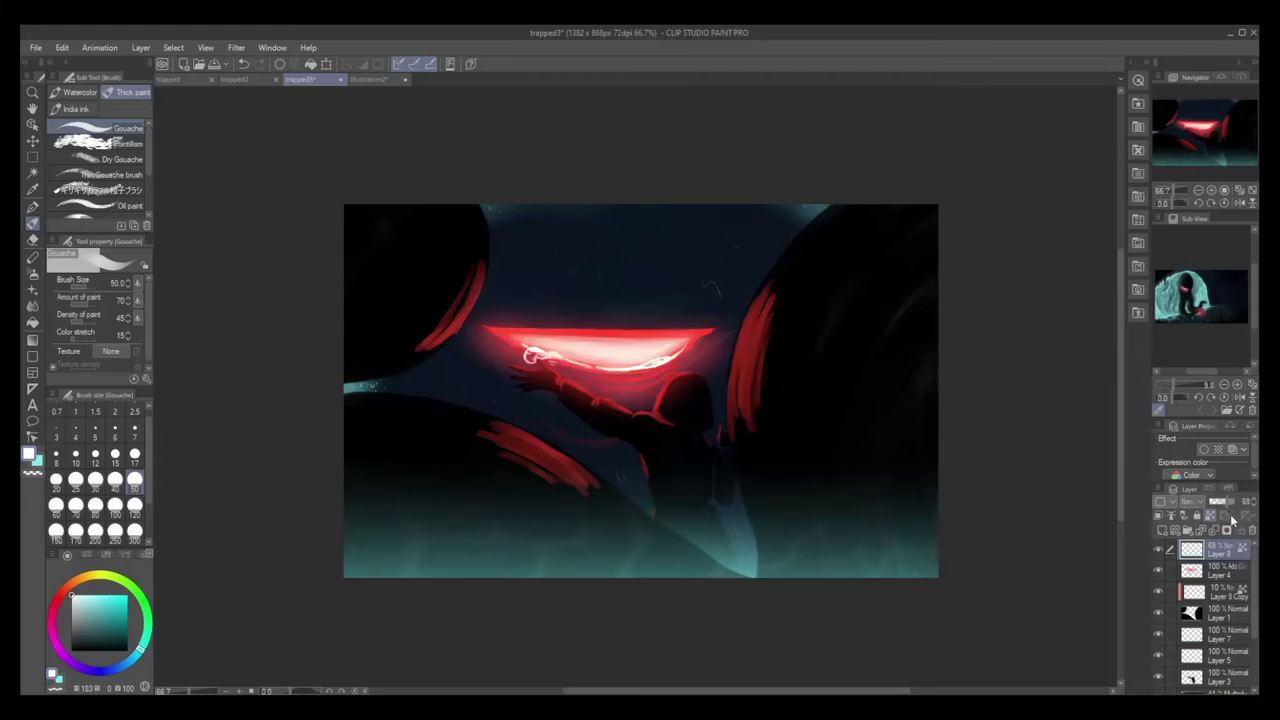
Try to erase the teal glow between the coils on Layer 7 with a size 300 transparent Soft airbrush, and undo it.
click(1159, 634)
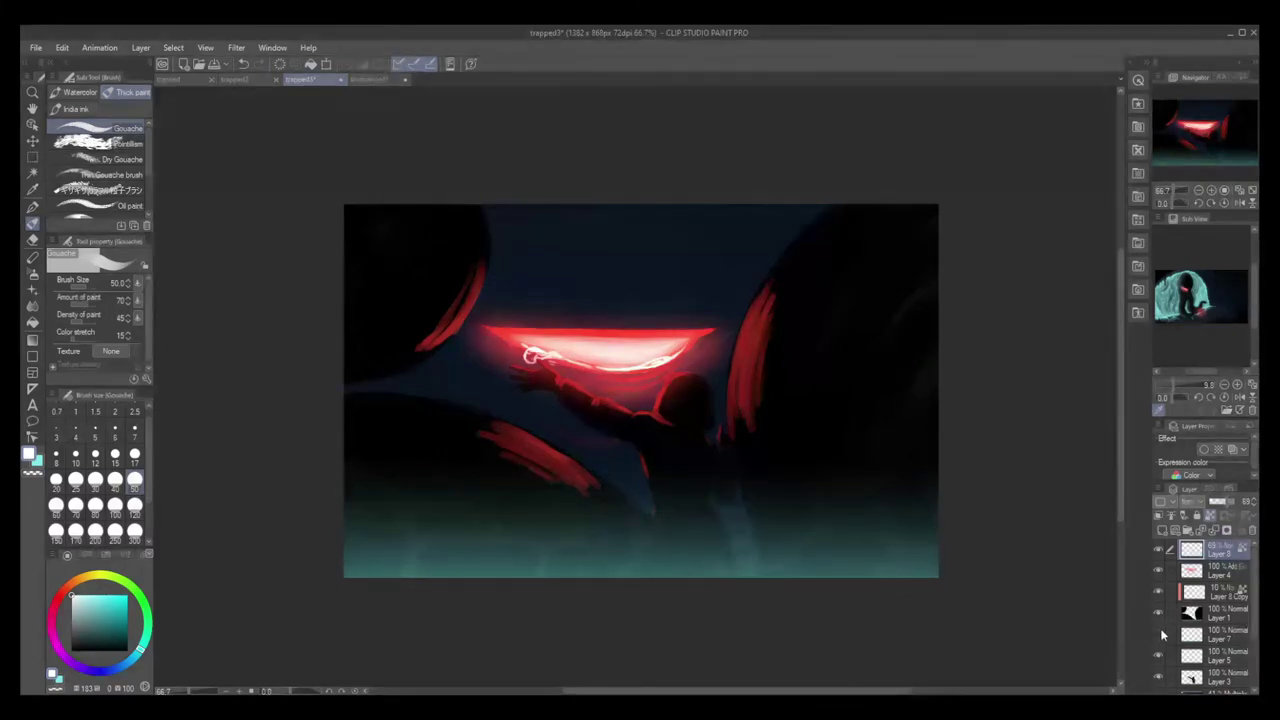
click(1159, 634)
click(1190, 634)
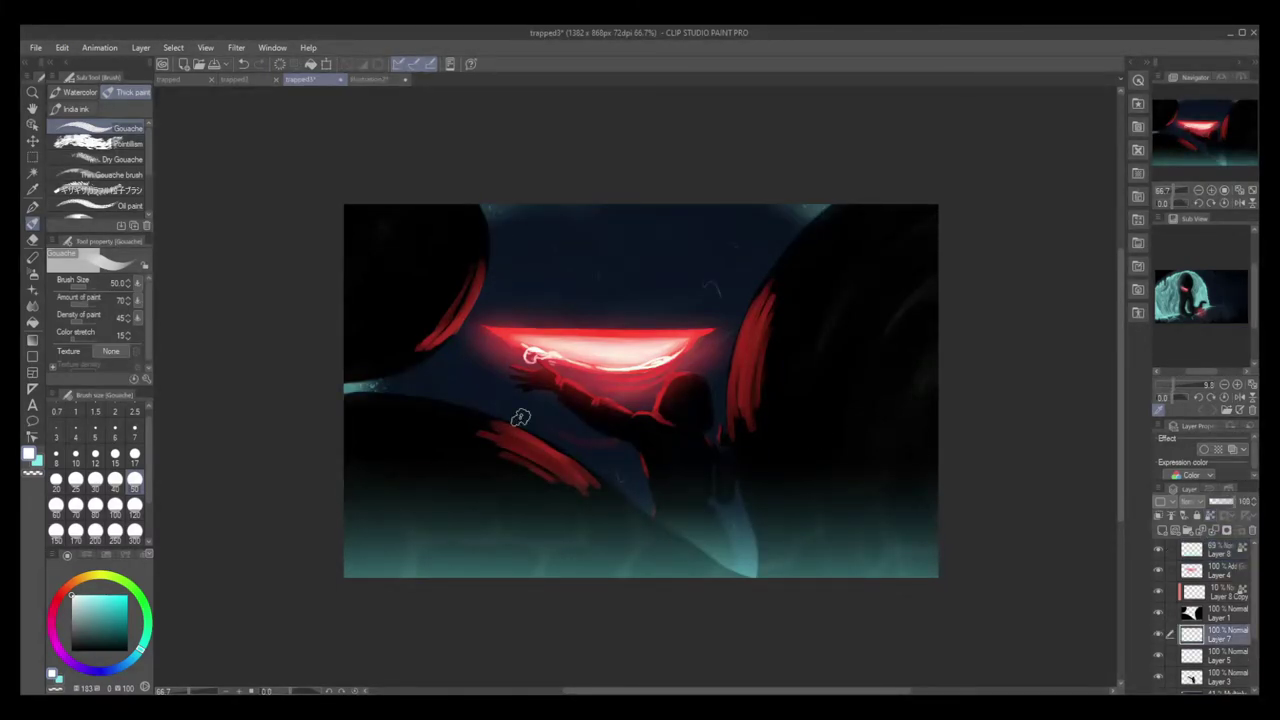
click(32, 272)
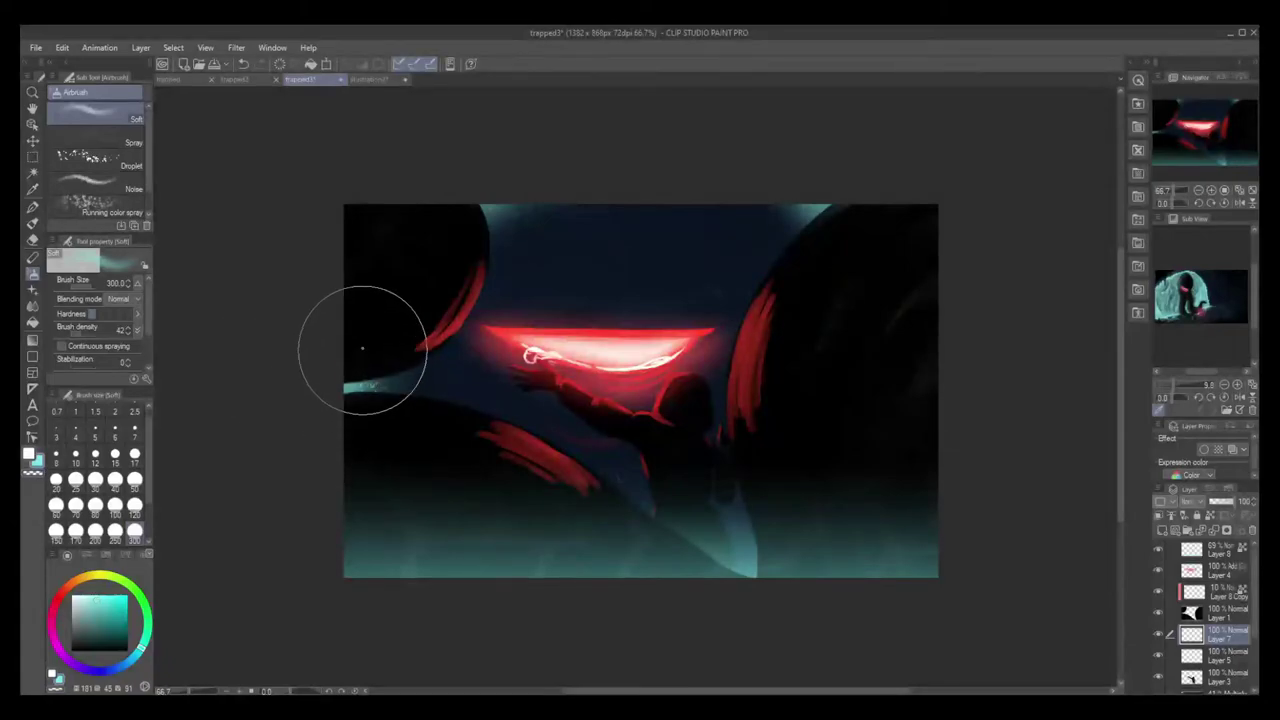
click(28, 477)
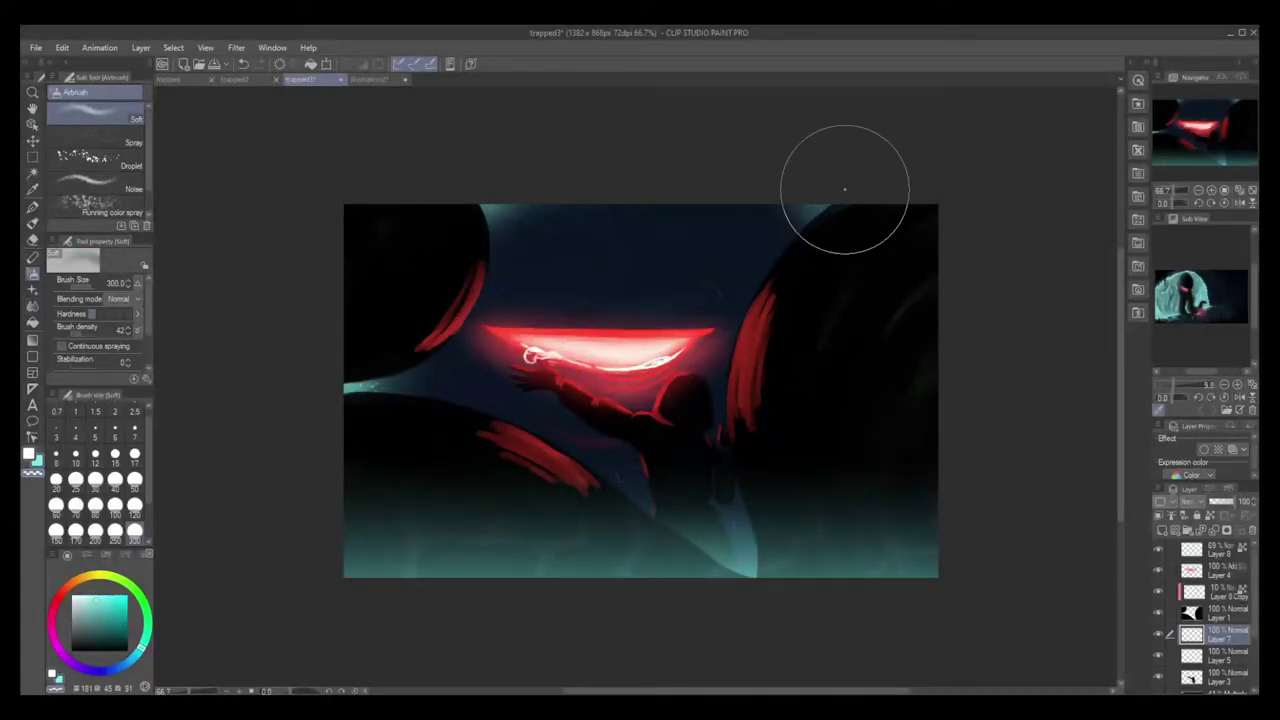
mouse_move(845, 189)
mouse_down()
mouse_move(771, 210)
mouse_move(837, 232)
mouse_move(480, 223)
mouse_move(357, 318)
mouse_up()
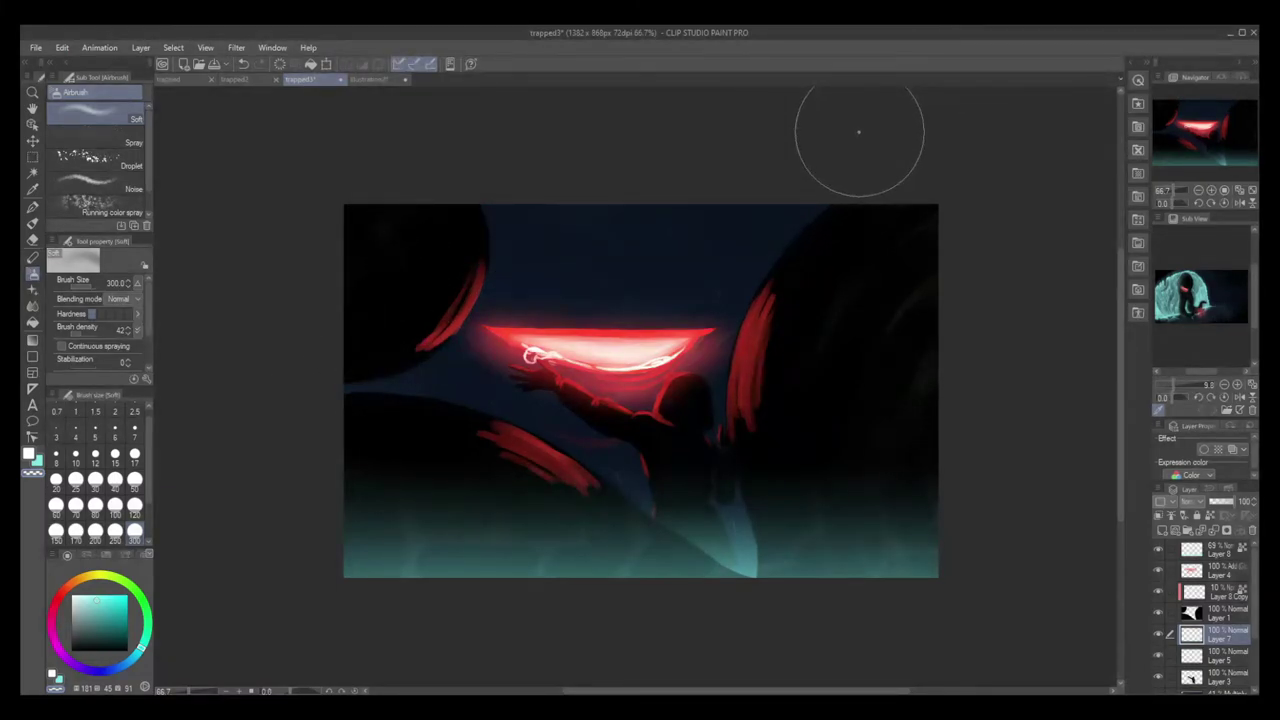
key(ctrl+z)
key(ctrl+z)
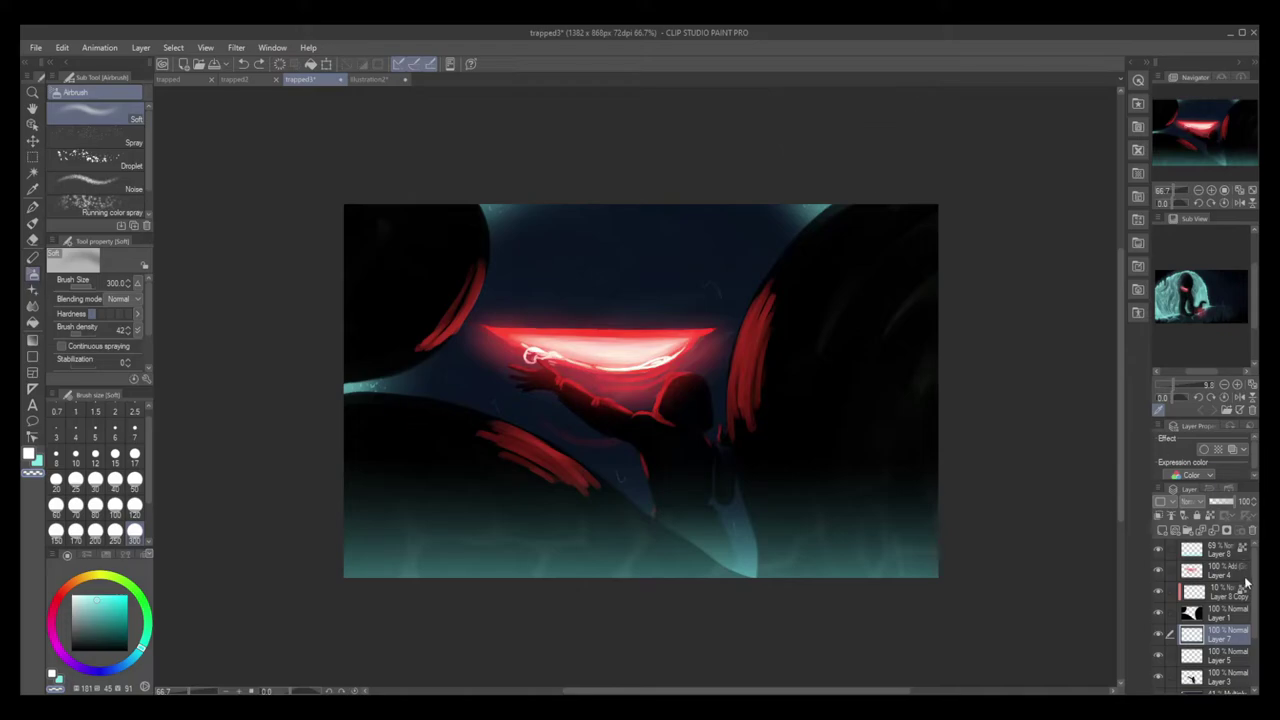
On Layer 2, draw thin black crease lines in the blue background around the crescent with a size 7 Gouache brush.
scroll(1237, 627, down, 3)
click(1226, 640)
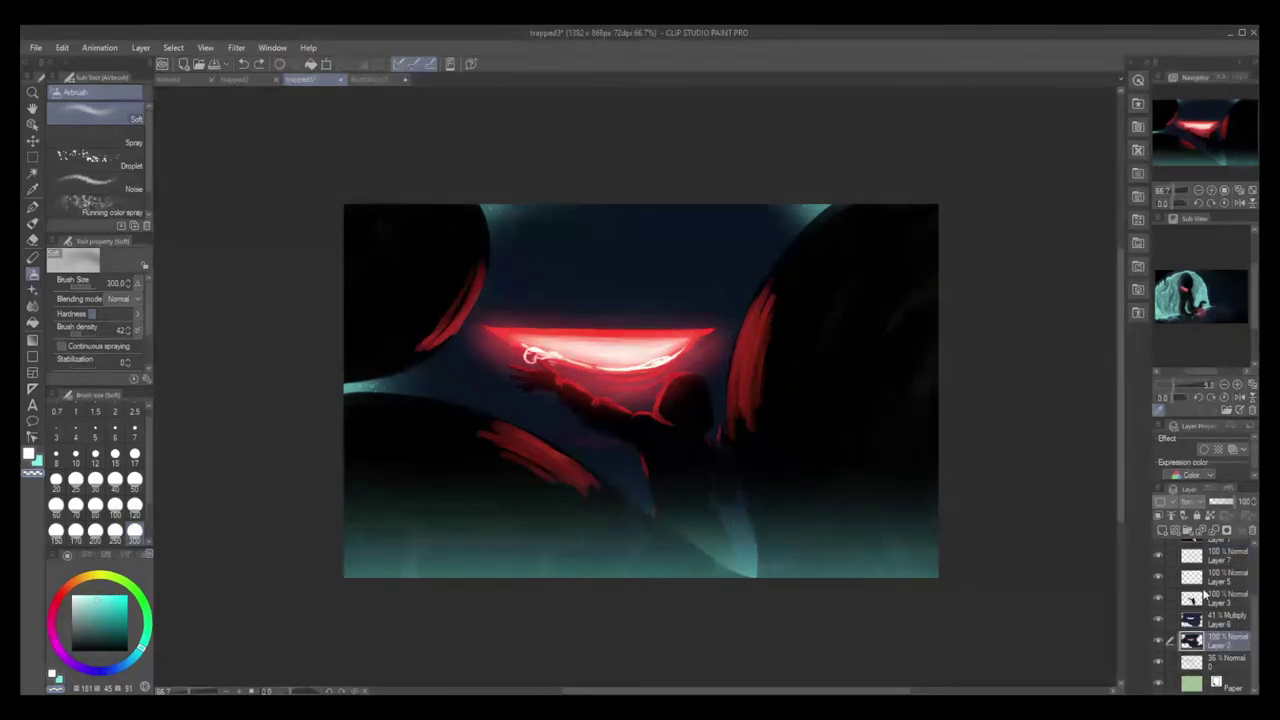
click(33, 226)
drag(86, 627, 71, 650)
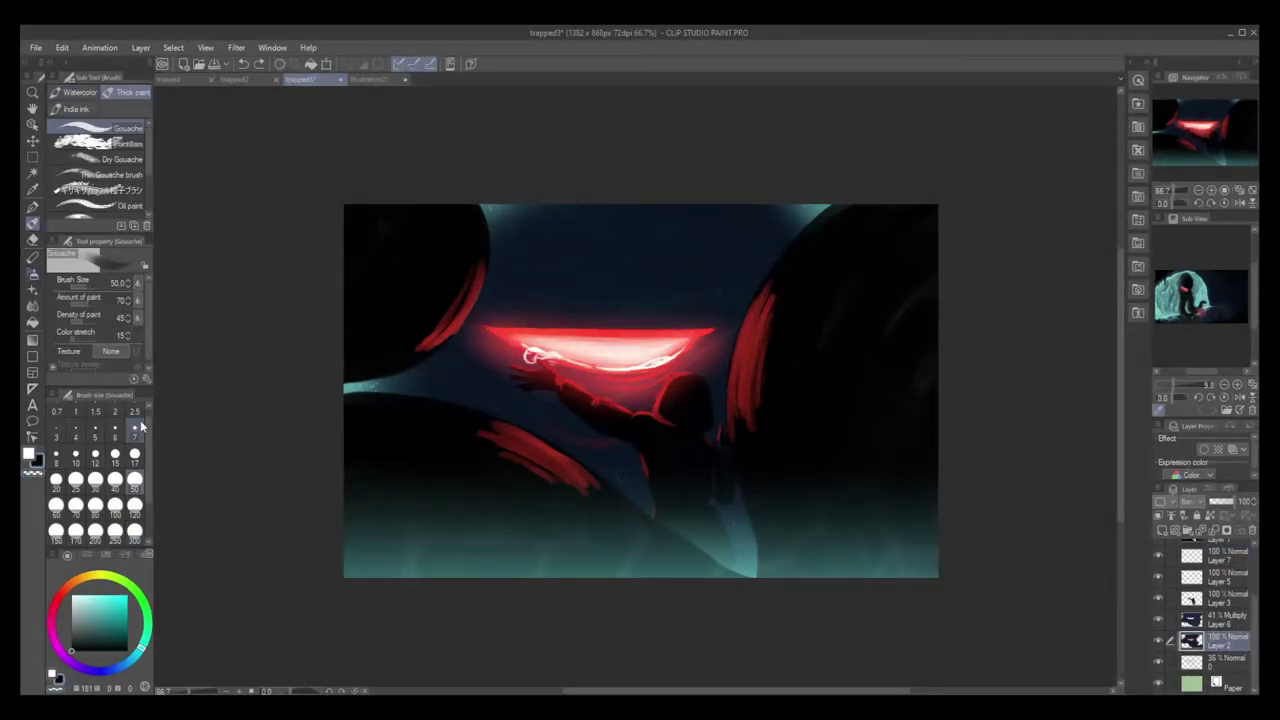
click(134, 431)
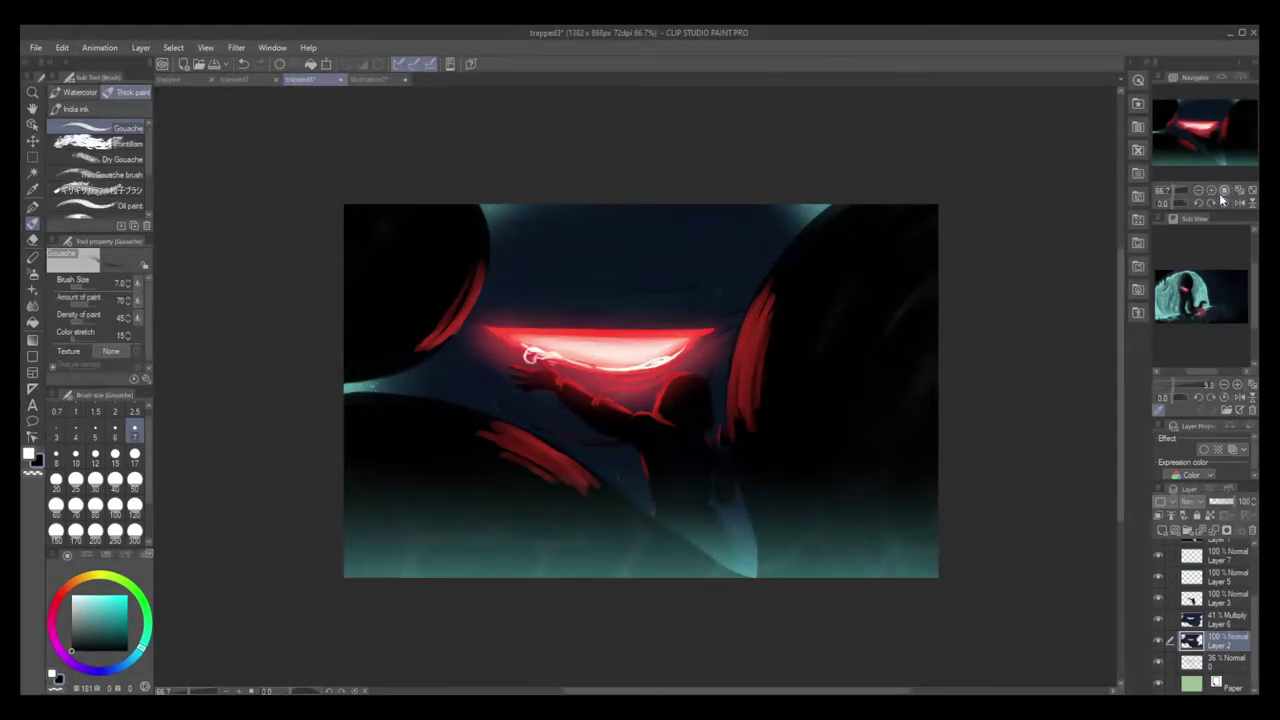
On Layer 4, paint red highlight strokes along the creases above and beside the crescent with Gouache sizes 15 and 17.
scroll(685, 398, up, 2)
alt+click(707, 299)
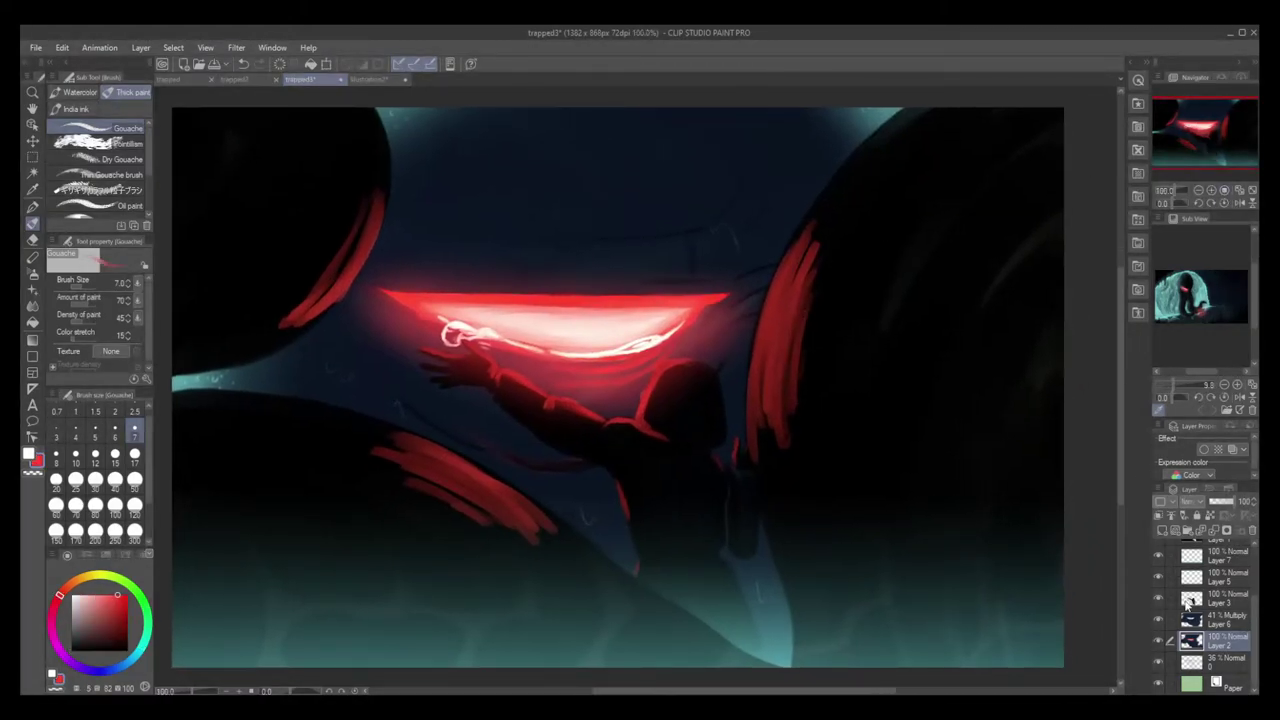
drag(1252, 607, 1252, 558)
click(1232, 572)
click(115, 456)
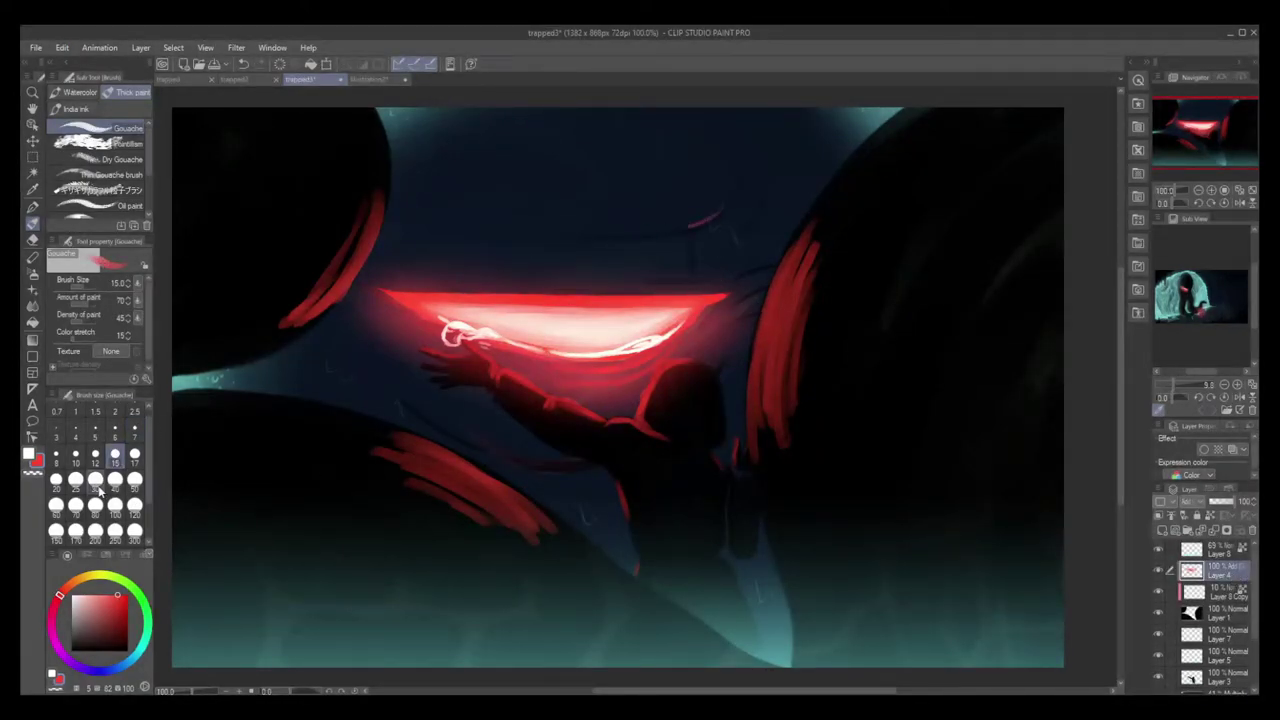
click(135, 456)
mouse_move(623, 237)
mouse_down()
mouse_move(689, 227)
mouse_move(679, 222)
mouse_move(730, 232)
mouse_up()
drag(739, 285, 750, 316)
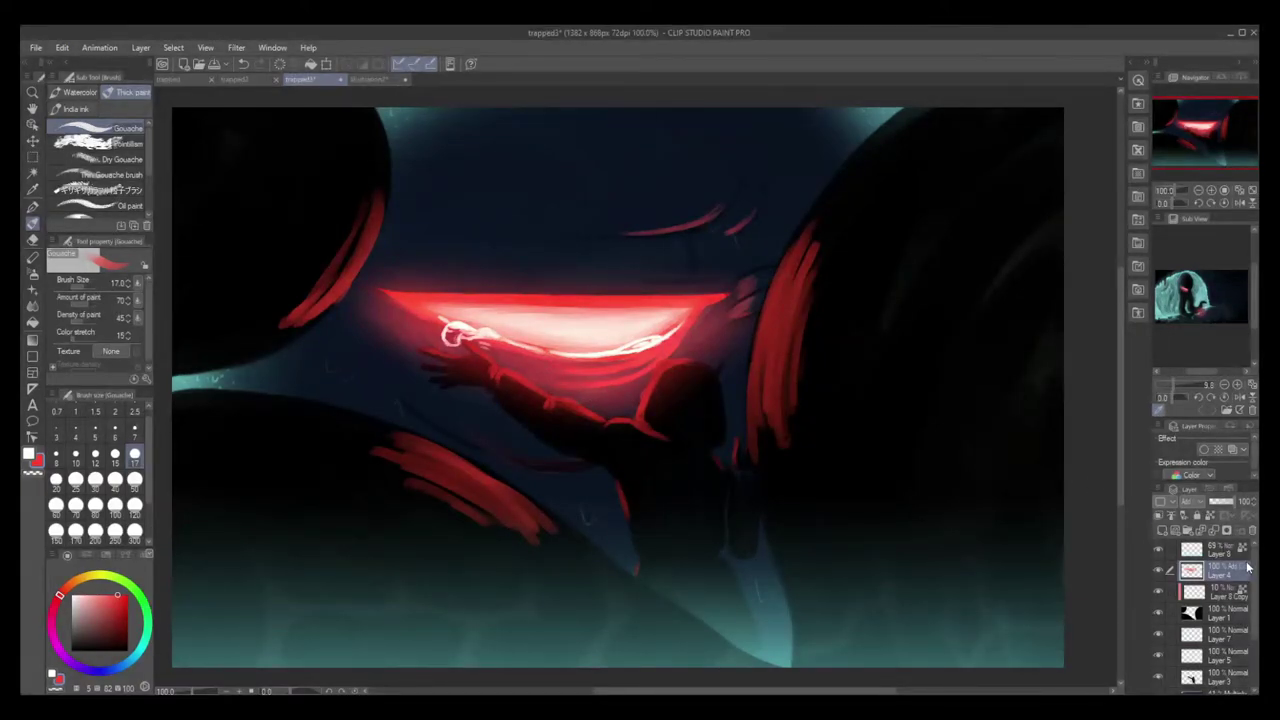
Compare the image with and without Layer 7, and erase its teal glow from the upper gaps and side gap with a size 120 Hard eraser.
click(1159, 634)
click(1159, 634)
click(1159, 635)
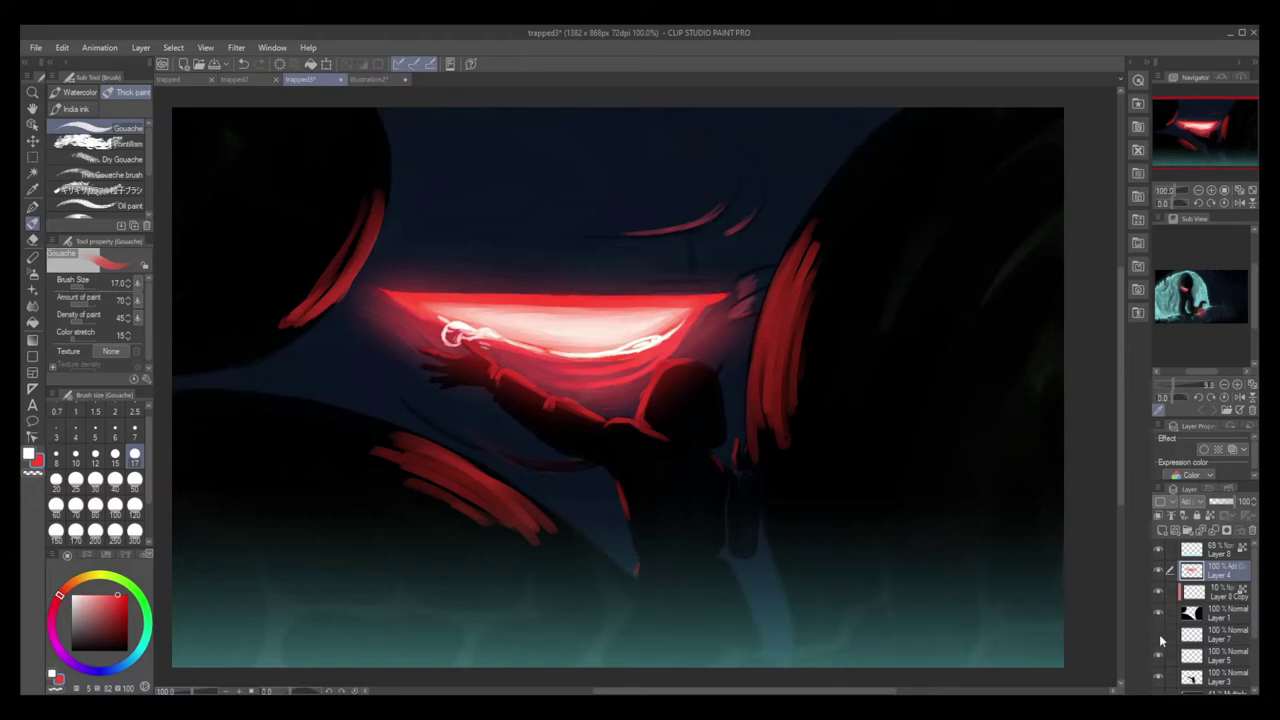
click(1159, 635)
click(1195, 634)
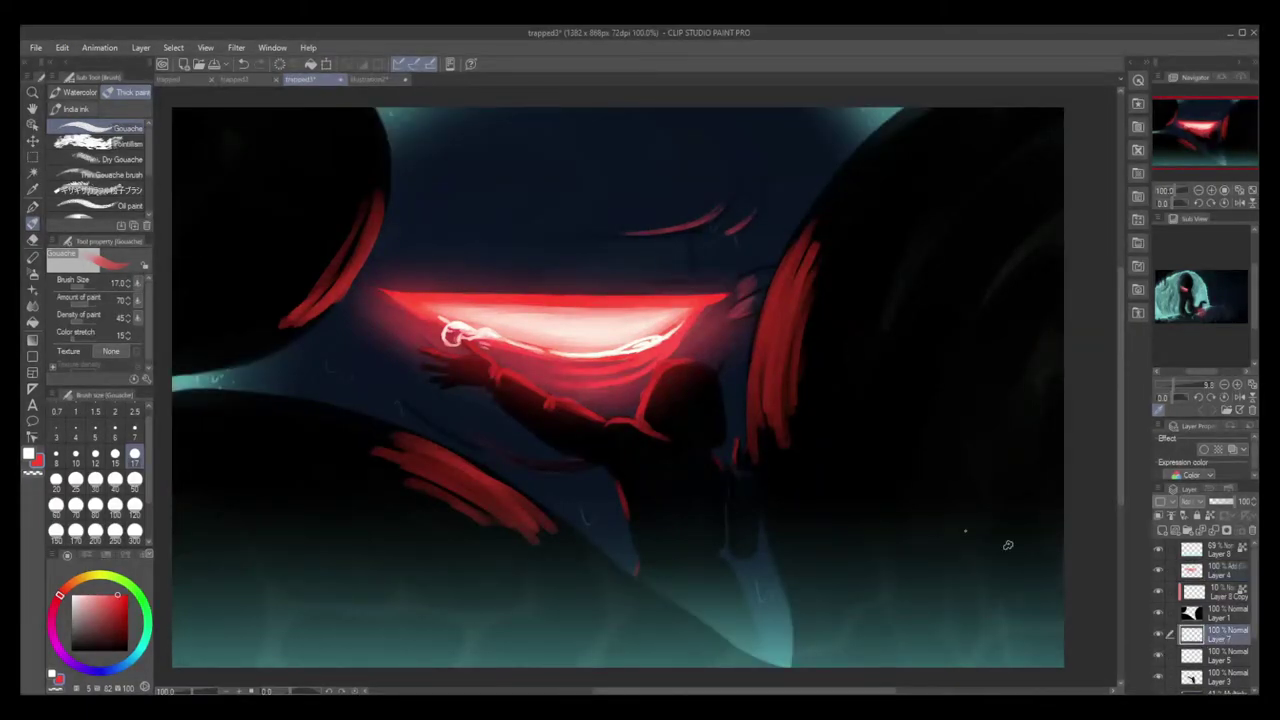
click(32, 240)
drag(179, 390, 242, 382)
drag(414, 143, 437, 126)
drag(866, 128, 804, 154)
Choose a light cyan colour for the size 17 Gouache brush and save the illustration.
click(141, 652)
click(100, 592)
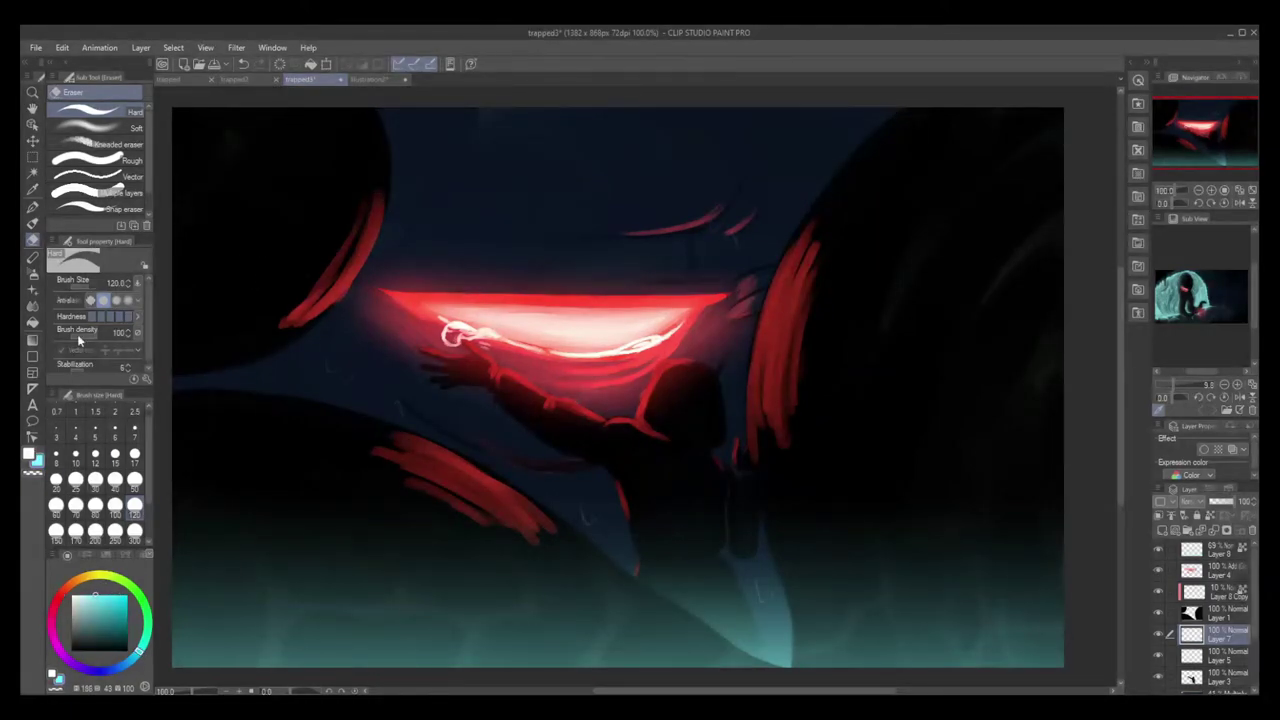
click(32, 223)
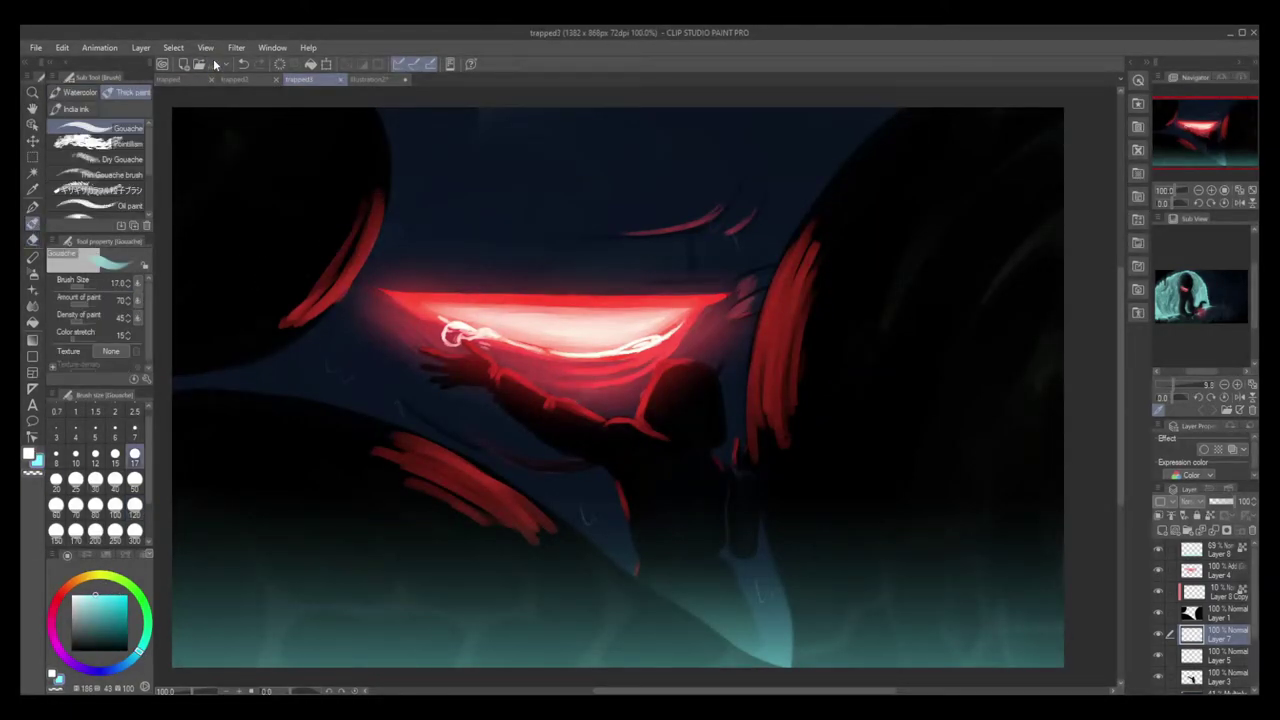
On Layer 7, paint a dark blue coil shape in the gap left of the crescent with a size 30 Gouache brush.
alt+click(967, 365)
drag(1254, 582, 1256, 608)
scroll(1240, 595, up, 1)
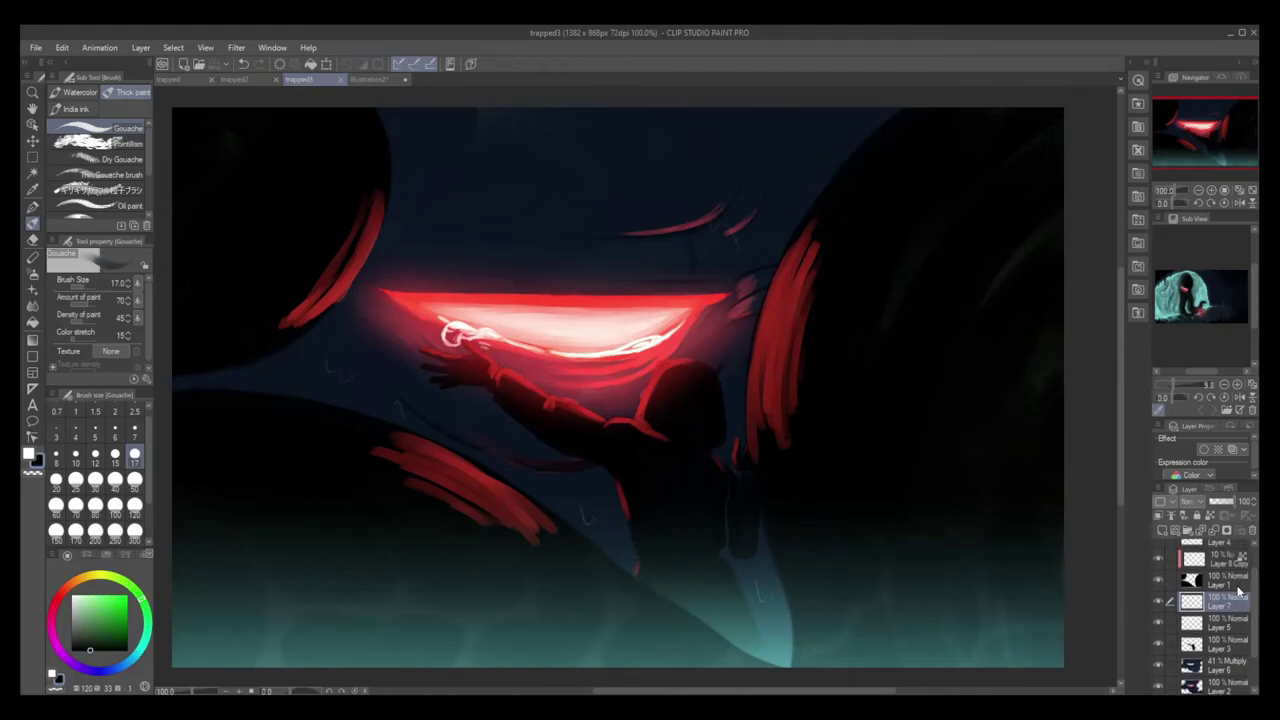
click(95, 480)
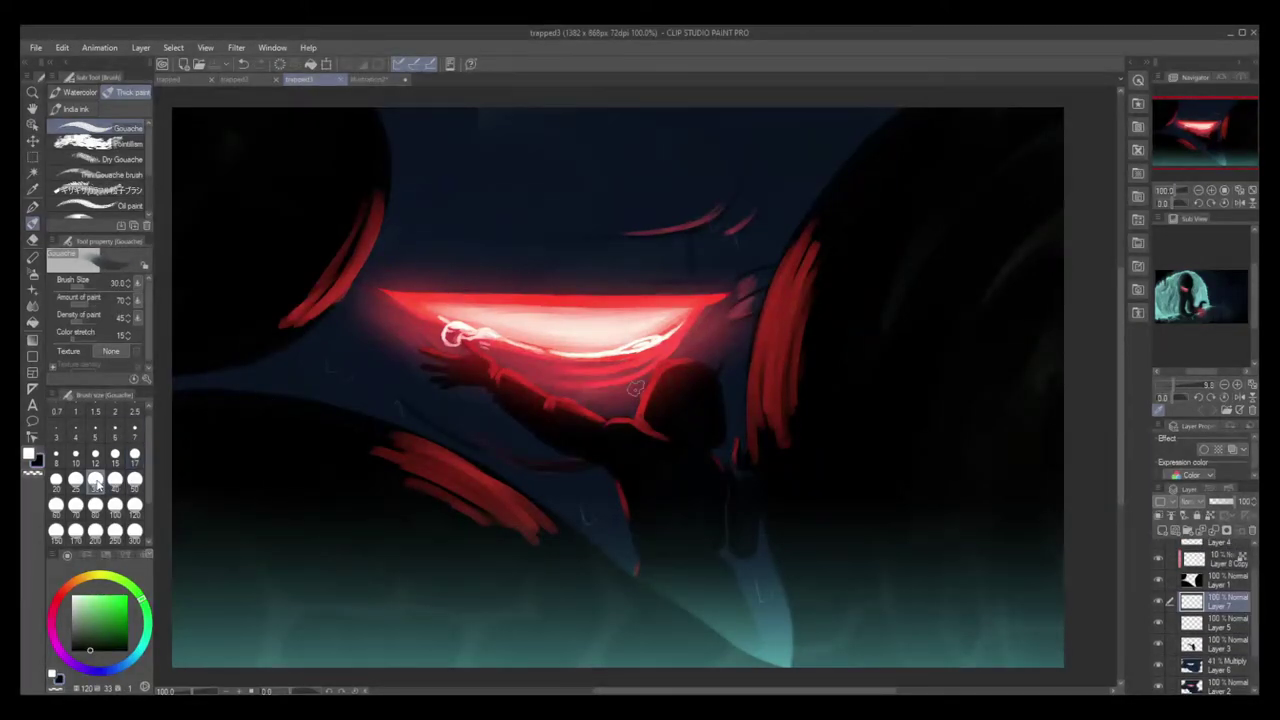
alt+click(330, 341)
click(112, 646)
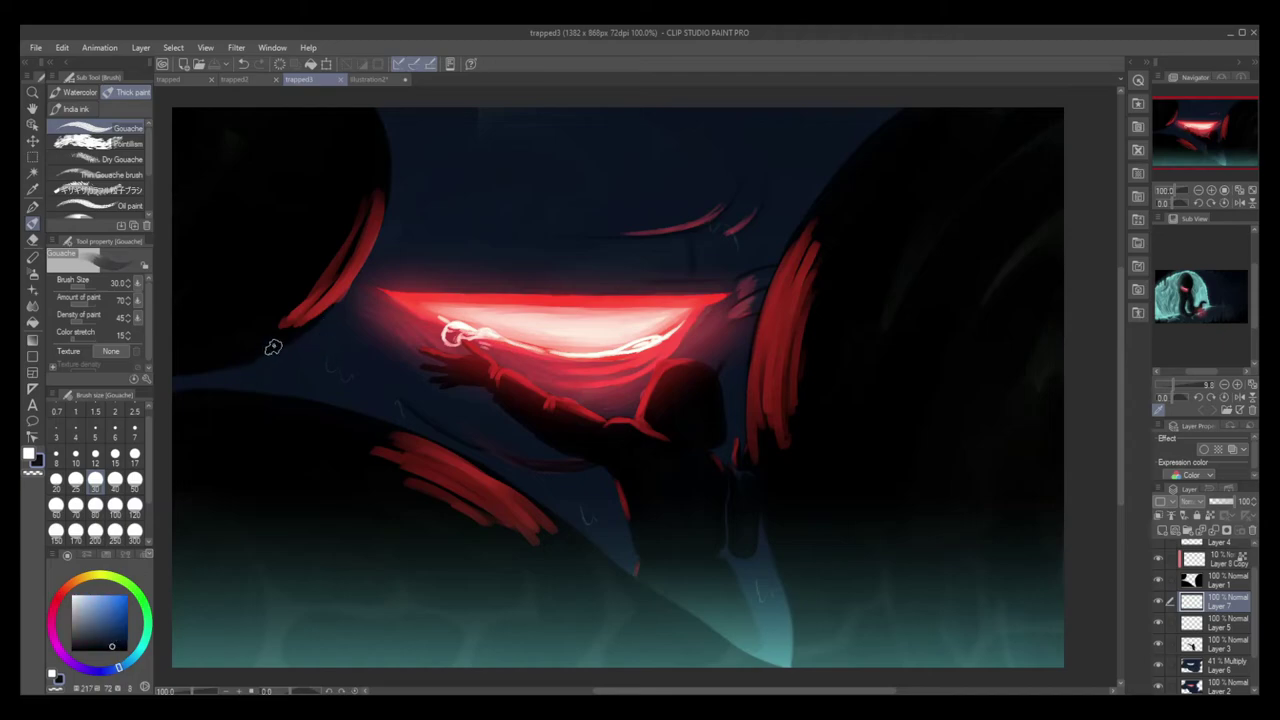
drag(242, 384, 188, 377)
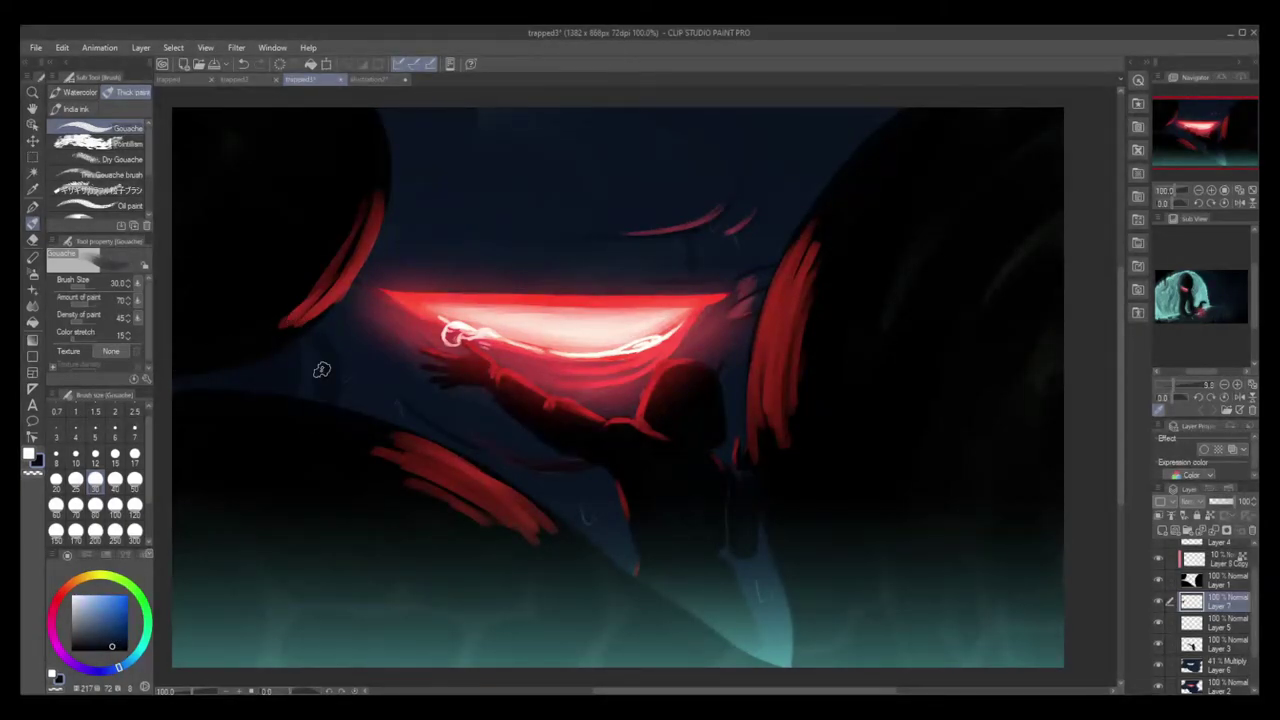
Paint large dark rounded coil shapes in the blue background above the crescent with a size 50 Gouache brush.
click(134, 480)
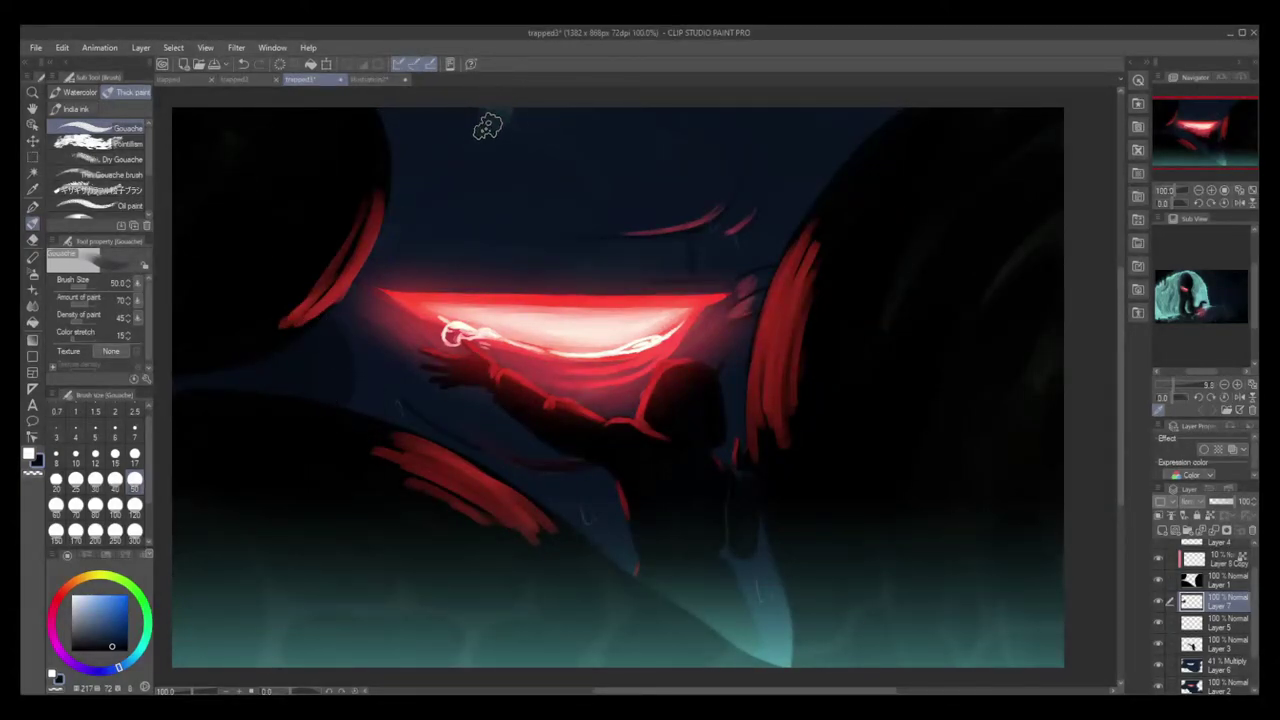
mouse_move(491, 126)
mouse_down()
mouse_move(527, 250)
mouse_move(405, 151)
mouse_up()
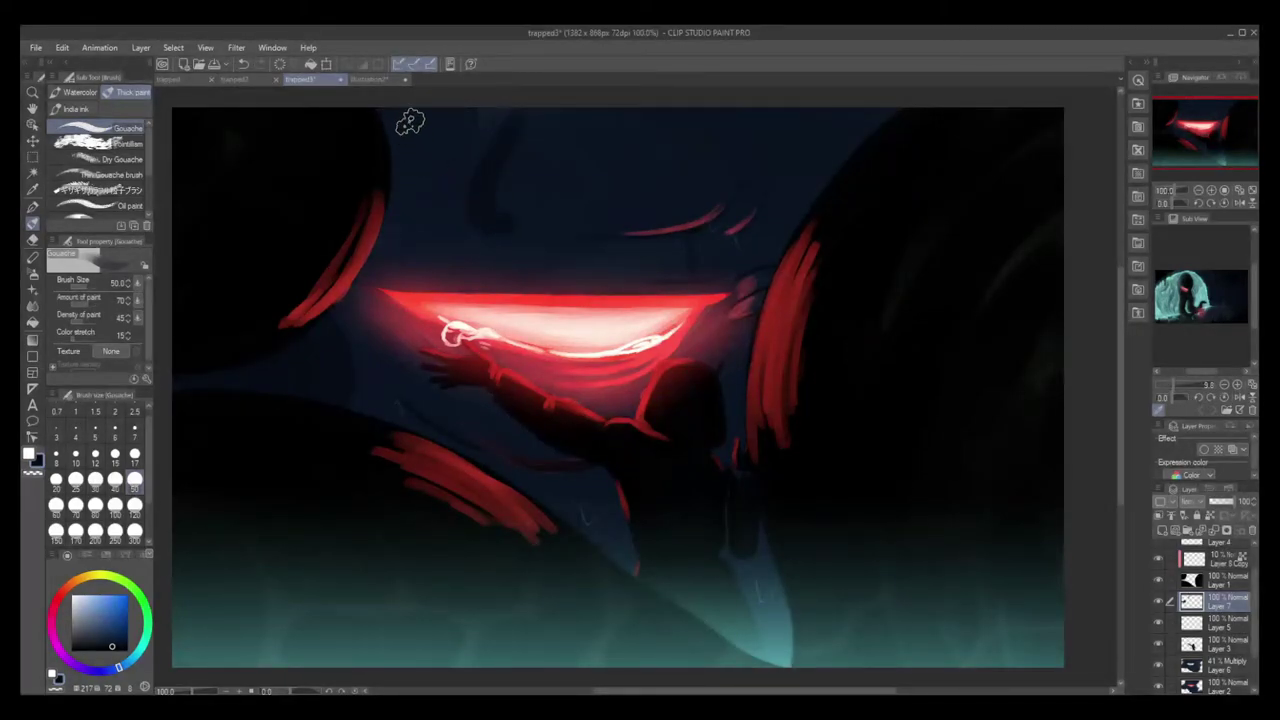
mouse_move(409, 206)
mouse_down()
mouse_move(467, 253)
mouse_move(520, 214)
mouse_up()
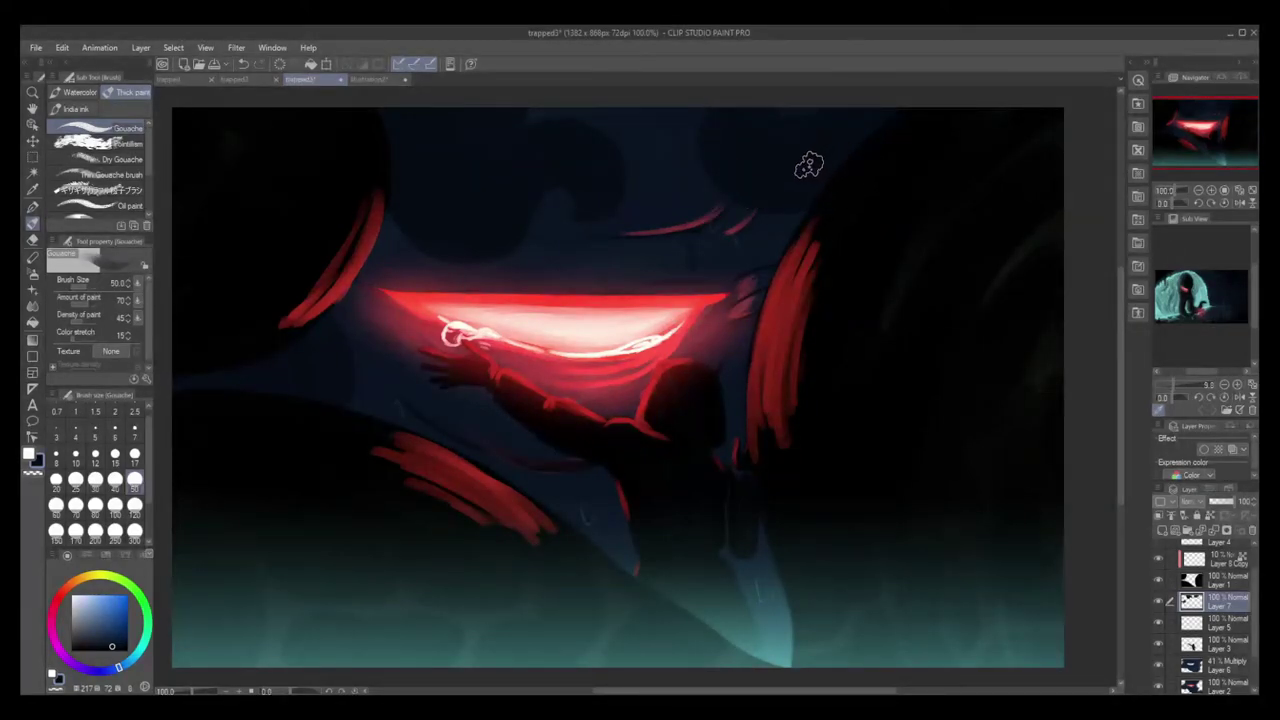
On Layer 4, paint red highlight strokes on the small coil left of the crescent with a size 30 Gouache brush.
alt+click(610, 300)
scroll(1210, 600, up, 2)
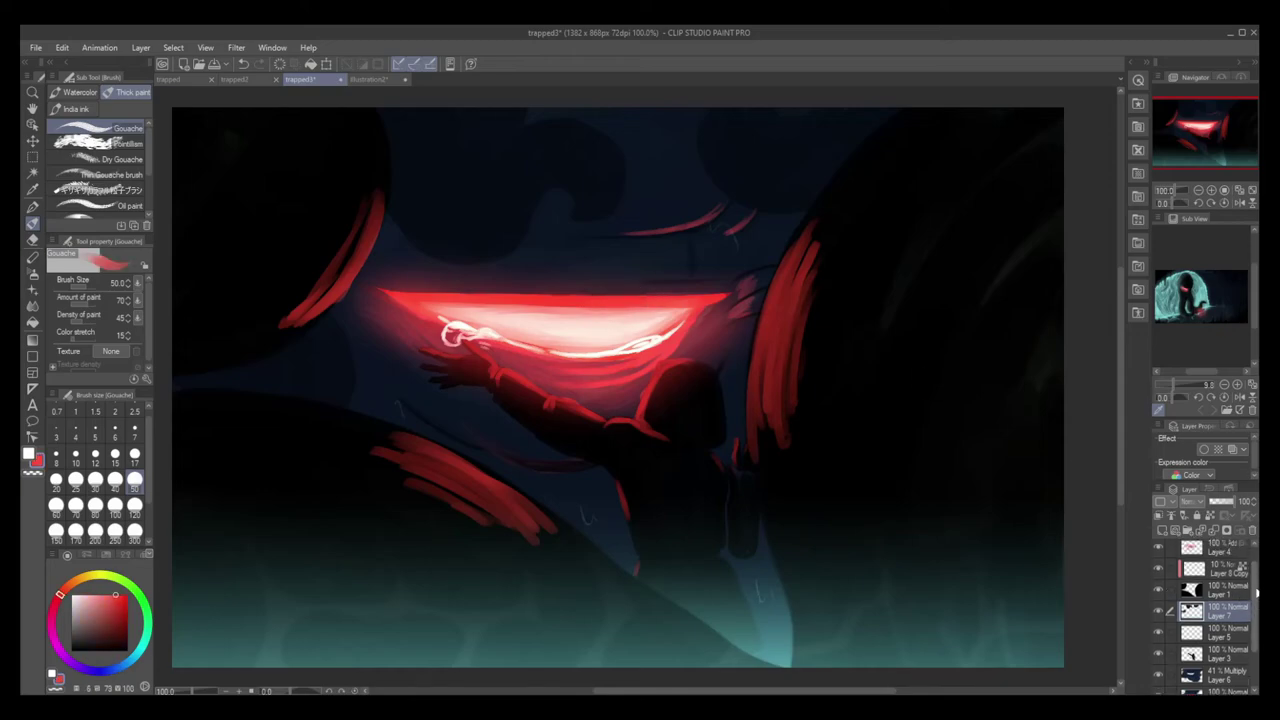
click(1215, 568)
click(135, 455)
click(95, 483)
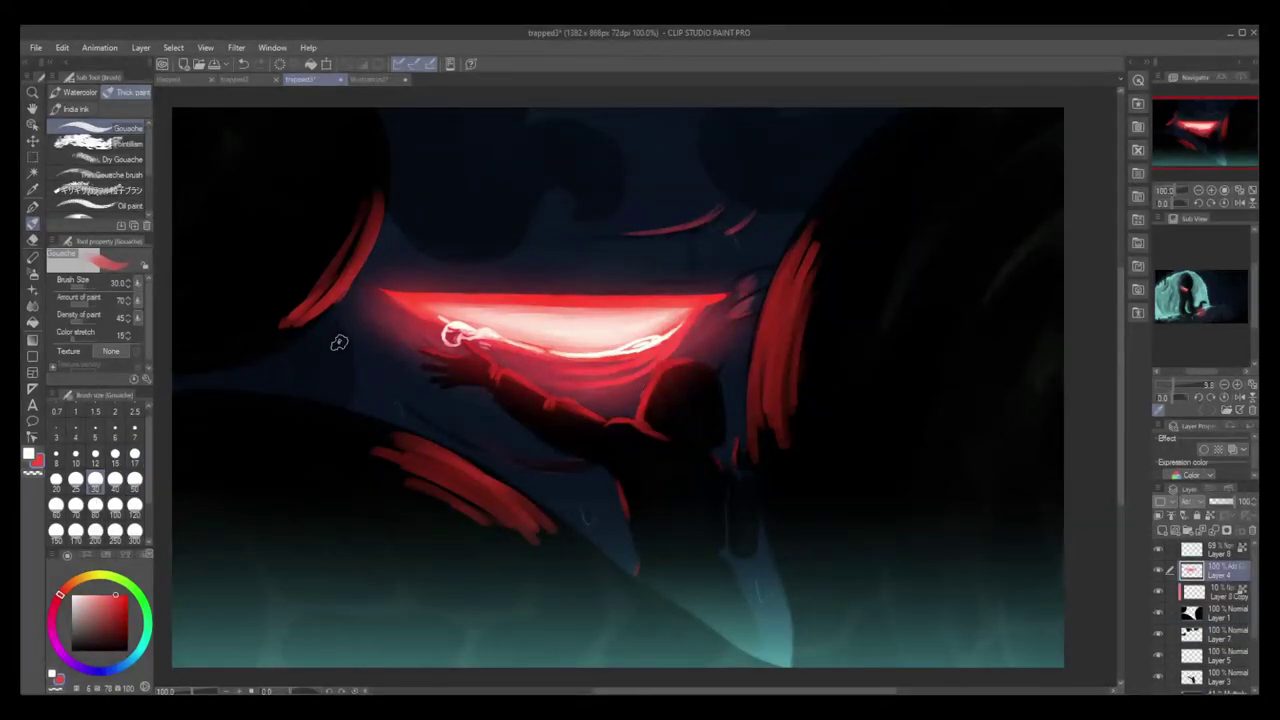
drag(334, 329, 350, 384)
drag(335, 331, 347, 390)
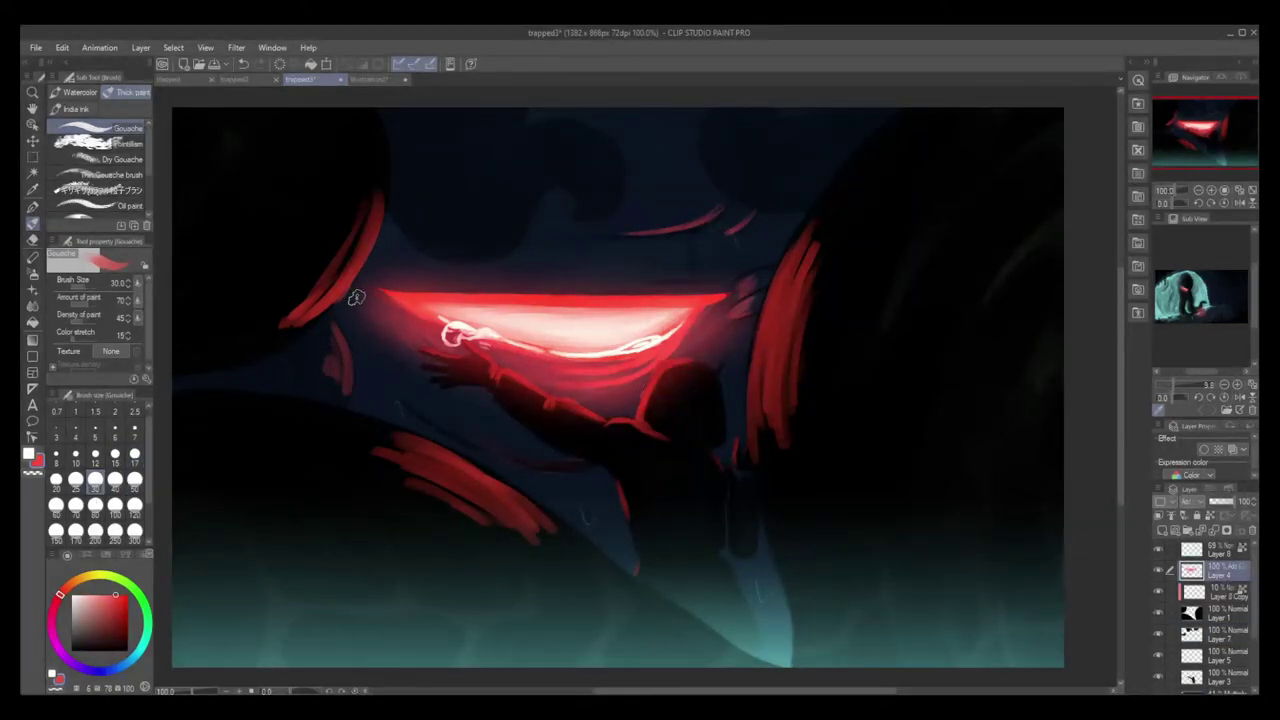
click(122, 595)
mouse_move(346, 327)
mouse_down()
mouse_move(336, 372)
mouse_move(334, 326)
mouse_up()
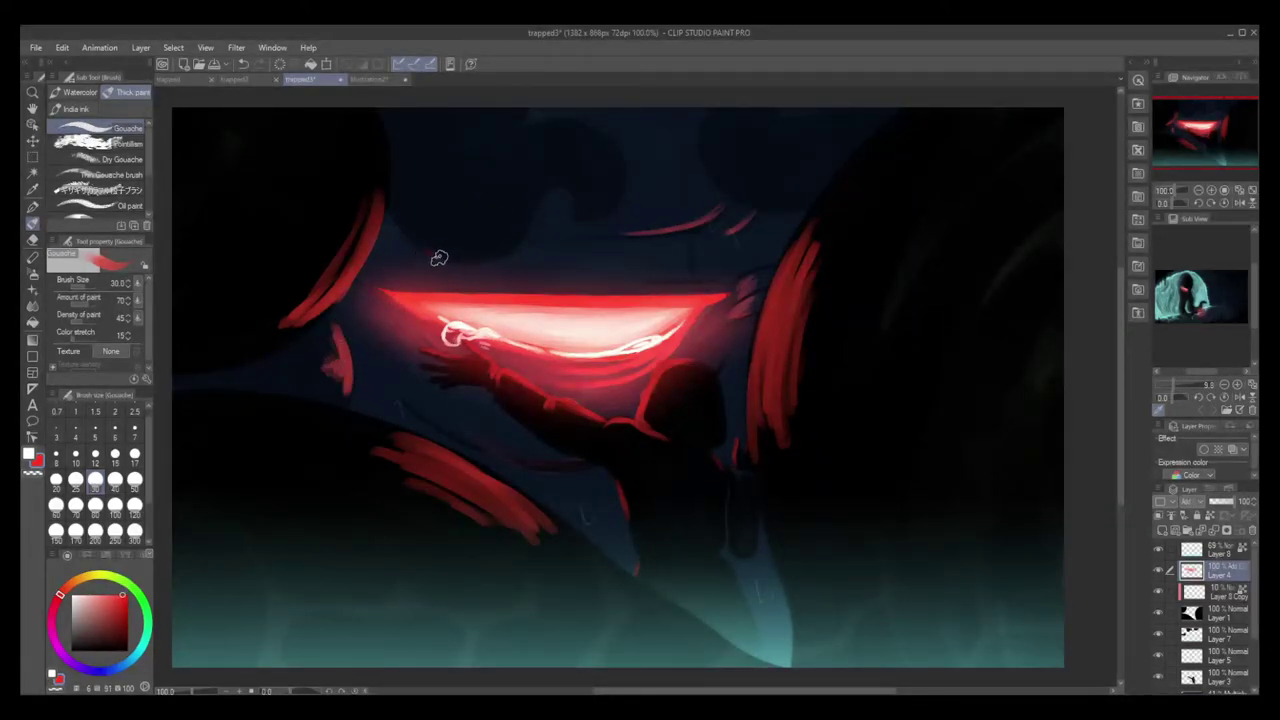
Paint red rim strokes along the lower edges of the dark coils above the crescent.
drag(451, 264, 528, 236)
mouse_move(450, 256)
mouse_down()
mouse_move(516, 218)
mouse_move(470, 260)
mouse_move(513, 242)
mouse_move(534, 203)
mouse_move(574, 191)
mouse_move(575, 218)
mouse_move(586, 217)
mouse_move(578, 206)
mouse_move(614, 208)
mouse_up()
mouse_move(702, 139)
mouse_down()
mouse_move(719, 177)
mouse_move(755, 207)
mouse_move(790, 205)
mouse_up()
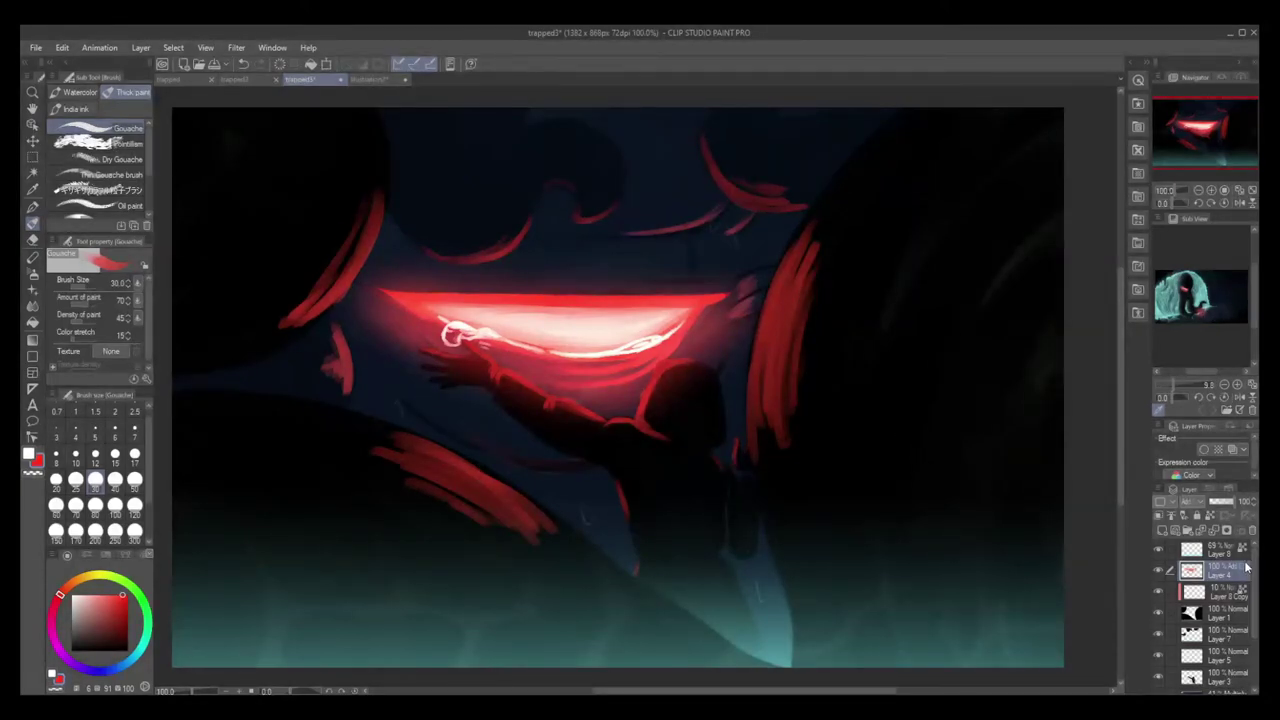
On Layer 8, dot light cyan specks across the teal glow along the bottom of the picture with a size 12 Gouache brush.
click(1159, 553)
click(1159, 553)
click(1214, 553)
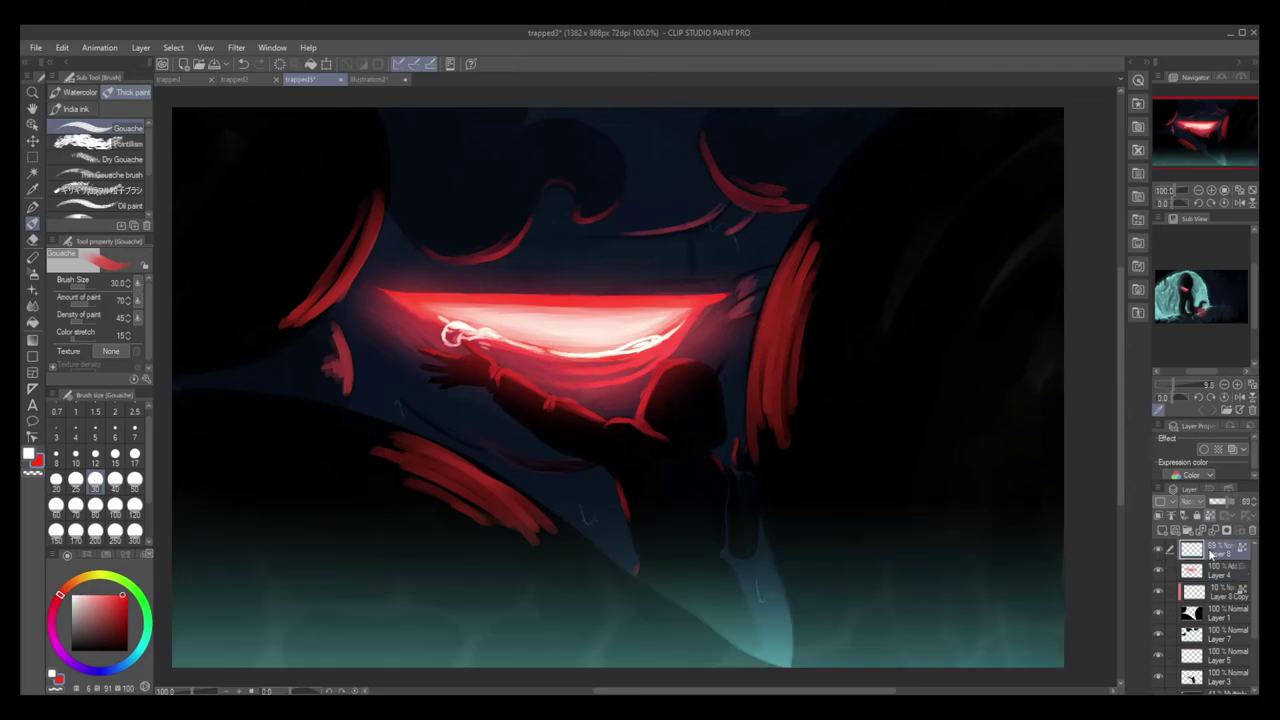
click(29, 454)
click(92, 594)
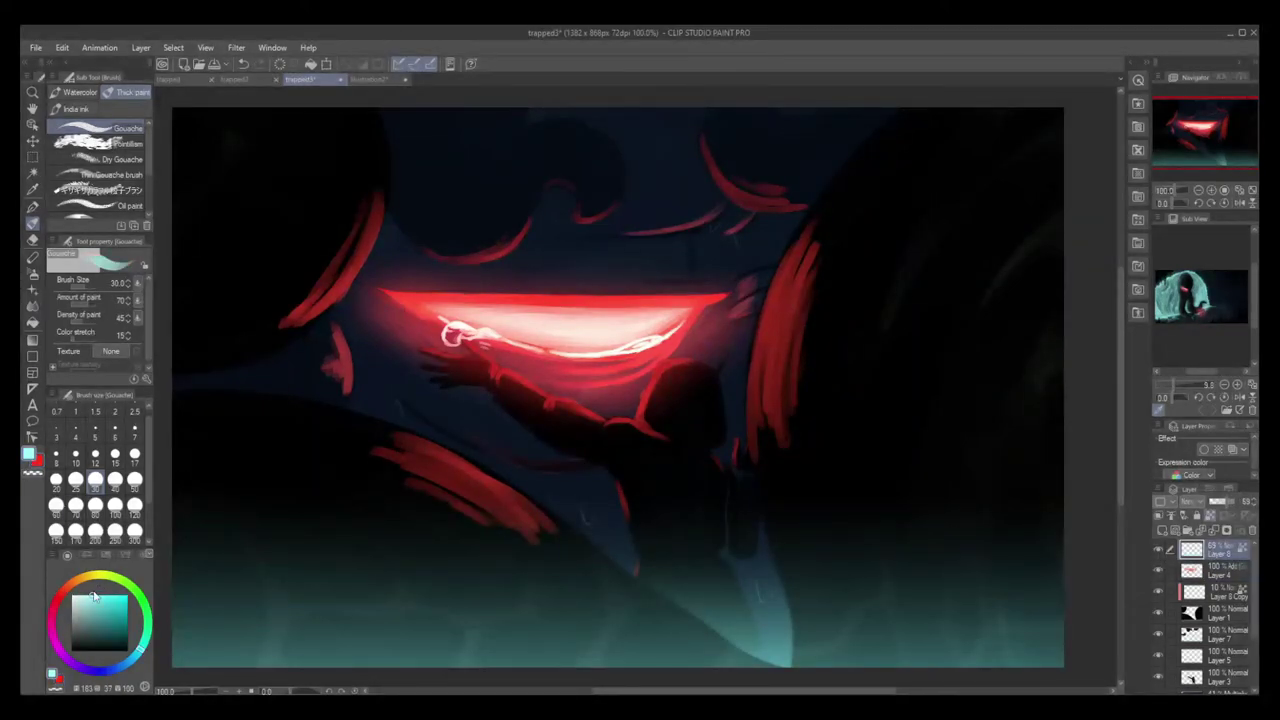
click(95, 455)
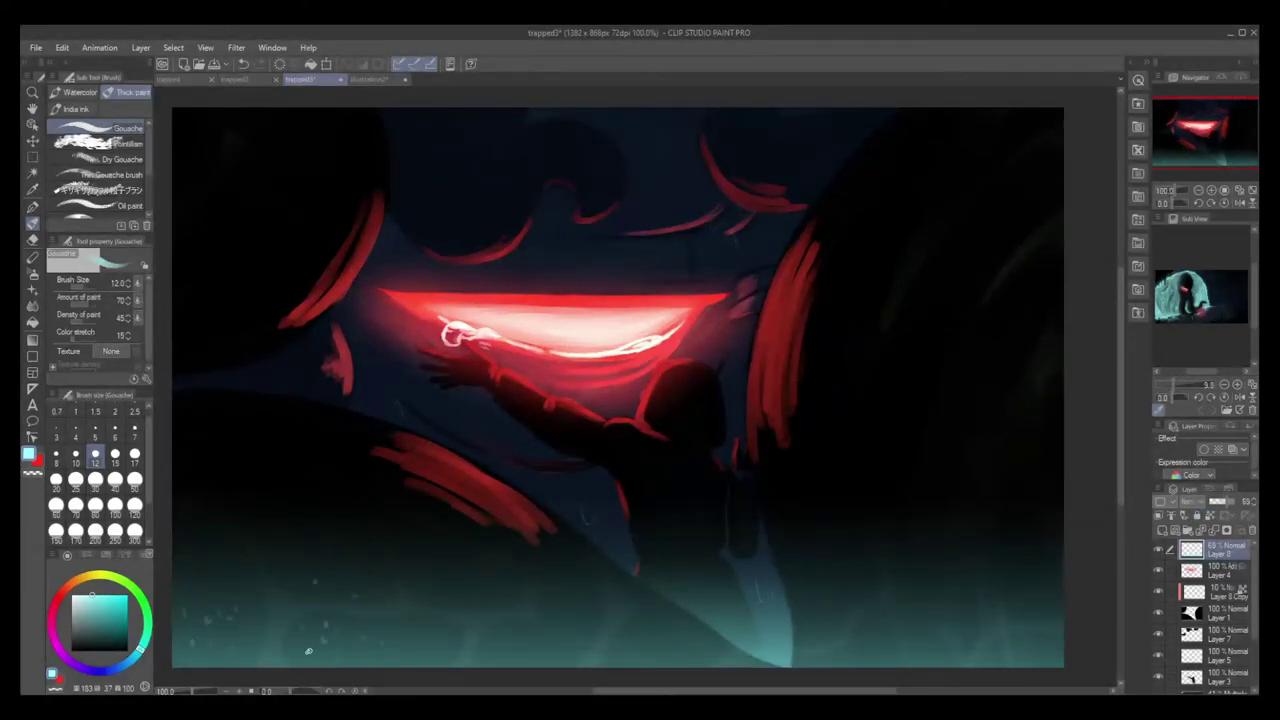
click(404, 656)
click(434, 659)
click(443, 657)
click(830, 616)
click(862, 643)
click(886, 628)
click(898, 652)
click(964, 652)
click(1006, 643)
click(1030, 618)
click(1046, 648)
Draw thin cyan wavy strokes across the lower left and right coils, and long curved highlights down the right coil.
drag(234, 490, 278, 496)
mouse_move(886, 458)
mouse_down()
mouse_move(912, 478)
mouse_move(986, 490)
mouse_up()
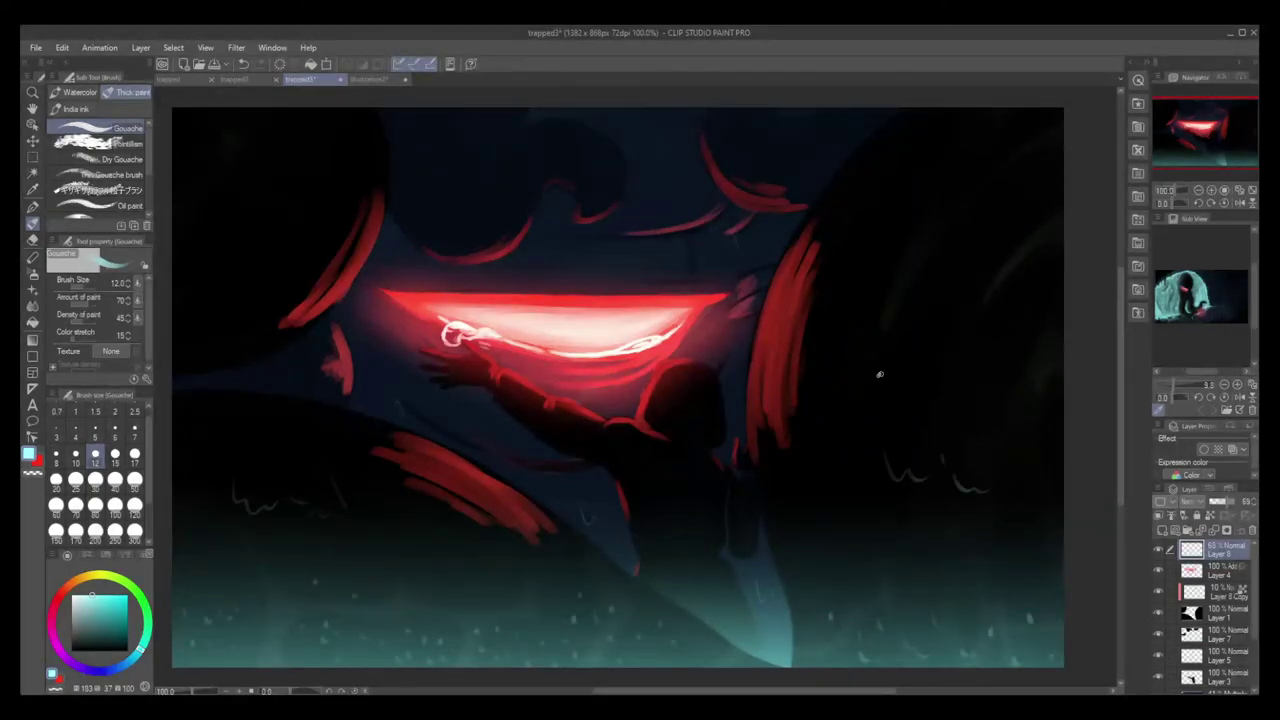
drag(1034, 244, 972, 322)
drag(1010, 266, 958, 380)
drag(978, 304, 964, 340)
drag(1020, 346, 998, 468)
drag(1030, 561, 1046, 606)
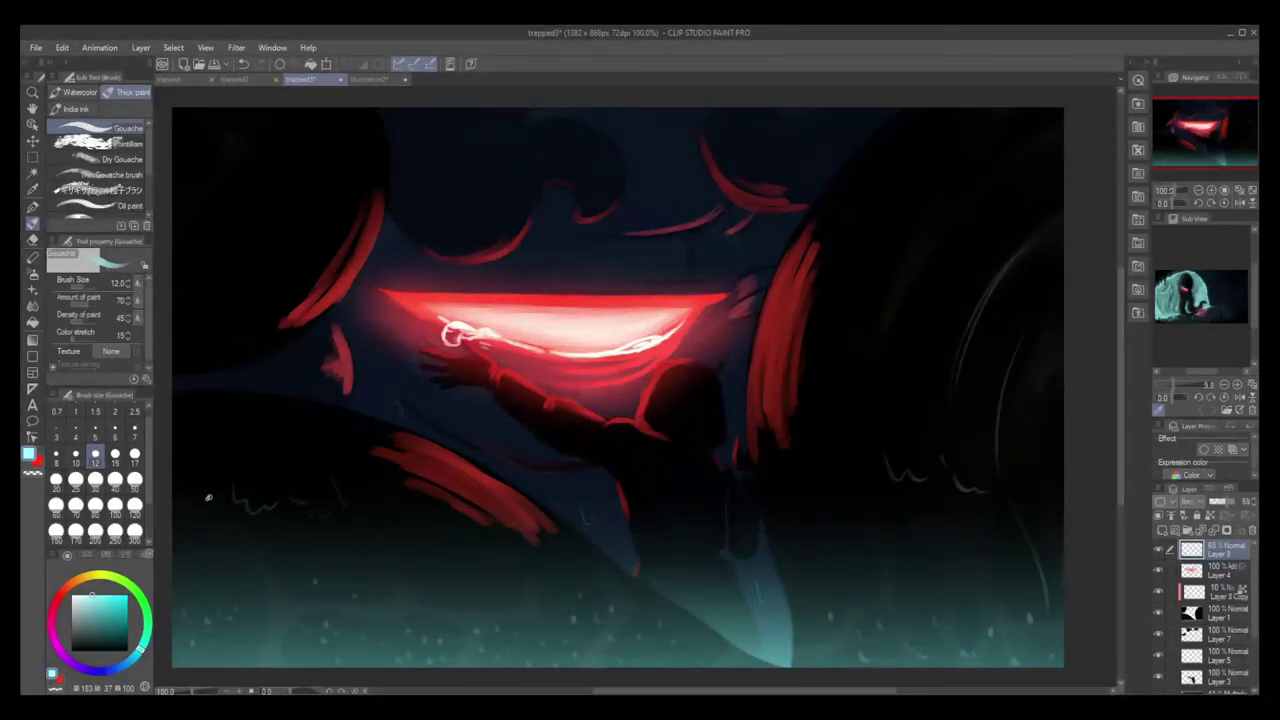
Draw thin cyan highlight lines on the lower left coil and along the curves of the upper left coil.
drag(236, 494, 274, 500)
drag(388, 557, 458, 610)
mouse_move(221, 328)
mouse_down()
mouse_move(173, 359)
mouse_move(244, 328)
mouse_up()
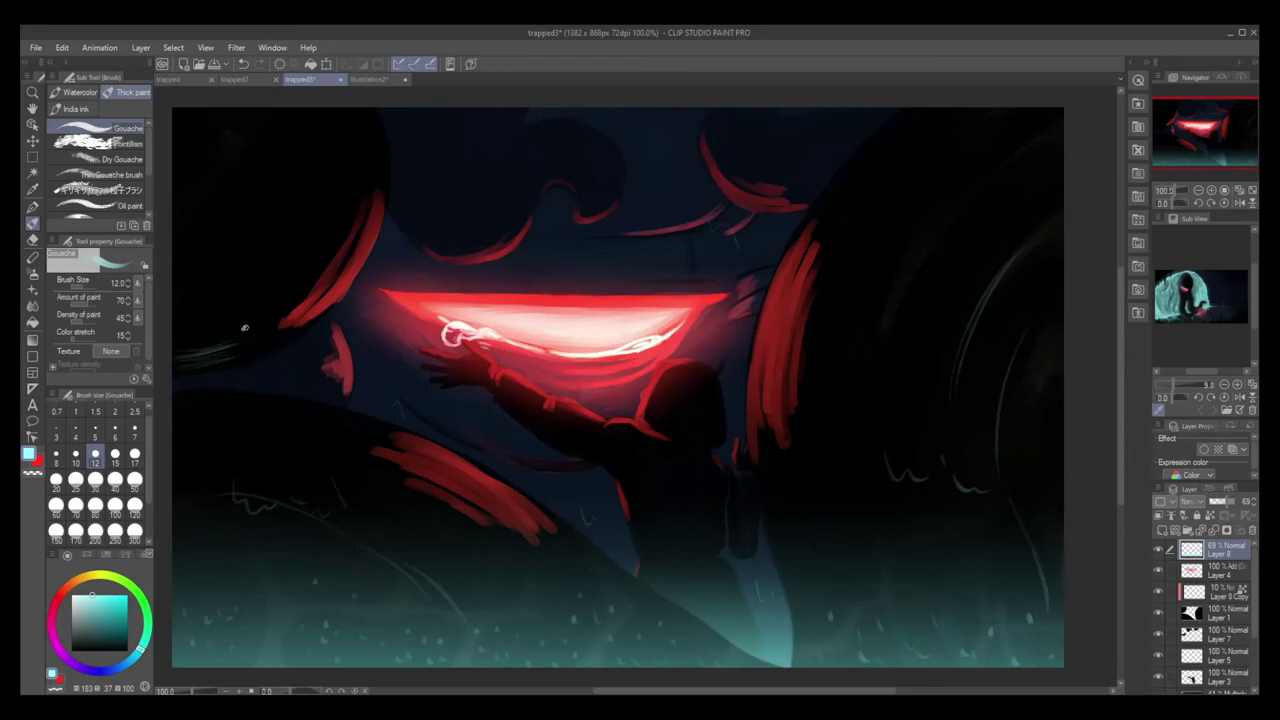
drag(205, 245, 238, 223)
Draw thin curved cyan highlights on the dark background coils above the crescent, redoing the first stroke.
drag(522, 130, 467, 182)
key(ctrl+z)
drag(598, 170, 523, 130)
drag(749, 120, 757, 150)
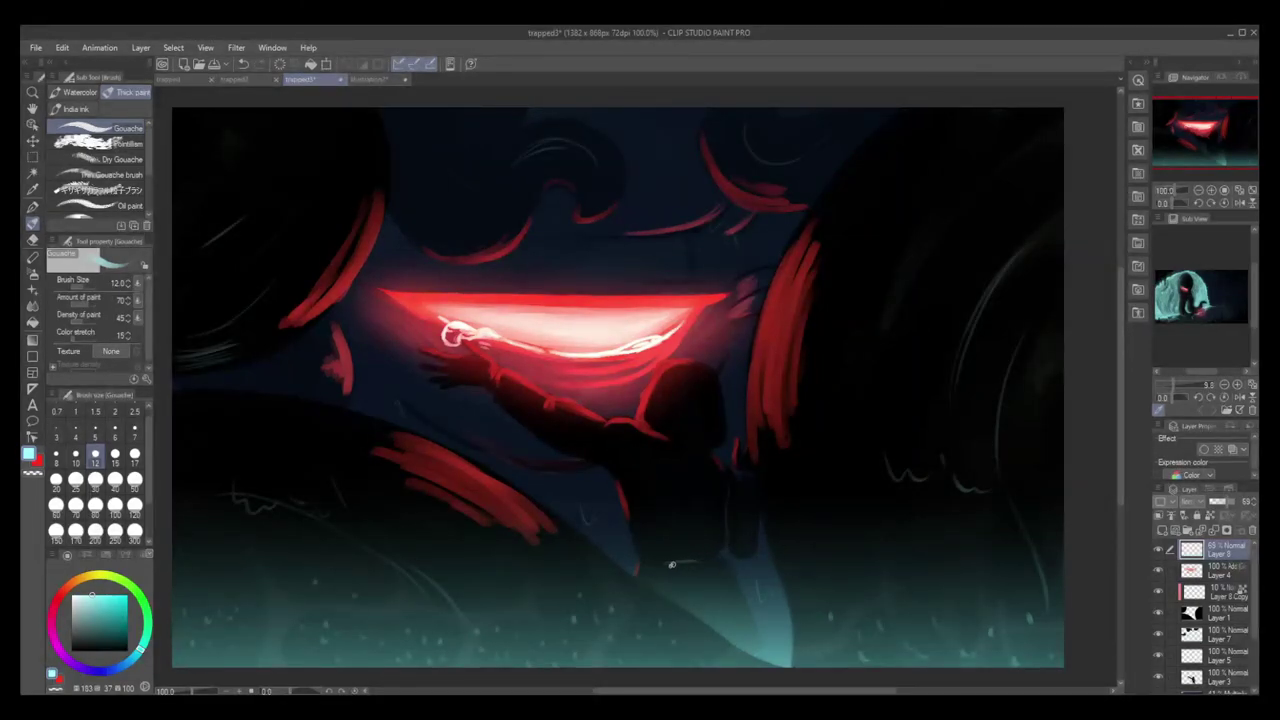
Paint cyan highlights on the figure's lower body, neck and arm underside, and along the crease below the arm.
drag(702, 548, 678, 553)
mouse_move(682, 439)
mouse_down()
mouse_move(712, 445)
mouse_move(673, 437)
mouse_up()
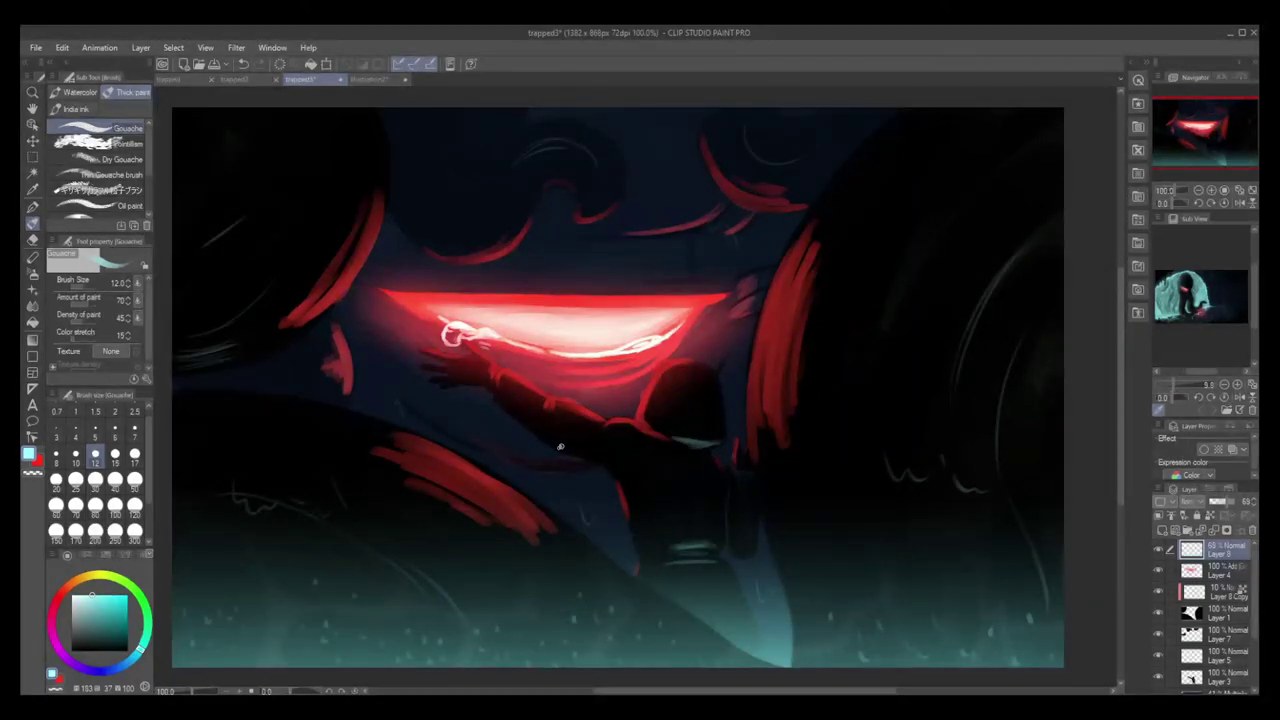
mouse_move(560, 447)
mouse_down()
mouse_move(610, 467)
mouse_move(522, 421)
mouse_move(571, 452)
mouse_up()
mouse_move(424, 415)
mouse_down()
mouse_move(512, 459)
mouse_move(590, 462)
mouse_up()
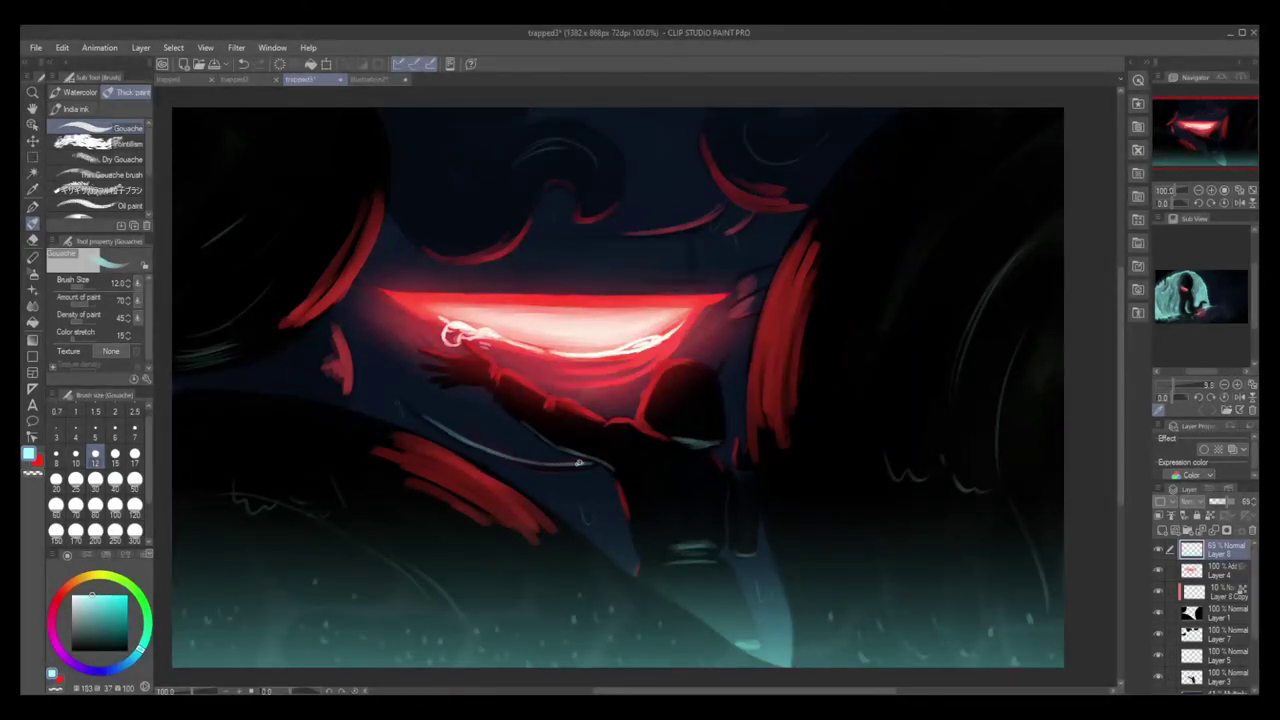